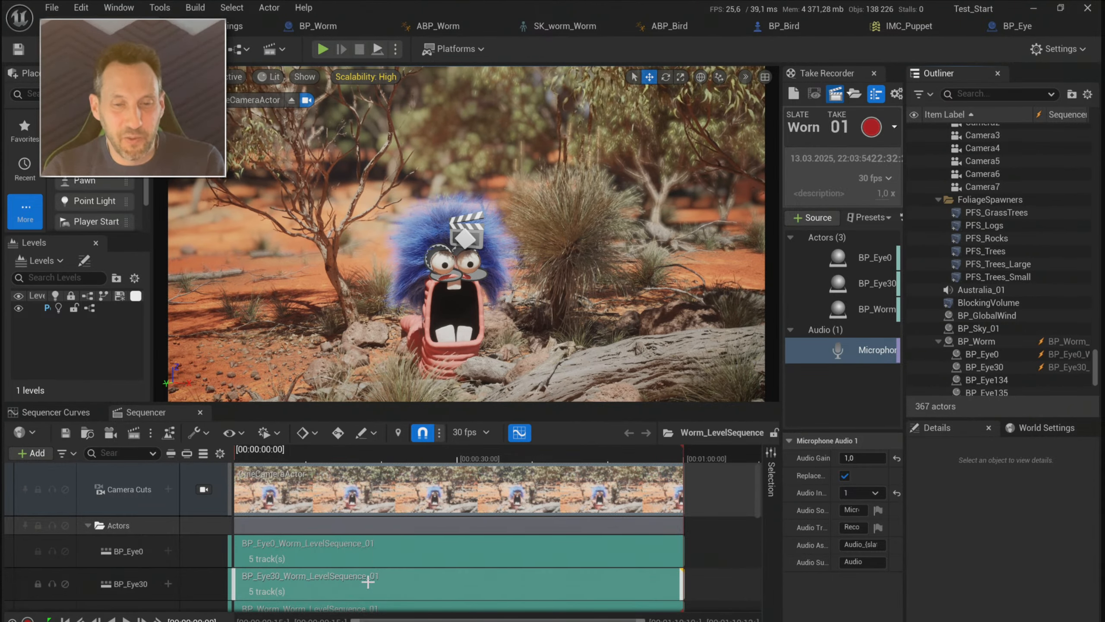
- Play the recorded Worm_LevelSequence from its start and stop it at 00:00:12:18 to review the worm's animation
{"action": "scroll", "coordinate": [368, 582], "scroll_direction": "down", "scroll_amount": 1}
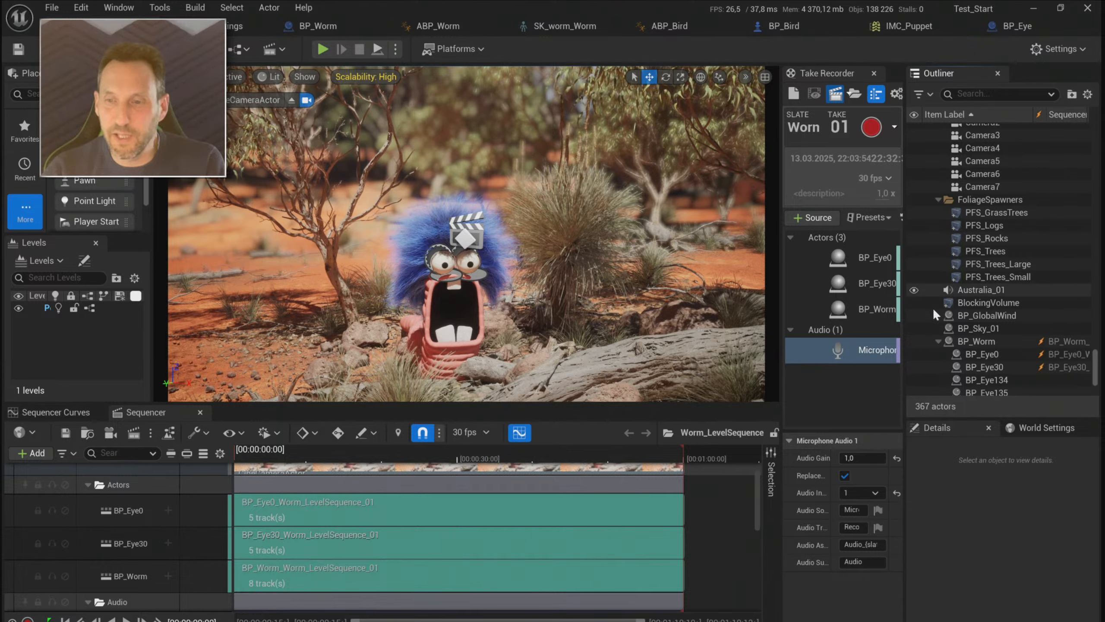
{"action": "scroll", "coordinate": [998, 342], "scroll_direction": "down", "scroll_amount": 1}
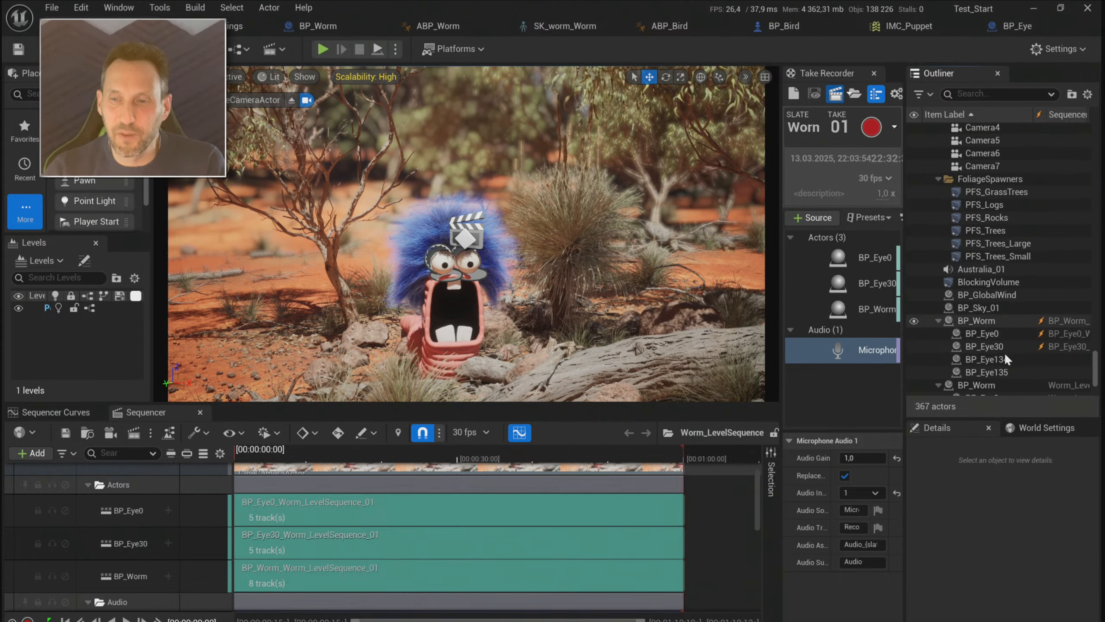
{"action": "scroll", "coordinate": [1001, 383], "scroll_direction": "down", "scroll_amount": 1}
{"action": "scroll", "coordinate": [997, 328], "scroll_direction": "down", "scroll_amount": 1}
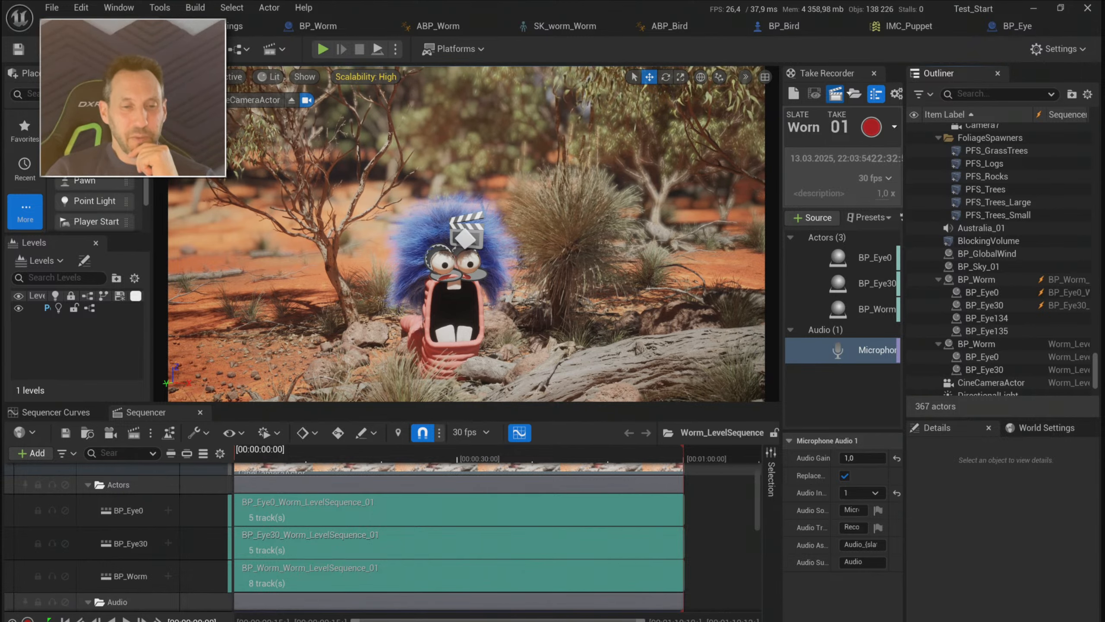
{"action": "key", "text": "Right"}
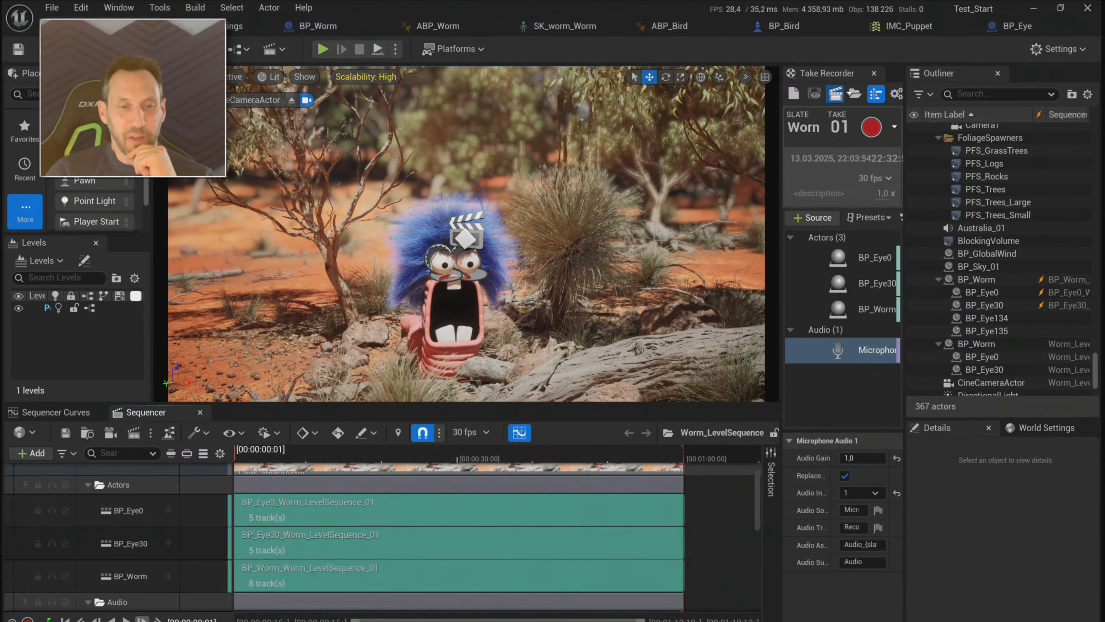
{"action": "key", "text": "space"}
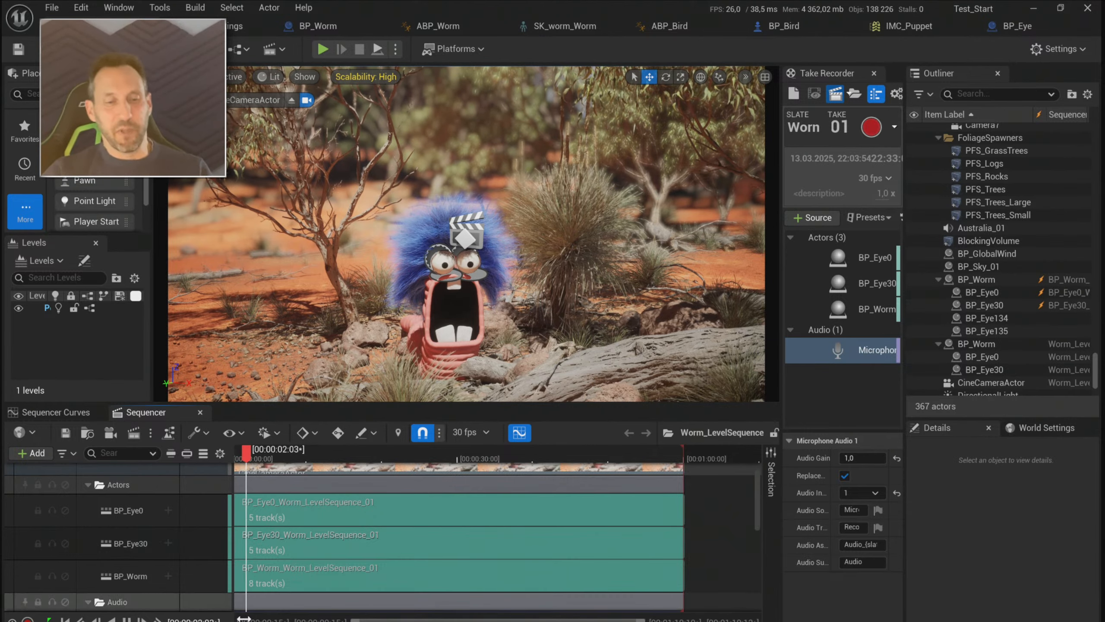
{"action": "scroll", "coordinate": [446, 538], "scroll_direction": "down", "scroll_amount": 3, "text": "ctrl"}
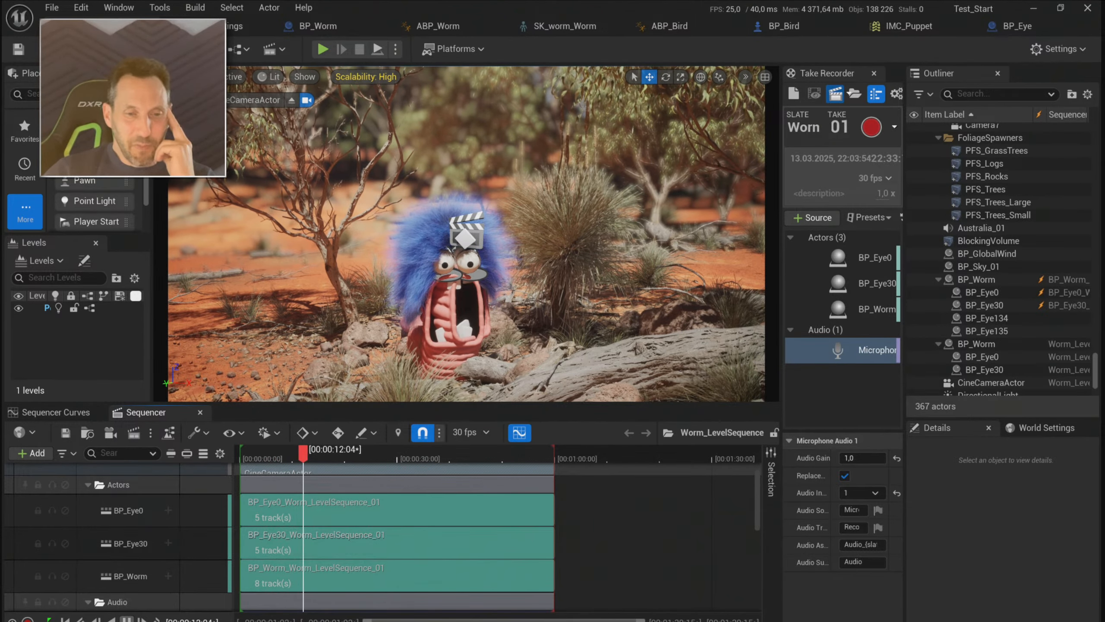
{"action": "key", "text": "space"}
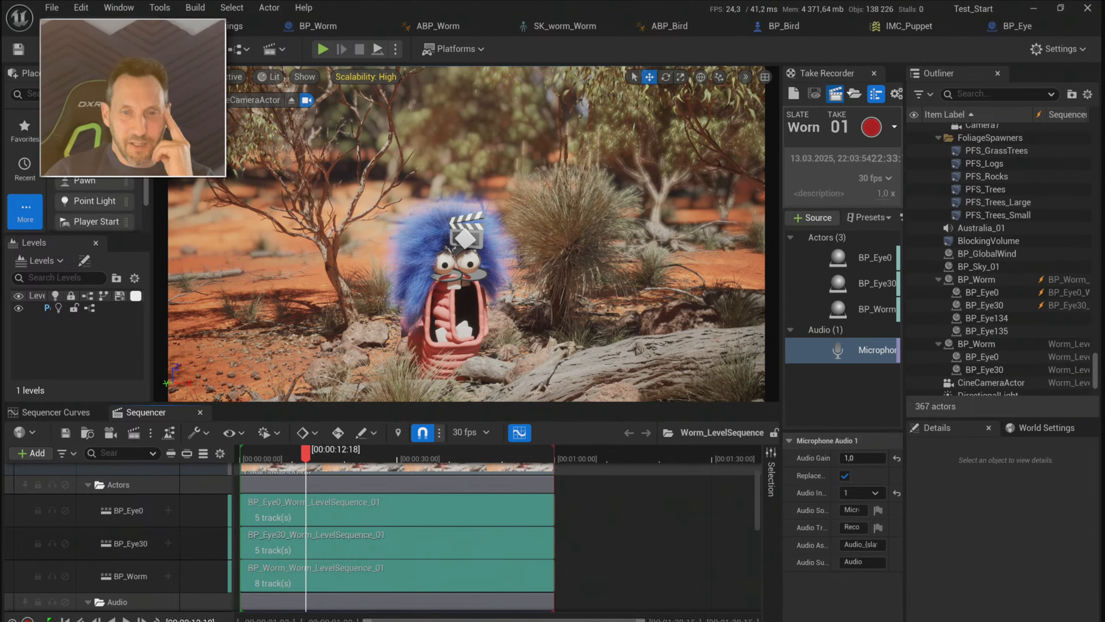
- Set the Z location of the BP_Worm bound directly to Worm_LevelSequence to 1145,79057, and select the other, recorded BP_Worm
{"action": "left_click", "coordinate": [433, 358]}
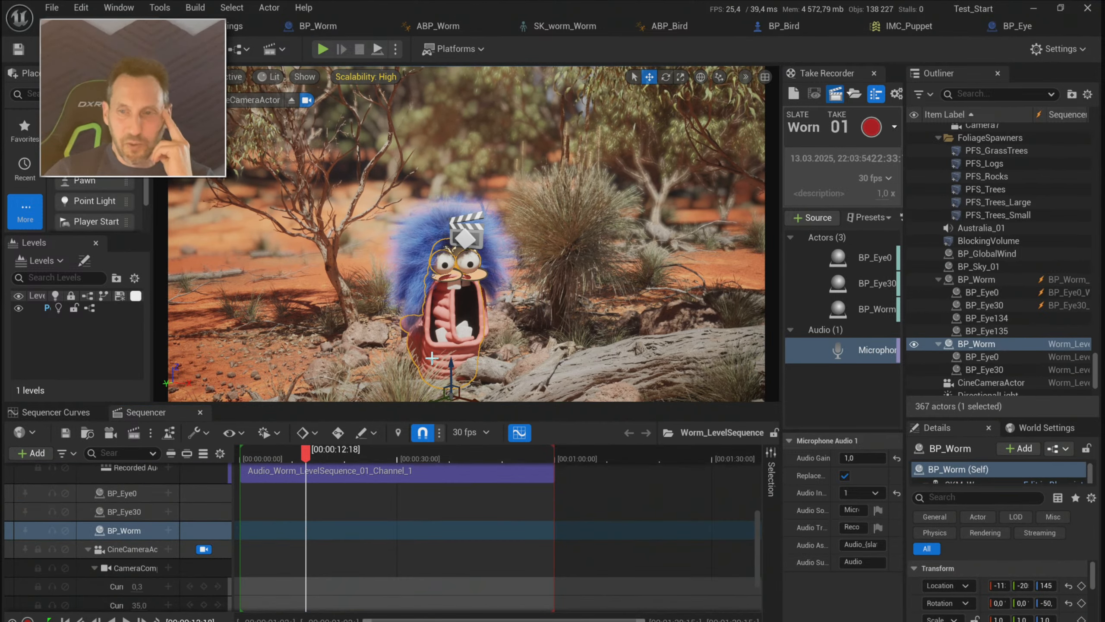
{"action": "right_click", "coordinate": [989, 345]}
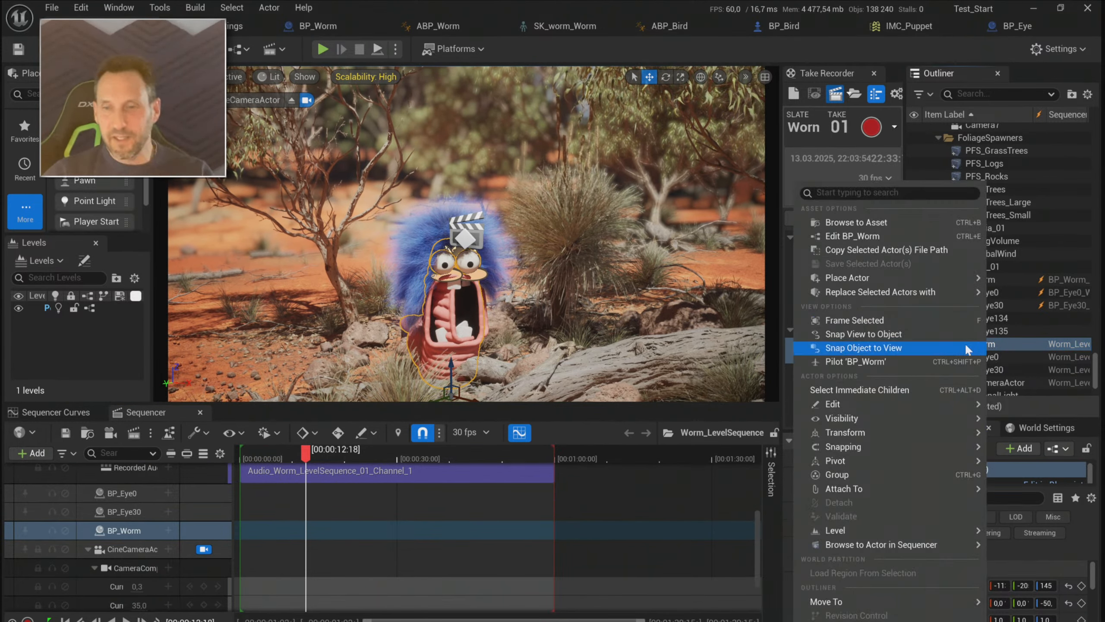
{"action": "left_click", "coordinate": [1053, 555]}
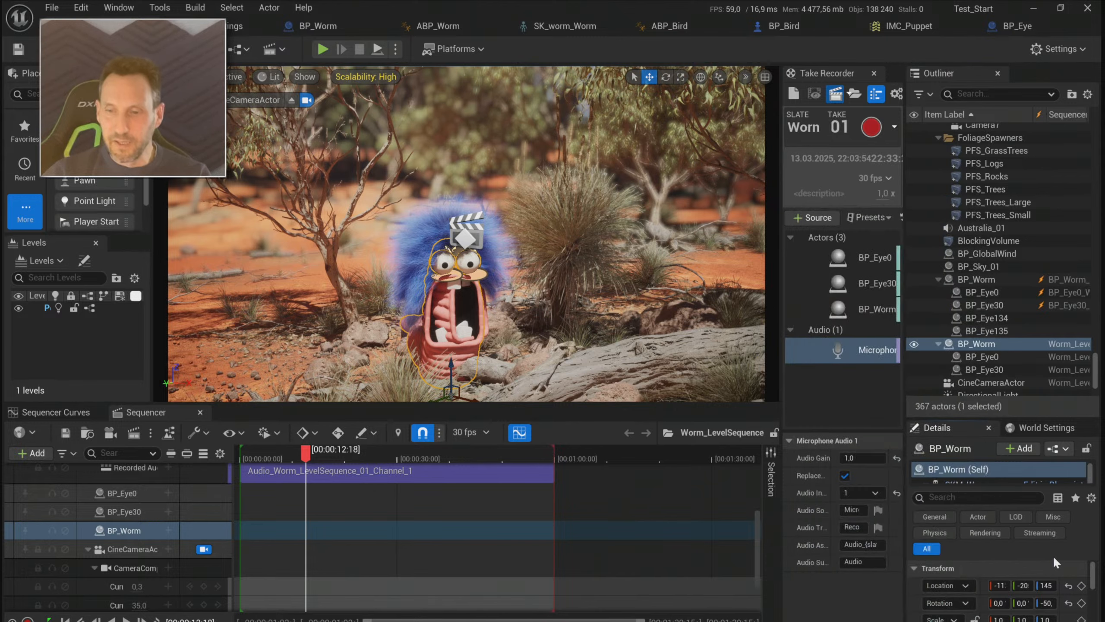
{"action": "left_click_drag", "start_coordinate": [899, 570], "coordinate": [817, 569]}
{"action": "left_click", "coordinate": [1035, 569]}
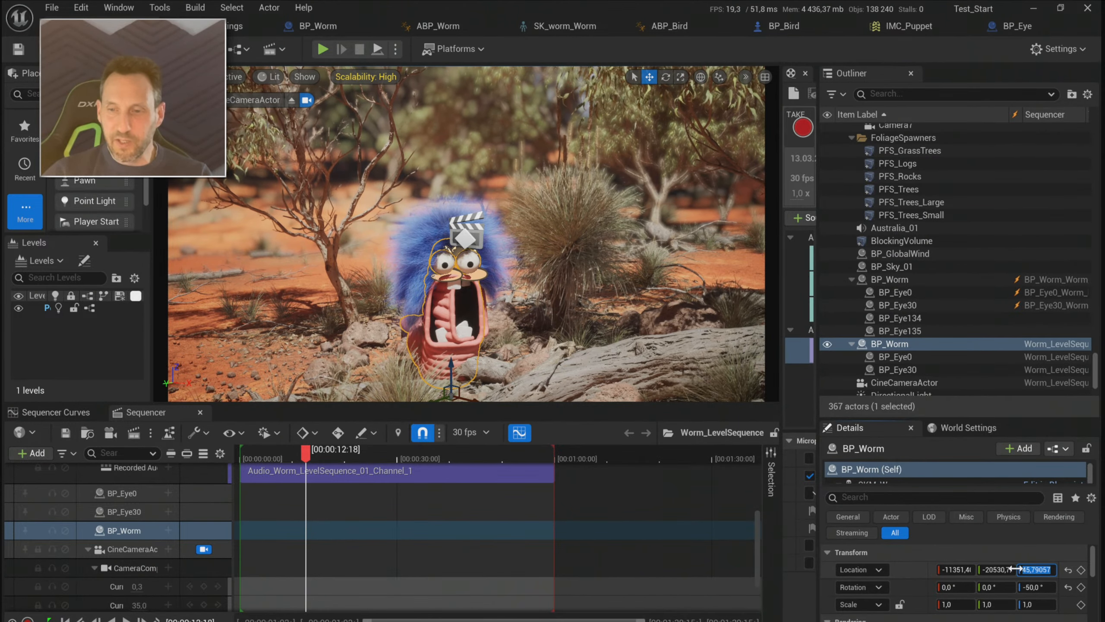
{"action": "left_click", "coordinate": [1027, 569]}
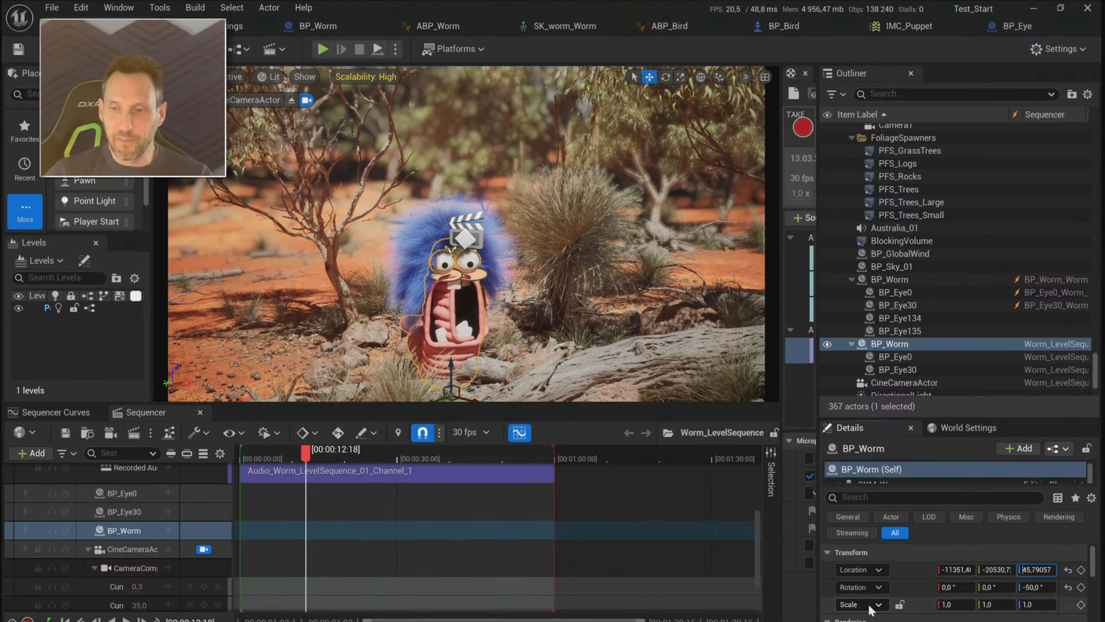
{"action": "type", "text": "11"}
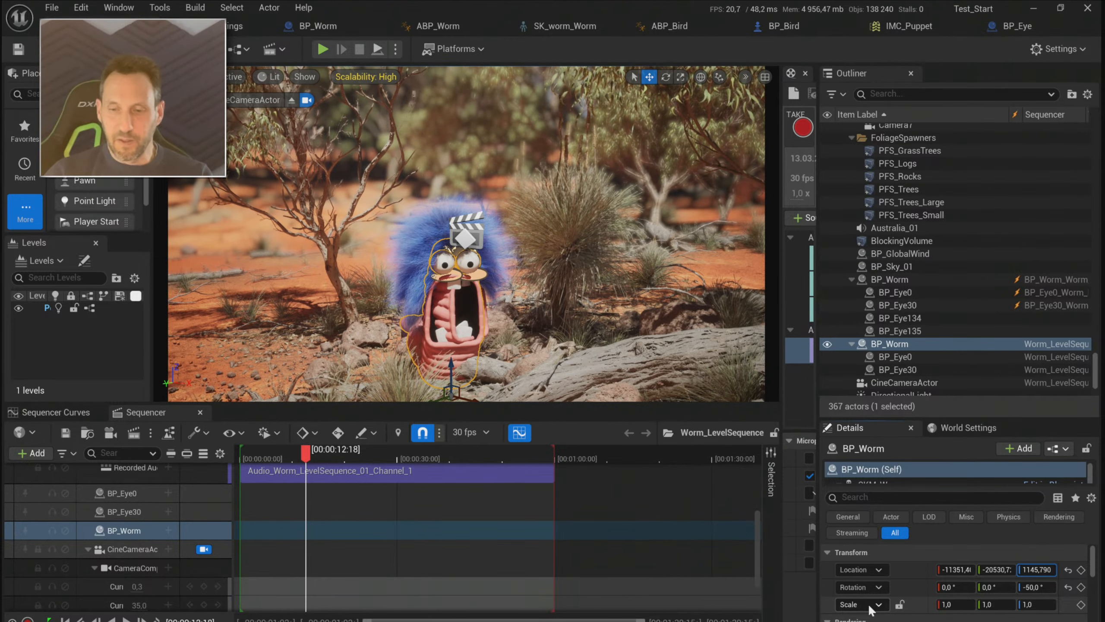
{"action": "key", "text": "BackSpace"}
{"action": "key", "text": "Return"}
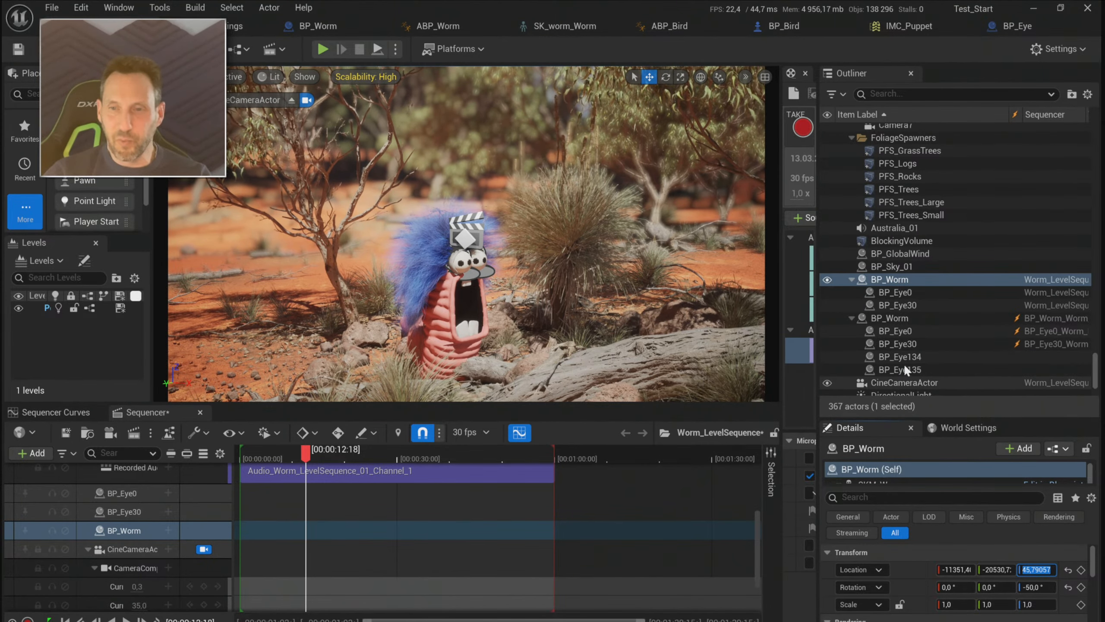
{"action": "left_click", "coordinate": [890, 317]}
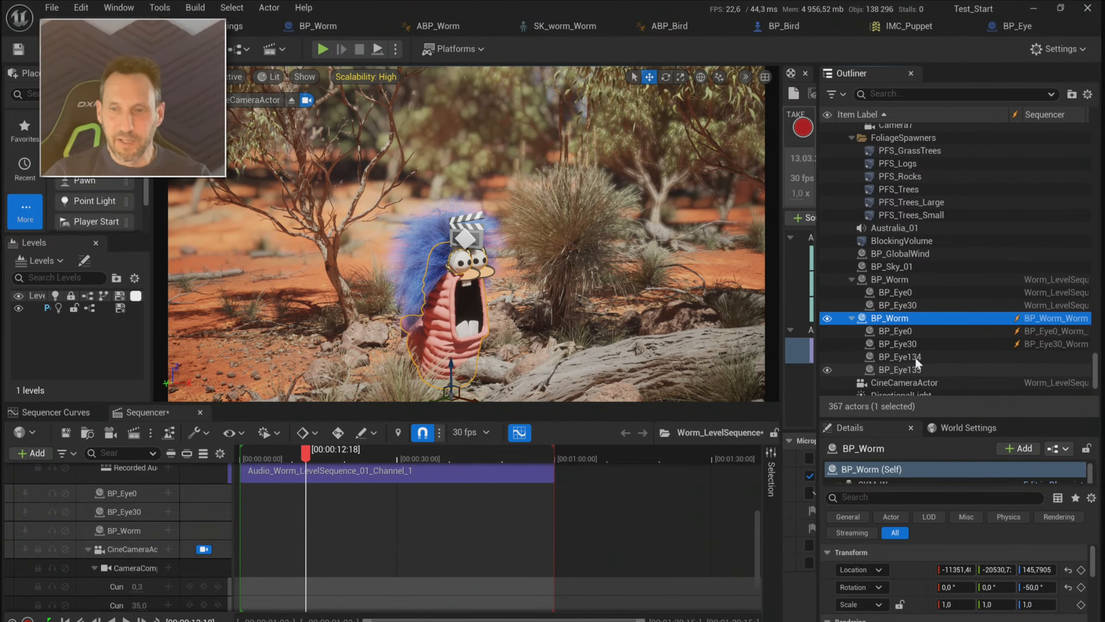
- Start playing the level in the editor and collapse the Effects, Props, Ridges, Splines, Cameras and FoliageSpawners folders in the Outliner
{"action": "left_click", "coordinate": [319, 44]}
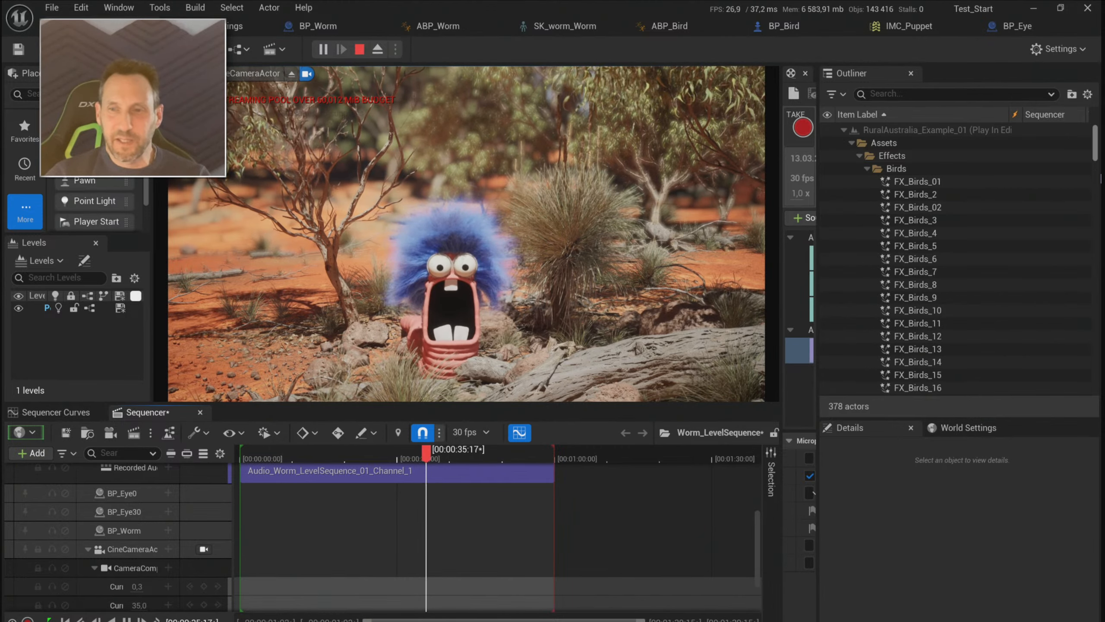
{"action": "left_click_drag", "start_coordinate": [1096, 150], "coordinate": [1098, 126]}
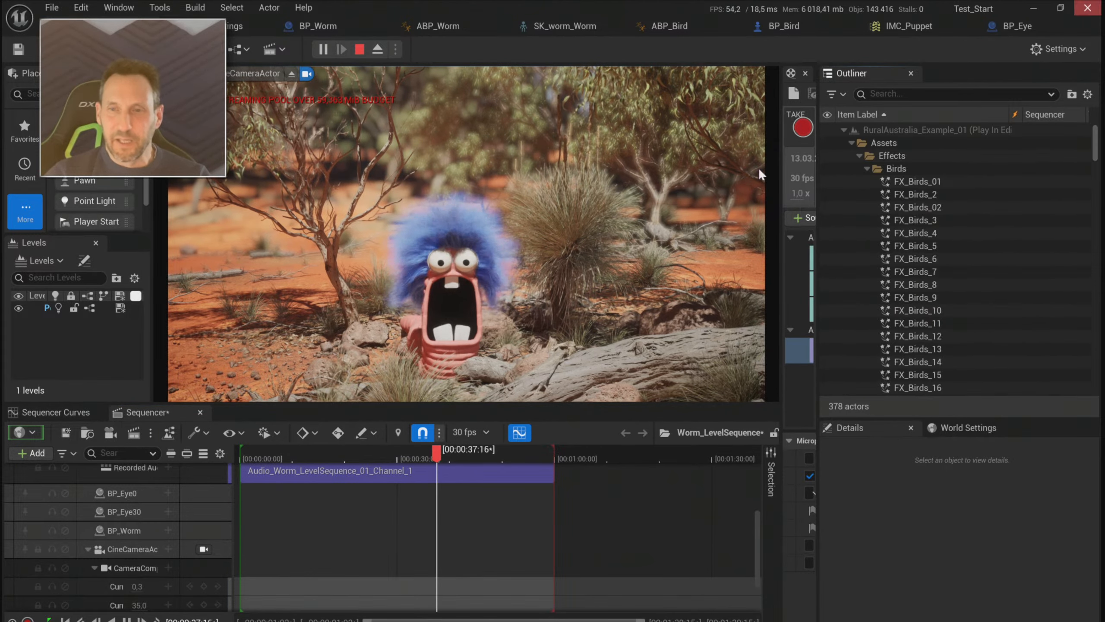
{"action": "left_click", "coordinate": [858, 156]}
{"action": "left_click", "coordinate": [858, 169]}
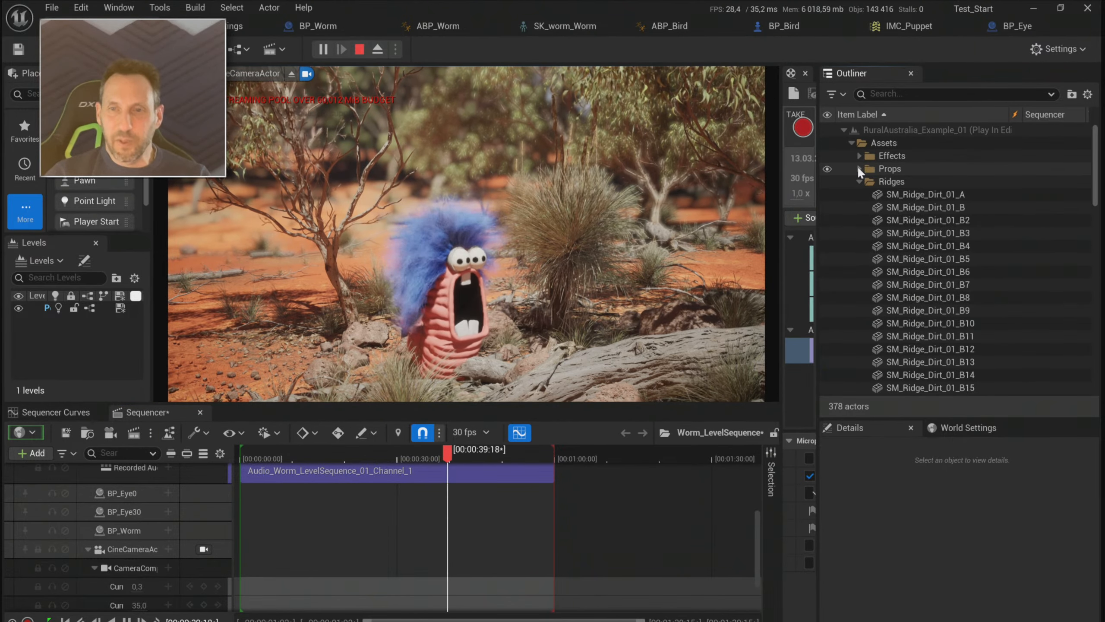
{"action": "left_click", "coordinate": [860, 182]}
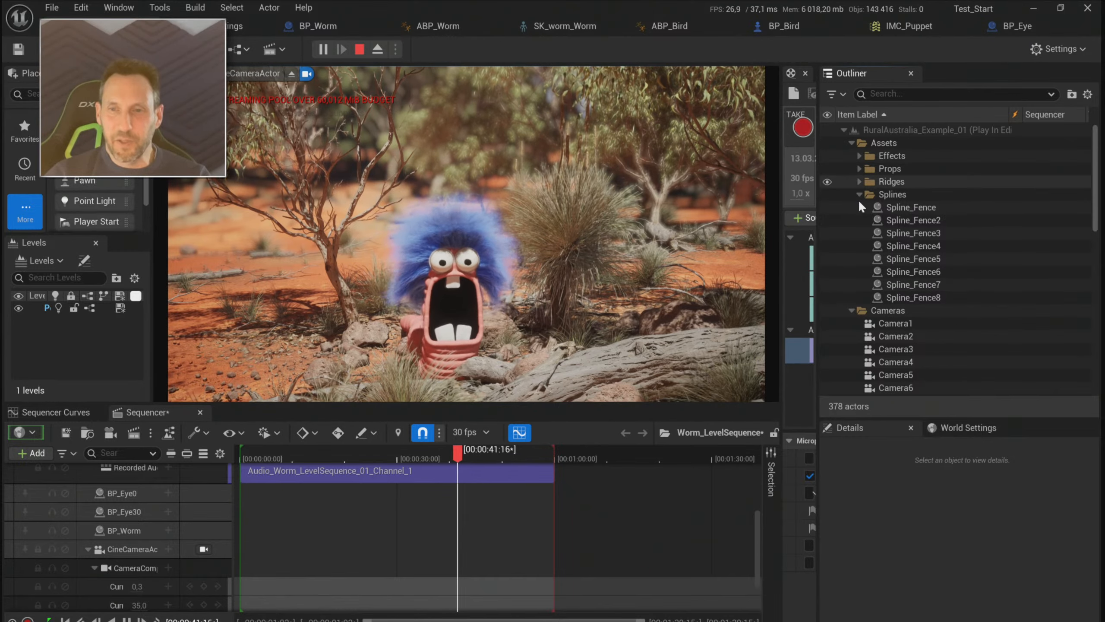
{"action": "left_click", "coordinate": [860, 195]}
{"action": "left_click", "coordinate": [851, 207]}
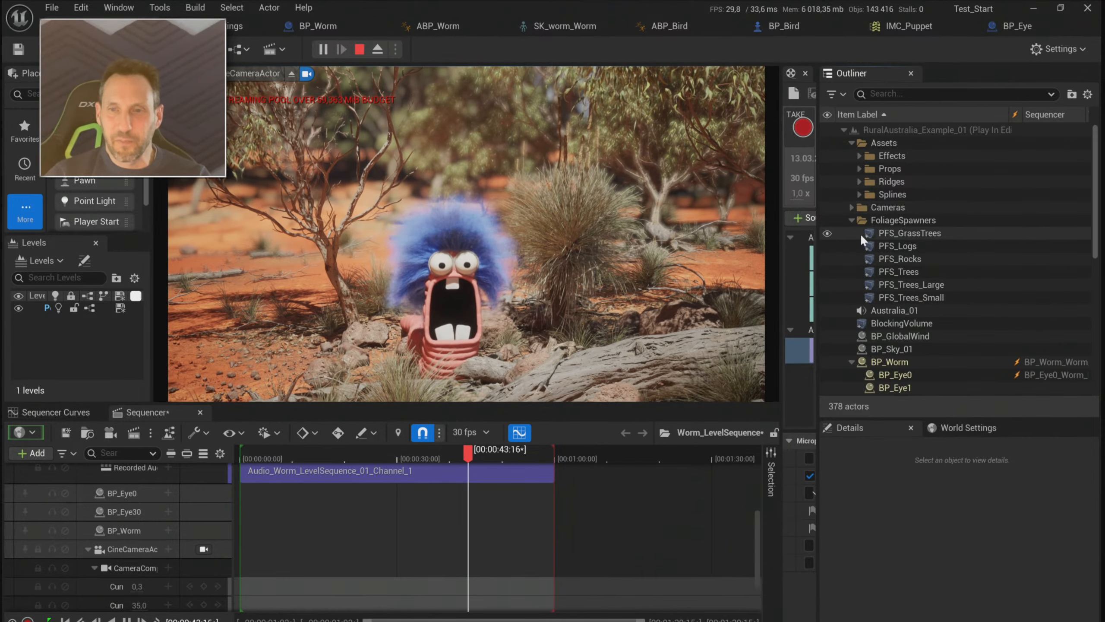
{"action": "left_click", "coordinate": [852, 220]}
- Look through the actors spawned during play and hide BP_Eye1 under the recorded BP_Worm
{"action": "scroll", "coordinate": [855, 287], "scroll_direction": "down", "scroll_amount": 5}
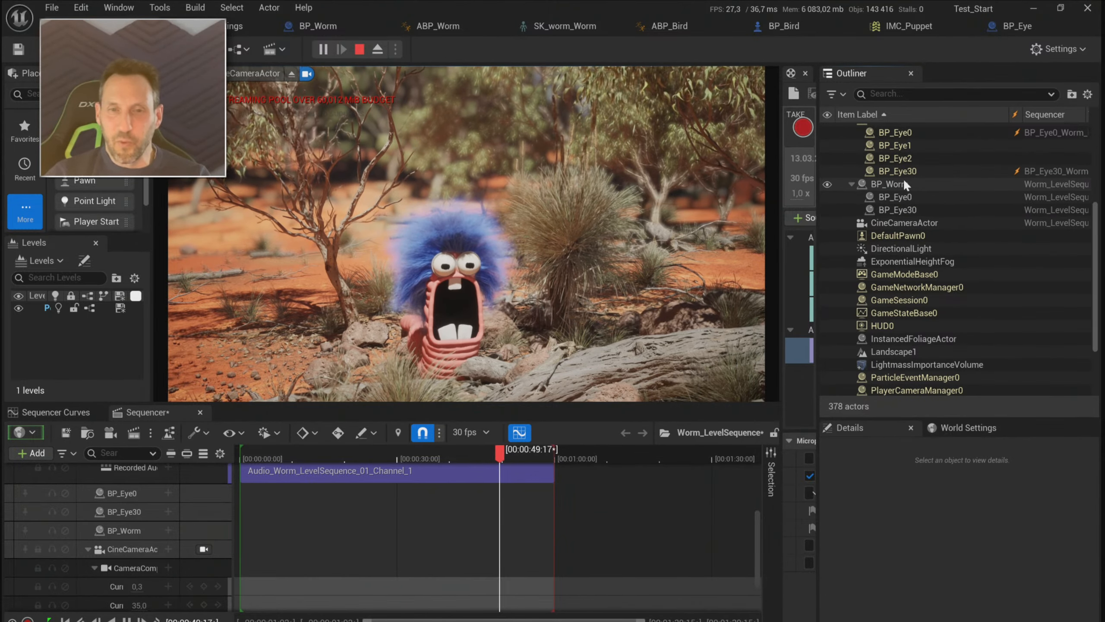
{"action": "scroll", "coordinate": [946, 278], "scroll_direction": "down", "scroll_amount": 3}
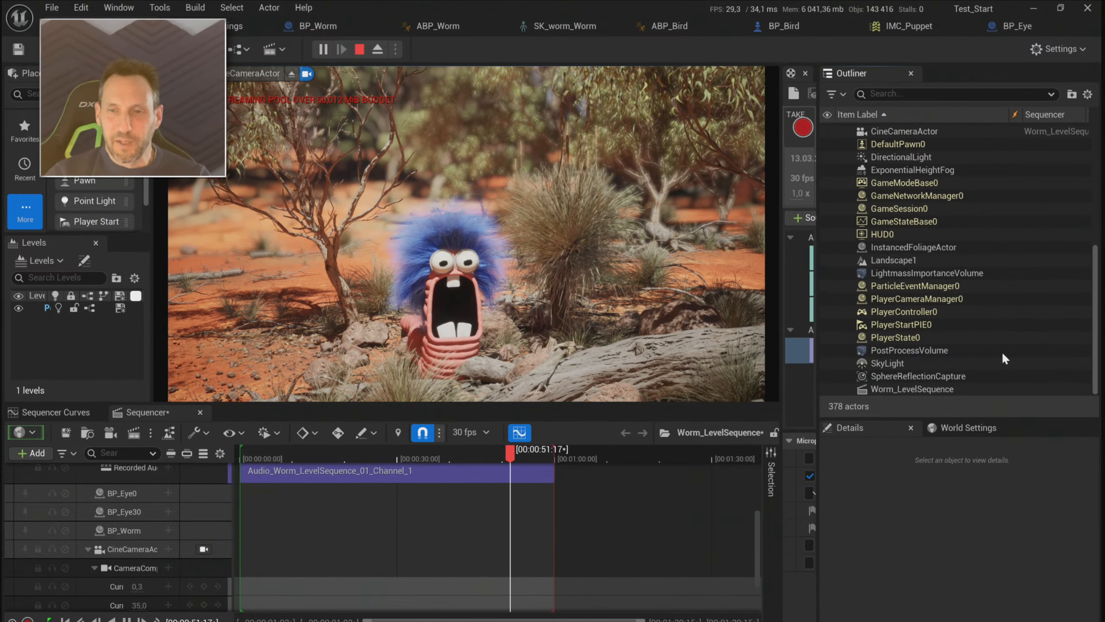
{"action": "scroll", "coordinate": [942, 324], "scroll_direction": "up", "scroll_amount": 3}
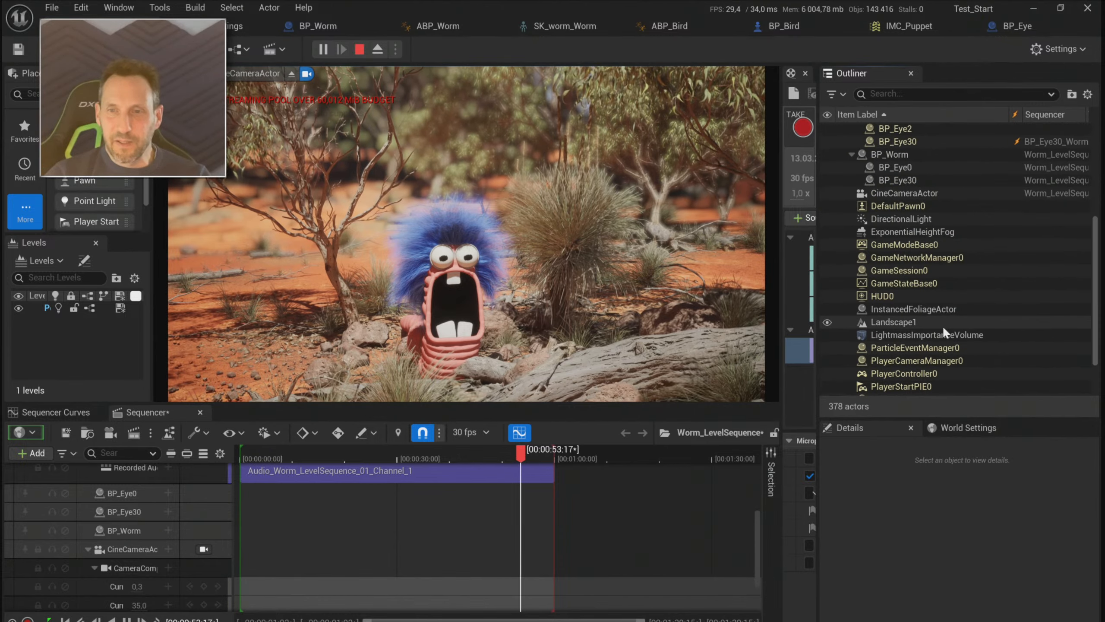
{"action": "scroll", "coordinate": [943, 324], "scroll_direction": "up", "scroll_amount": 3}
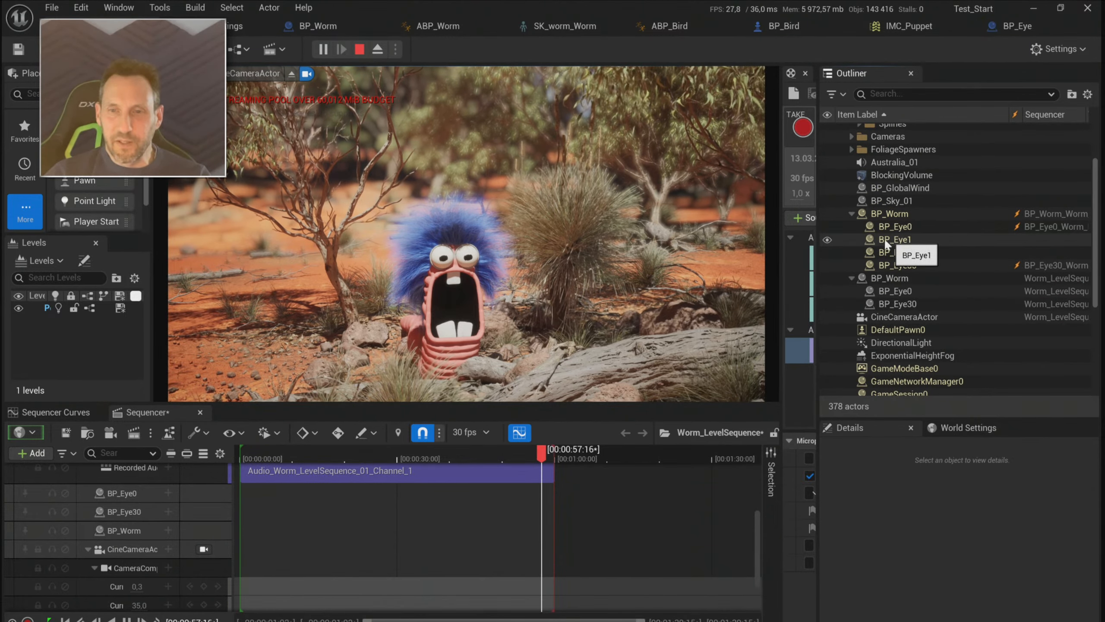
{"action": "left_click", "coordinate": [828, 239]}
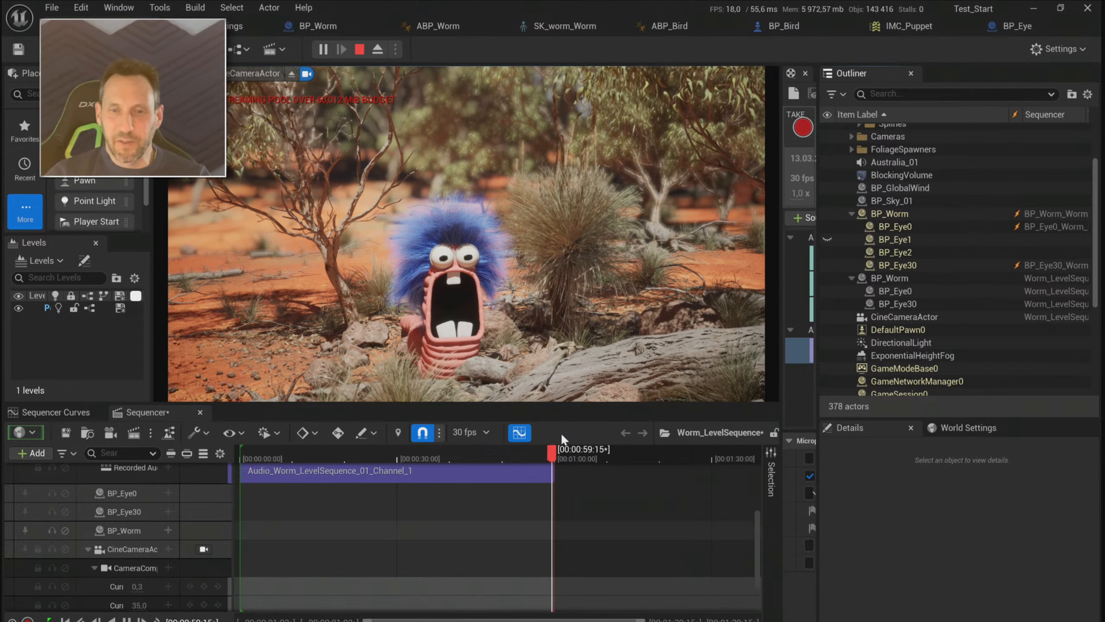
- Move the sequence playhead back to 00:00:12:14 while the level is playing
{"action": "left_click_drag", "start_coordinate": [553, 457], "coordinate": [239, 457]}
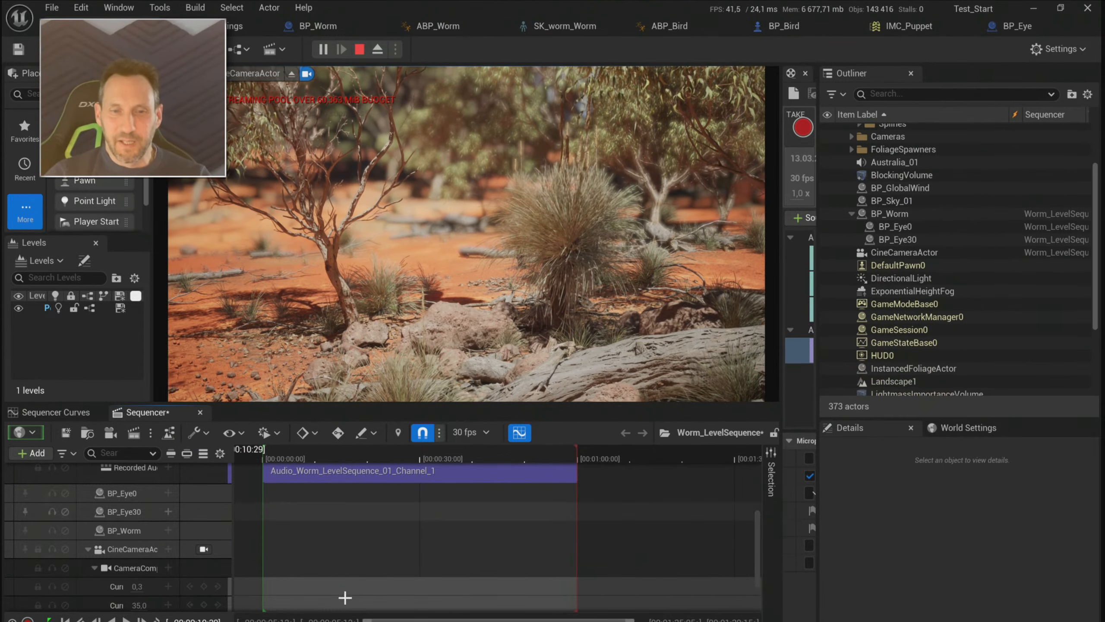
{"action": "left_click", "coordinate": [340, 454]}
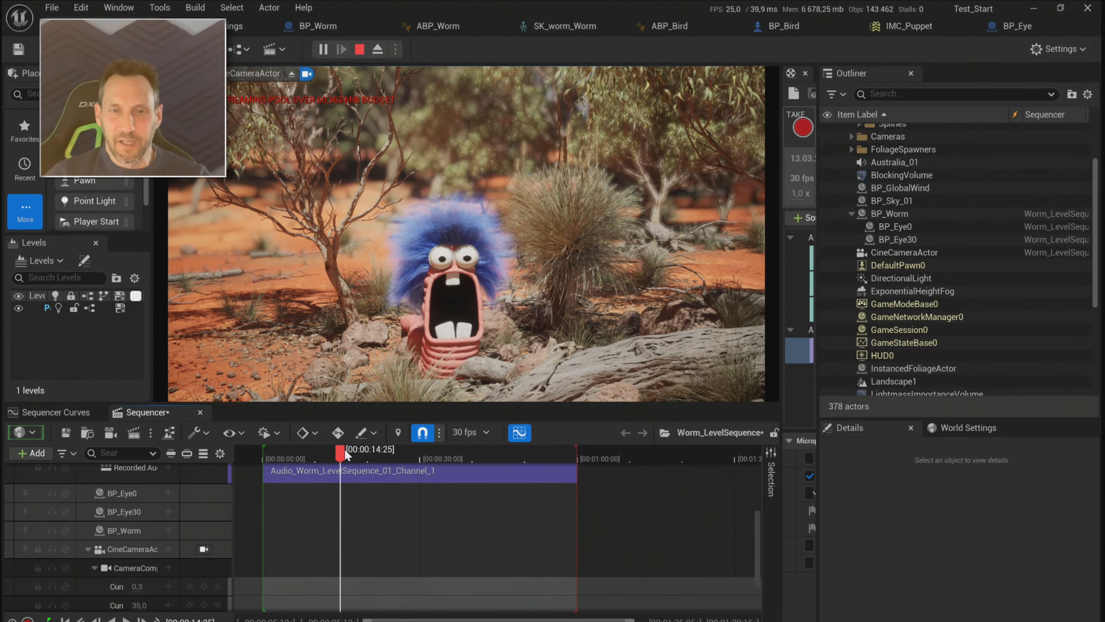
{"action": "mouse_move", "coordinate": [343, 453]}
{"action": "left_mouse_down"}
{"action": "mouse_move", "coordinate": [316, 453]}
{"action": "mouse_move", "coordinate": [329, 449]}
{"action": "left_mouse_up"}
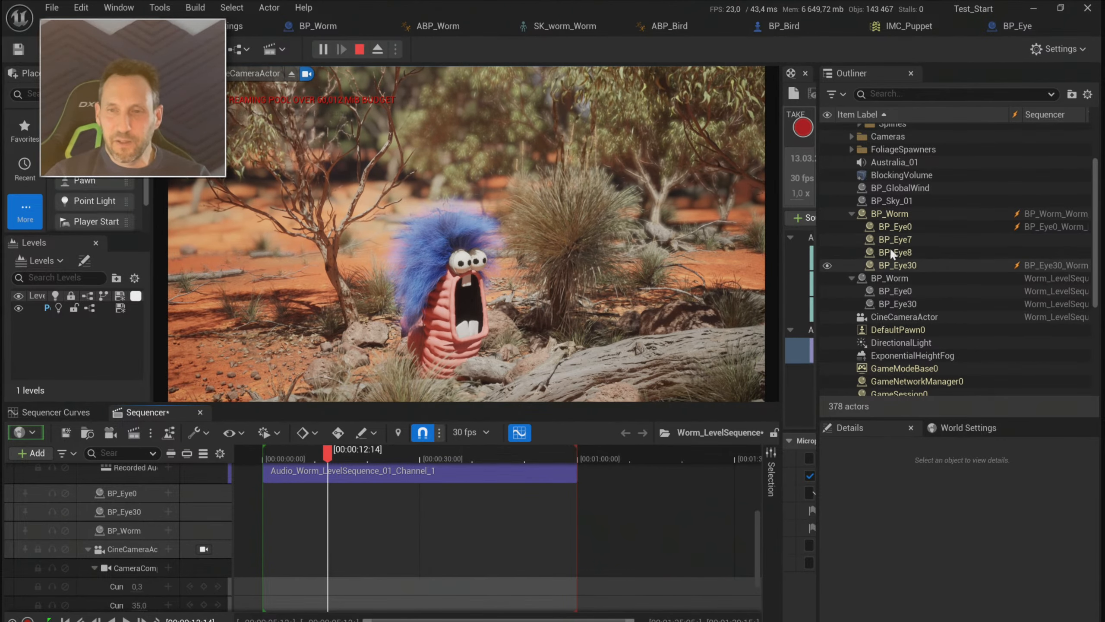
- Hide BP_Eye7 and BP_Eye8 under the recorded BP_Worm and show both again to test what they affect
{"action": "left_click", "coordinate": [827, 240]}
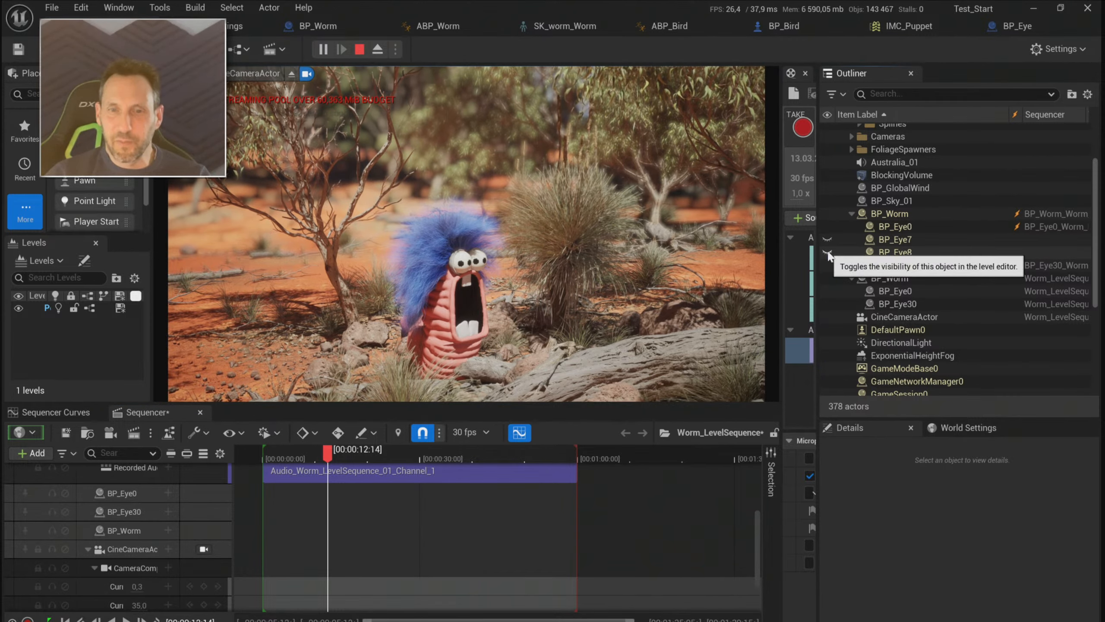
{"action": "left_click", "coordinate": [827, 239]}
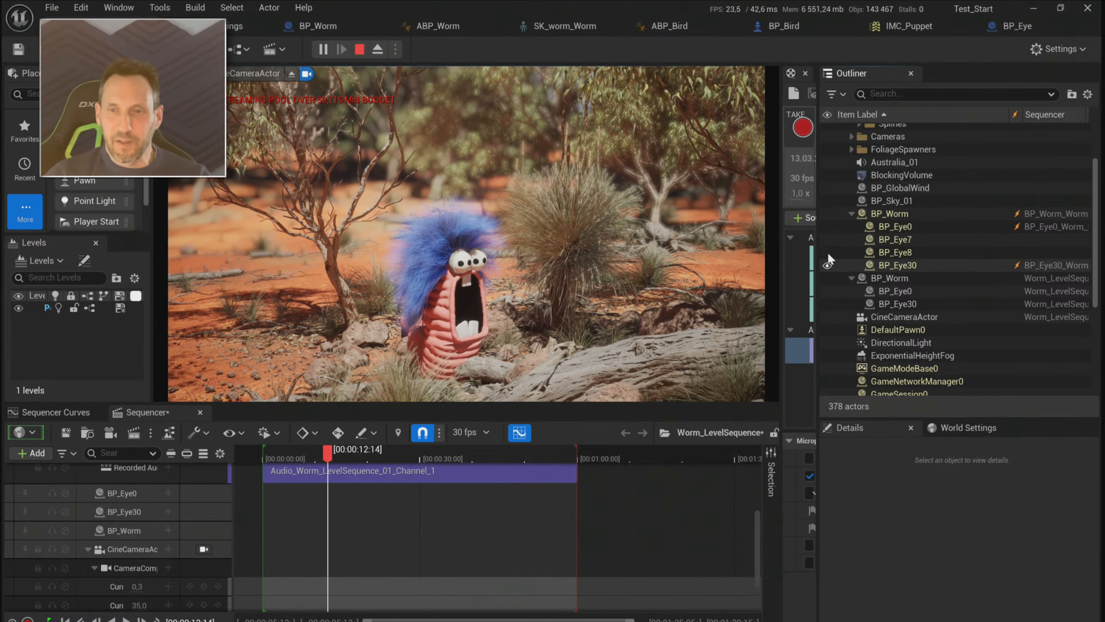
- Stop the play session and select the recorded BP_Worm that has extra eye actors under it in the Outliner
{"action": "left_click", "coordinate": [359, 49]}
{"action": "scroll", "coordinate": [1081, 232], "scroll_direction": "down", "scroll_amount": 20}
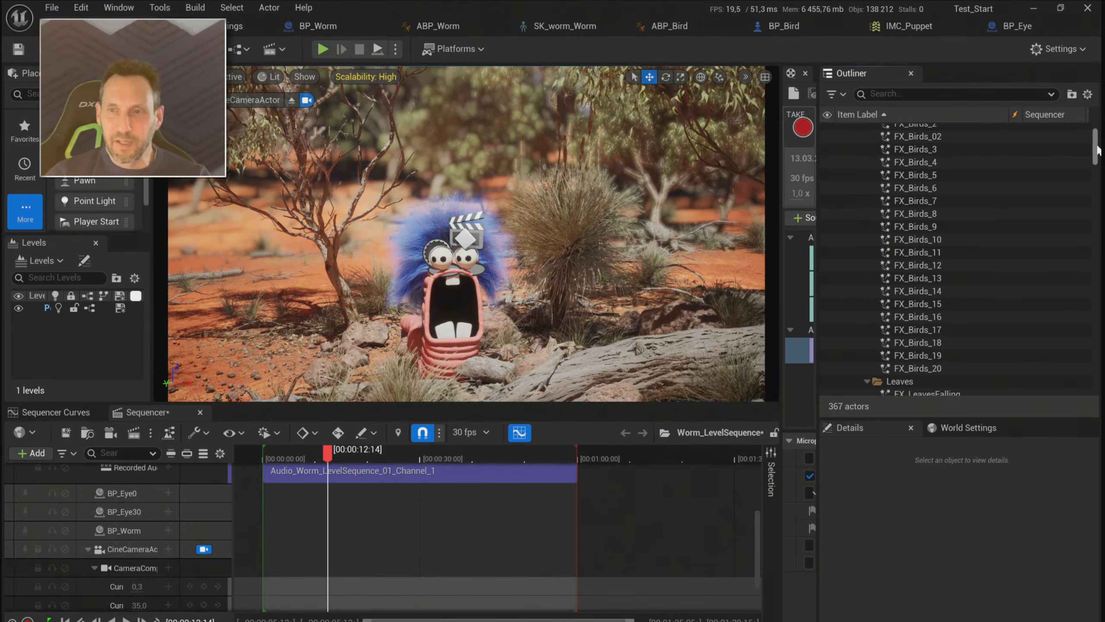
{"action": "scroll", "coordinate": [1070, 377], "scroll_direction": "down", "scroll_amount": 3}
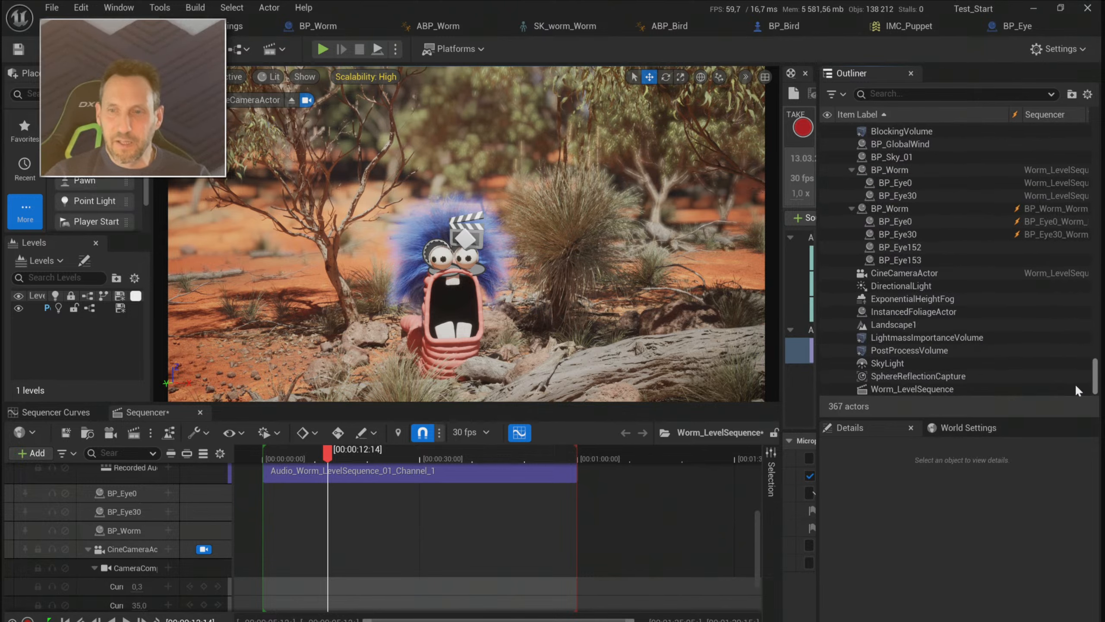
{"action": "left_click", "coordinate": [869, 245]}
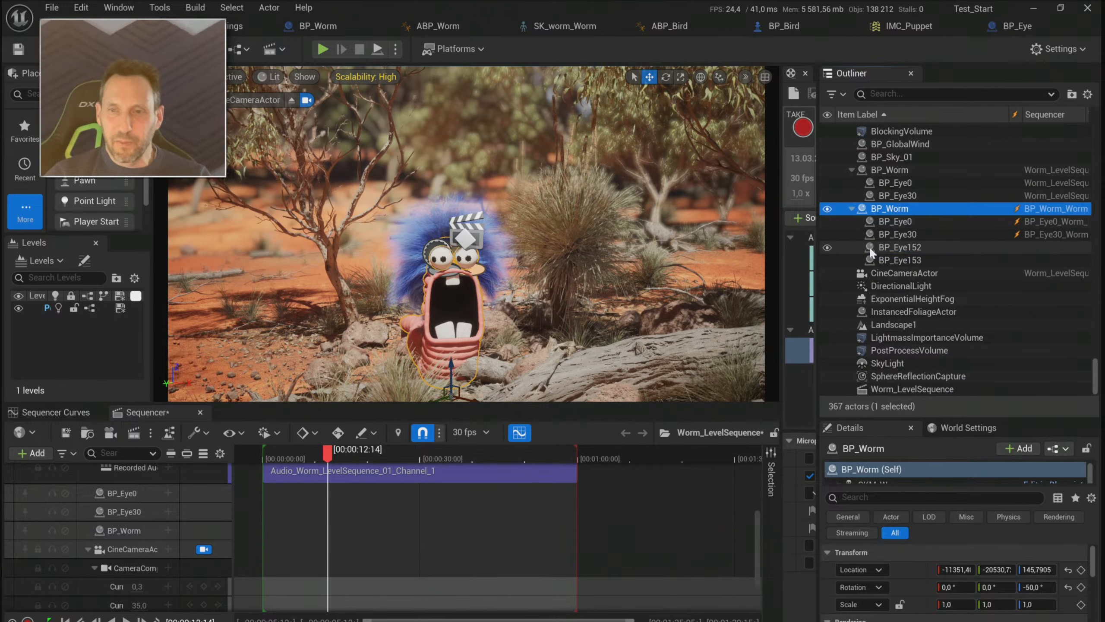
- Enlarge the Details area and its component tree so all components of the selected BP_Worm are listed
{"action": "left_click", "coordinate": [897, 242]}
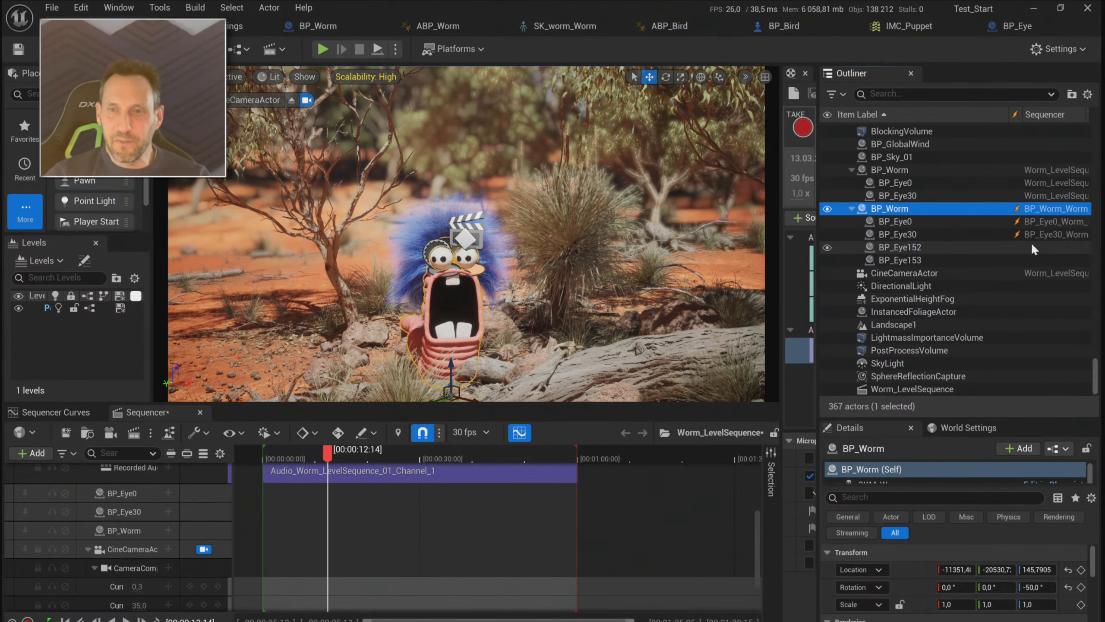
{"action": "left_click_drag", "start_coordinate": [922, 419], "coordinate": [922, 244]}
{"action": "left_click_drag", "start_coordinate": [921, 342], "coordinate": [945, 516]}
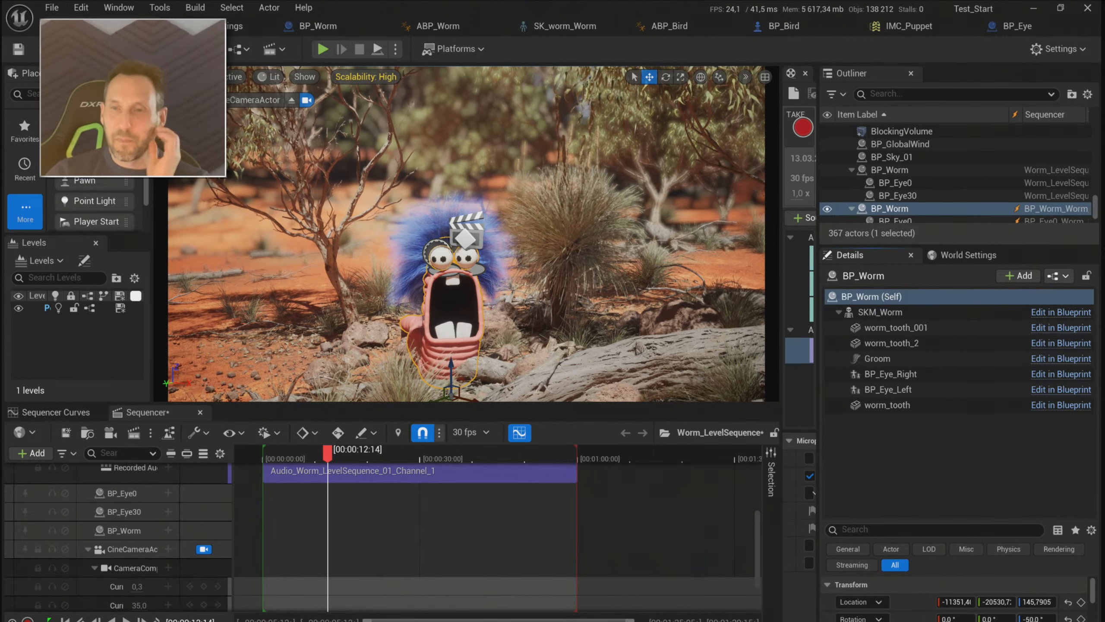
- Select the BP_Eye_Right component of the recorded BP_Worm and enlarge the Outliner to inspect the eye actors under that worm
{"action": "left_click", "coordinate": [891, 375]}
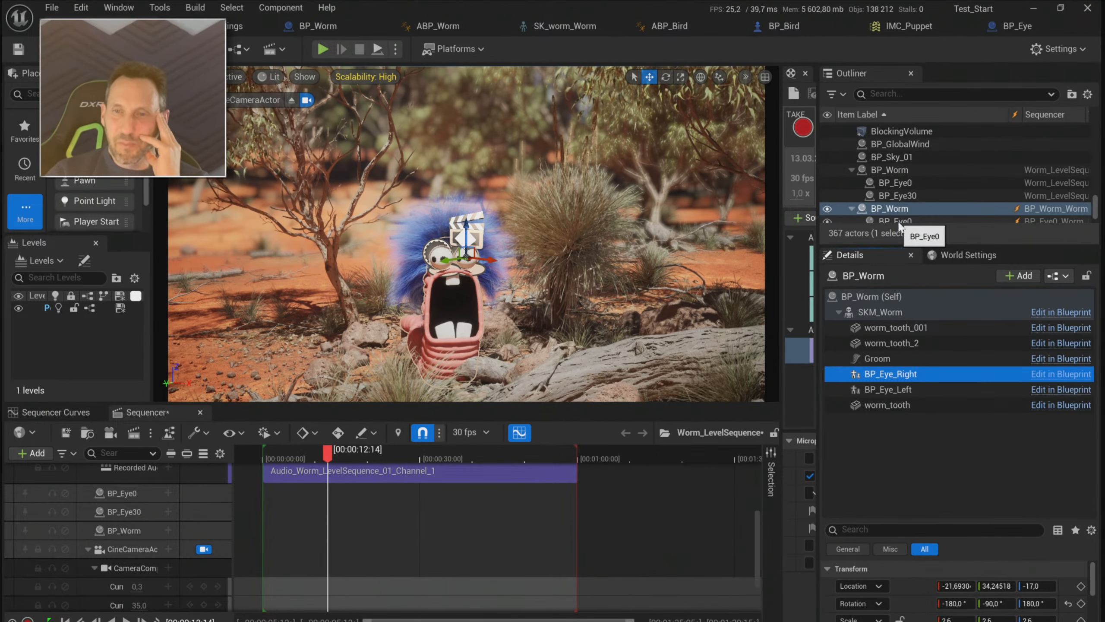
{"action": "left_click_drag", "start_coordinate": [908, 245], "coordinate": [908, 311]}
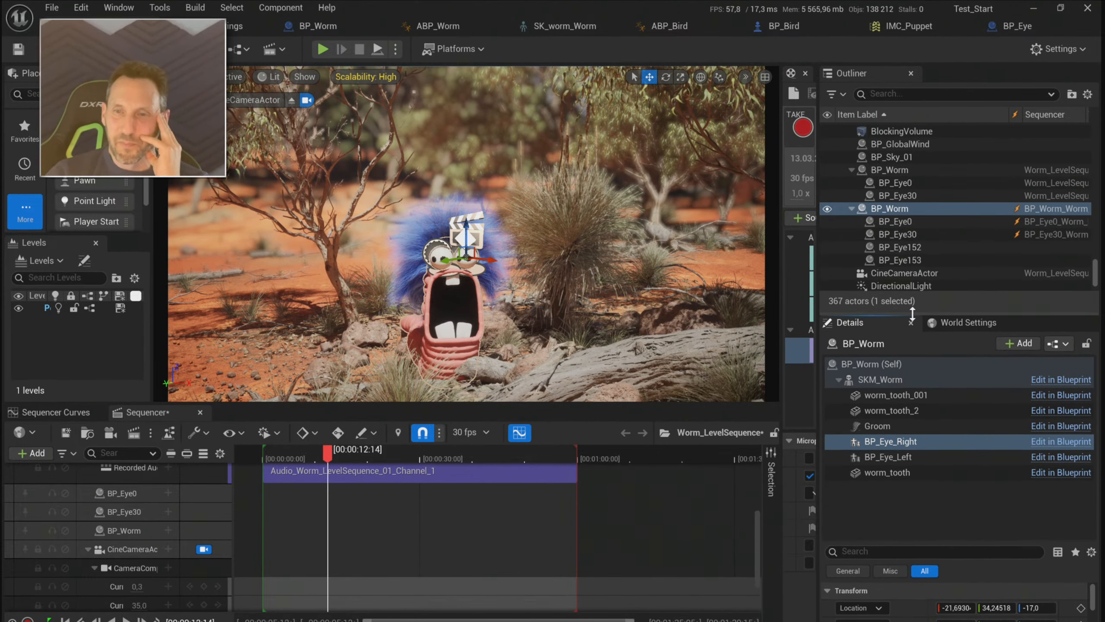
{"action": "left_click", "coordinate": [923, 249]}
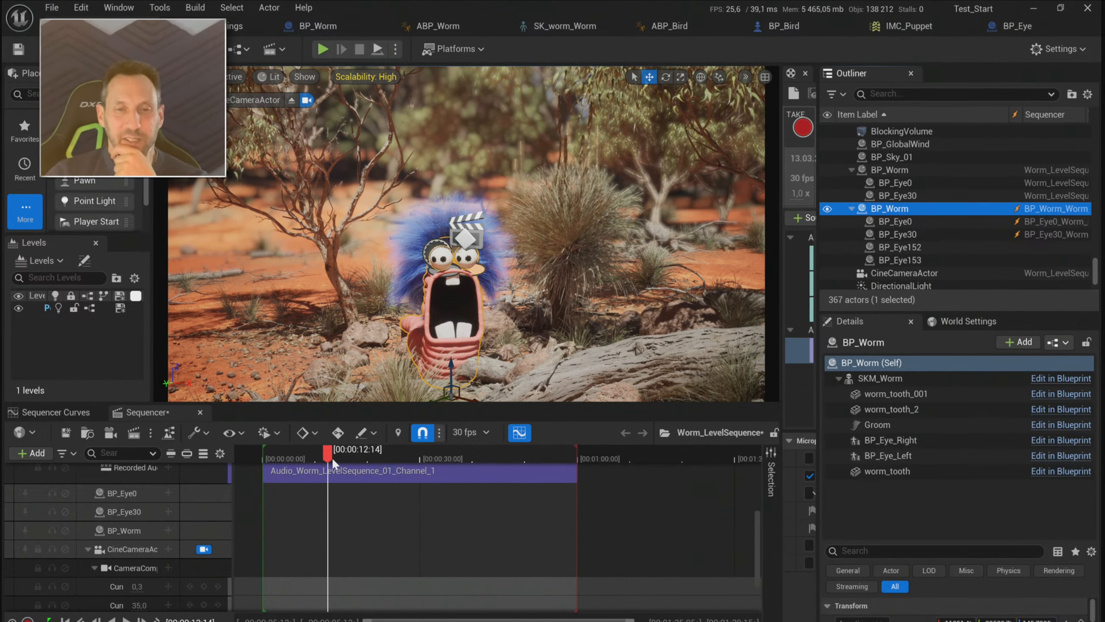
- Scrub the recorded take back and forth, ending at 00:00:12:04, and compare the eye actors under both BP_Worm actors
{"action": "left_click_drag", "start_coordinate": [331, 457], "coordinate": [379, 452]}
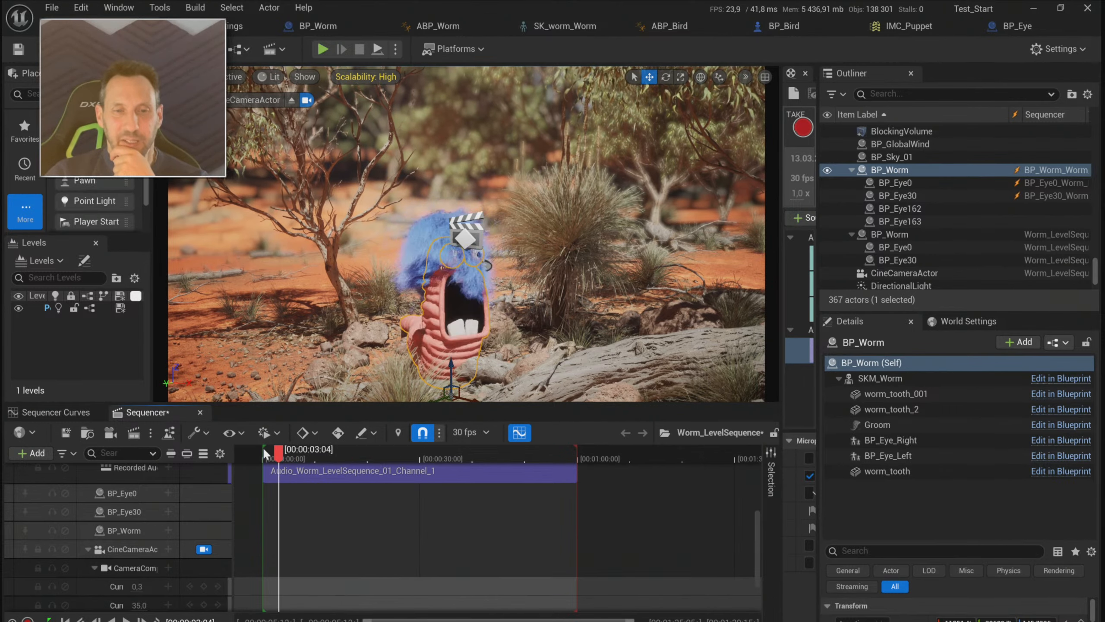
{"action": "left_click_drag", "start_coordinate": [265, 453], "coordinate": [327, 455]}
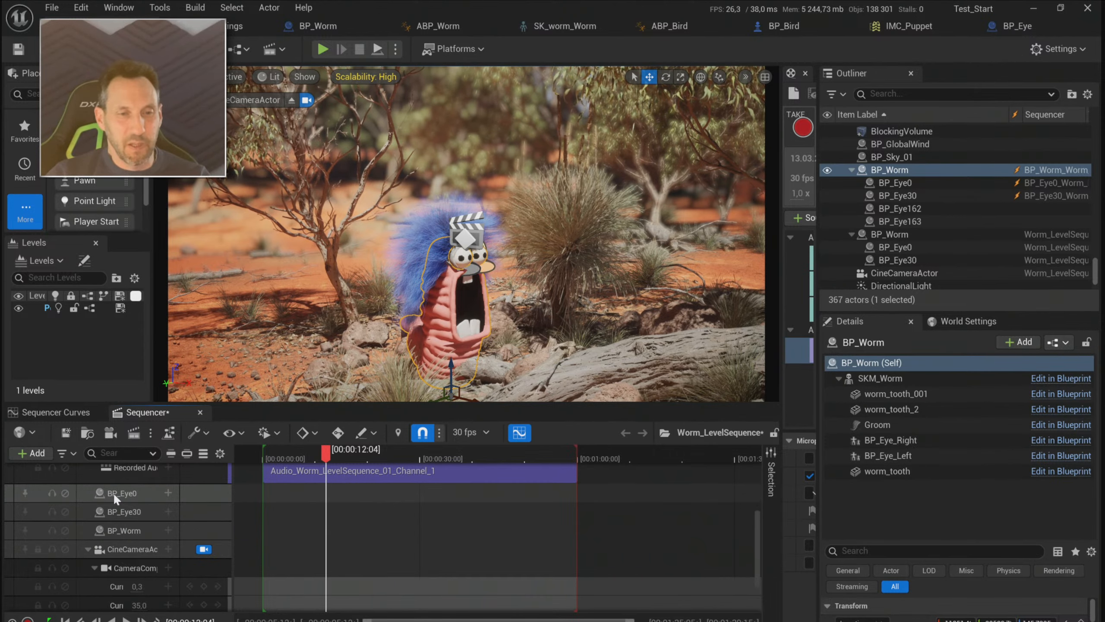
{"action": "scroll", "coordinate": [180, 501], "scroll_direction": "up", "scroll_amount": 2}
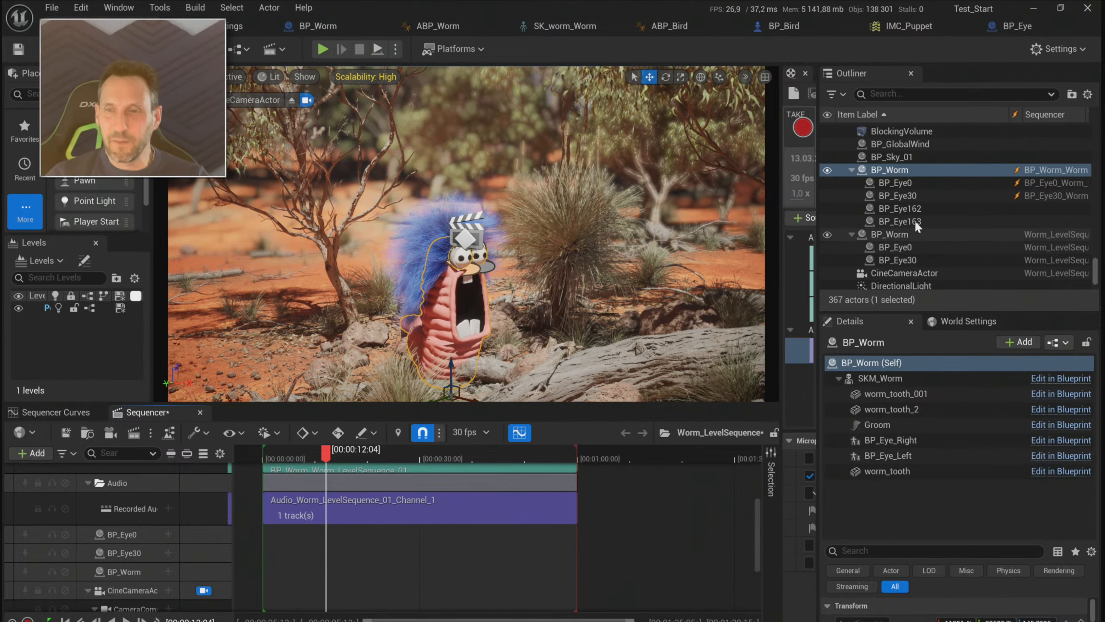
{"action": "left_click", "coordinate": [933, 199]}
{"action": "left_click", "coordinate": [930, 208]}
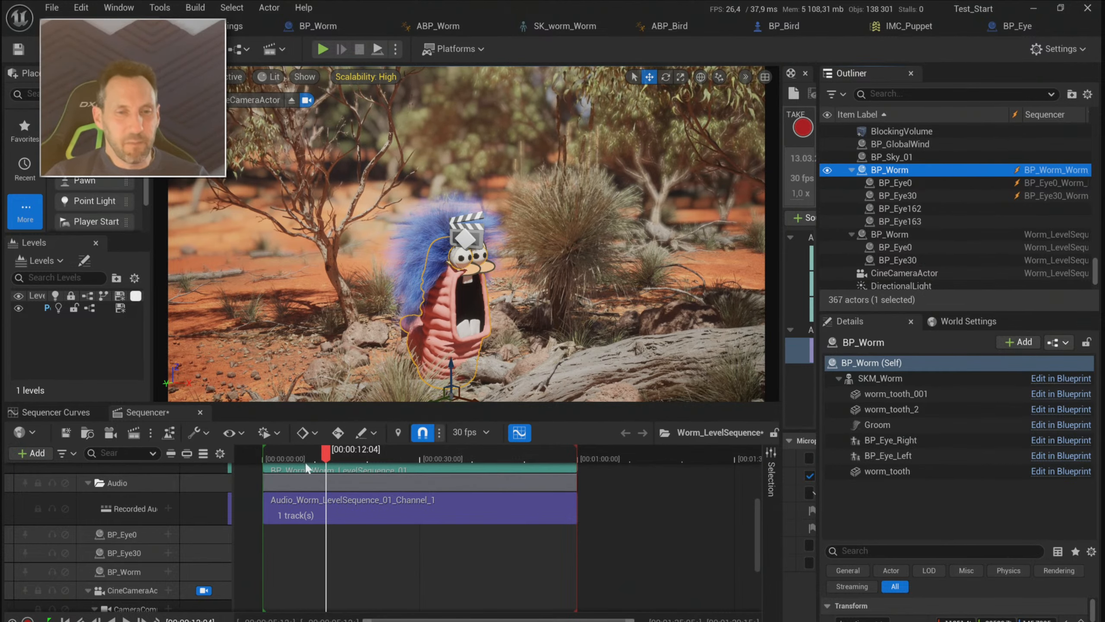
- Send Worm_LevelSequence to the Movie Render Queue and open the job's unsaved render configuration
{"action": "left_click", "coordinate": [142, 436]}
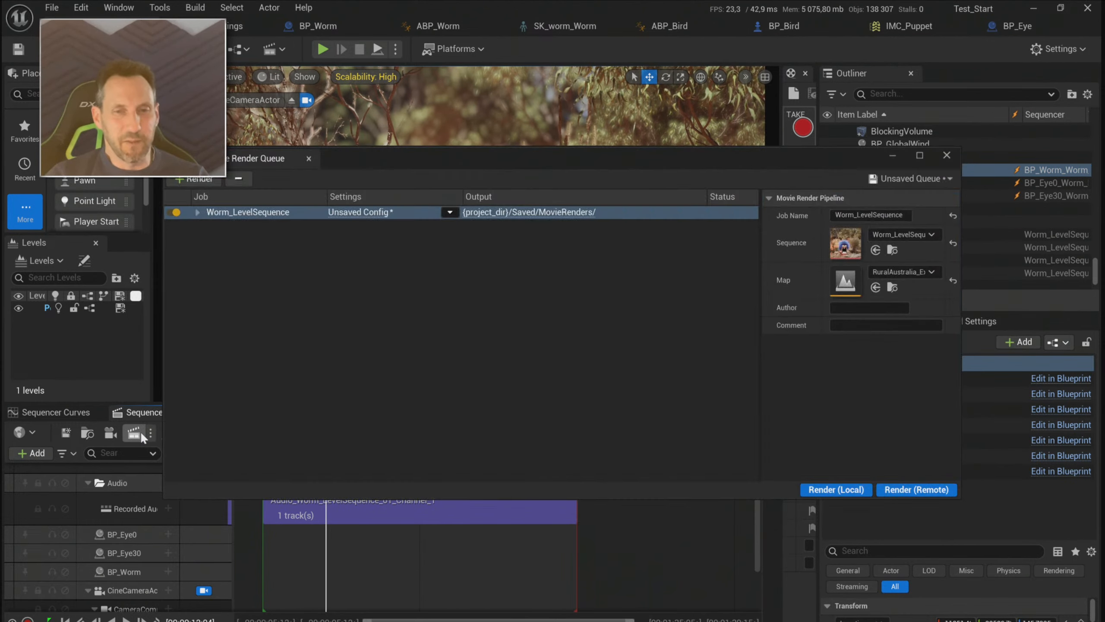
{"action": "left_click", "coordinate": [449, 211]}
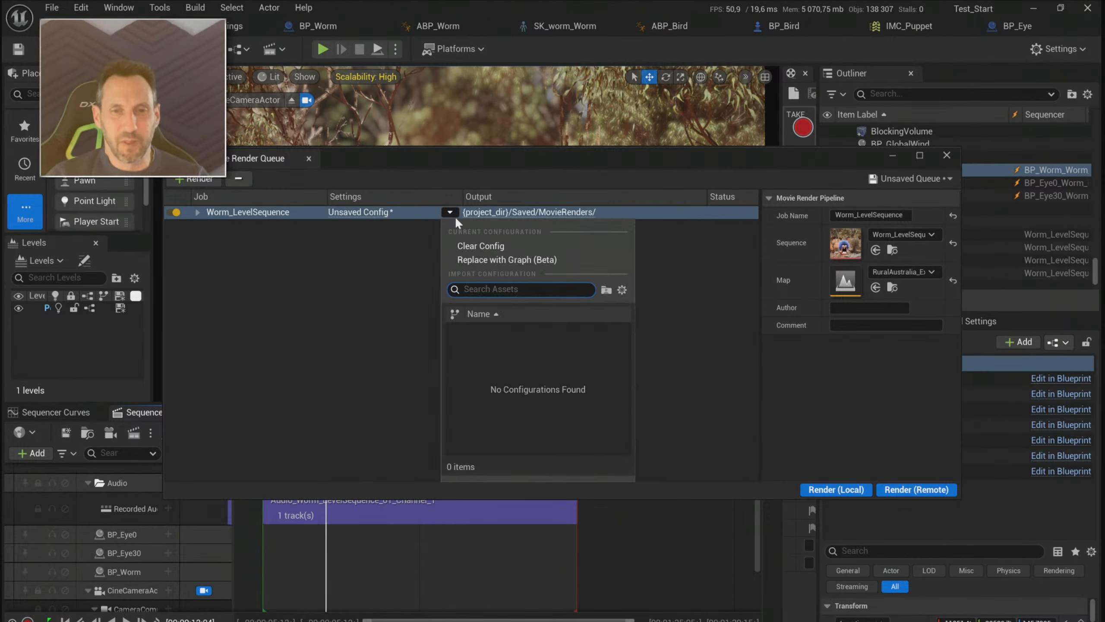
{"action": "left_click", "coordinate": [379, 263]}
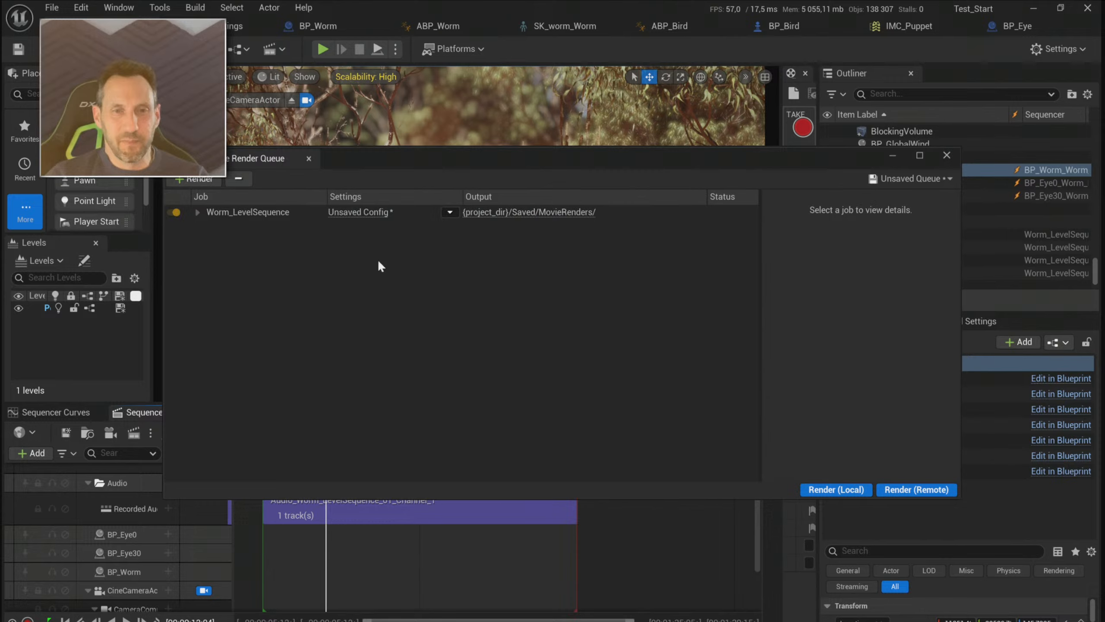
{"action": "left_click", "coordinate": [377, 212]}
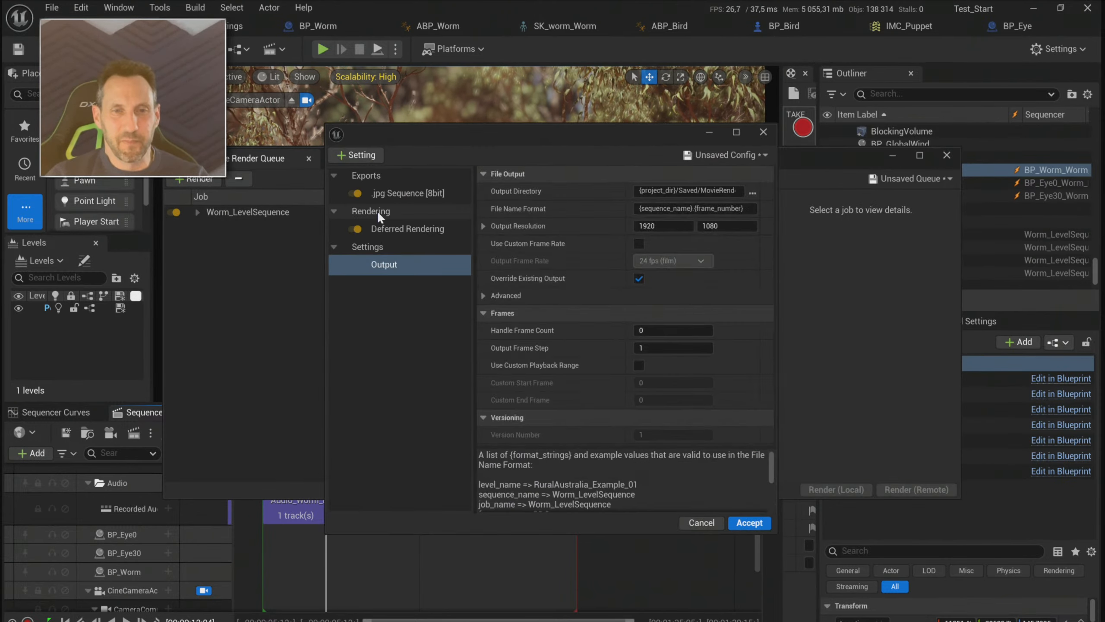
{"action": "left_click", "coordinate": [764, 132]}
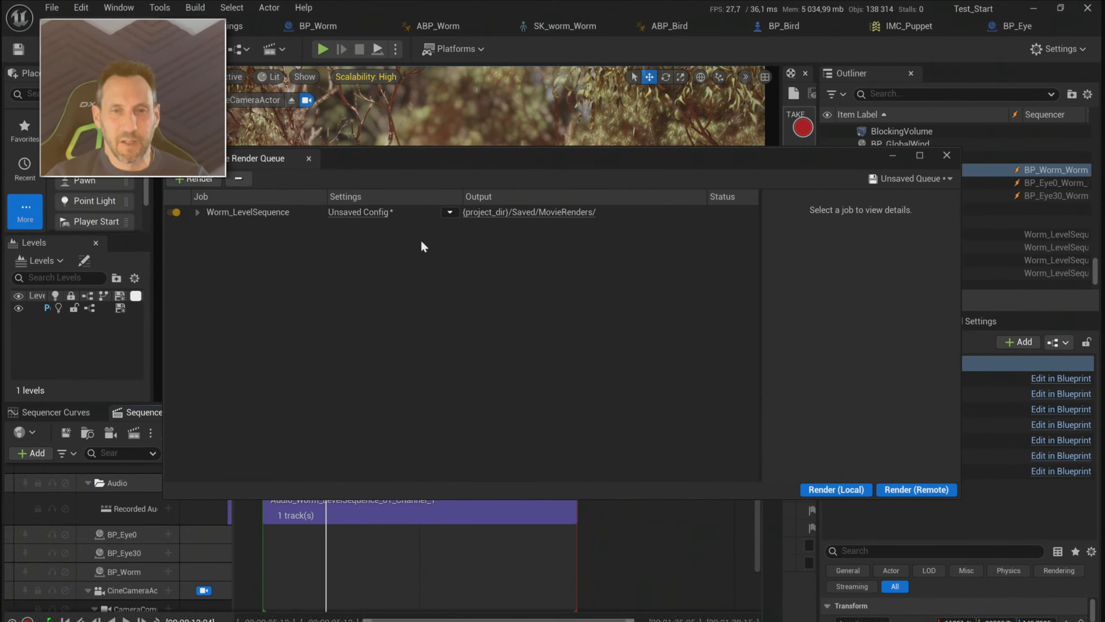
{"action": "left_click", "coordinate": [449, 213]}
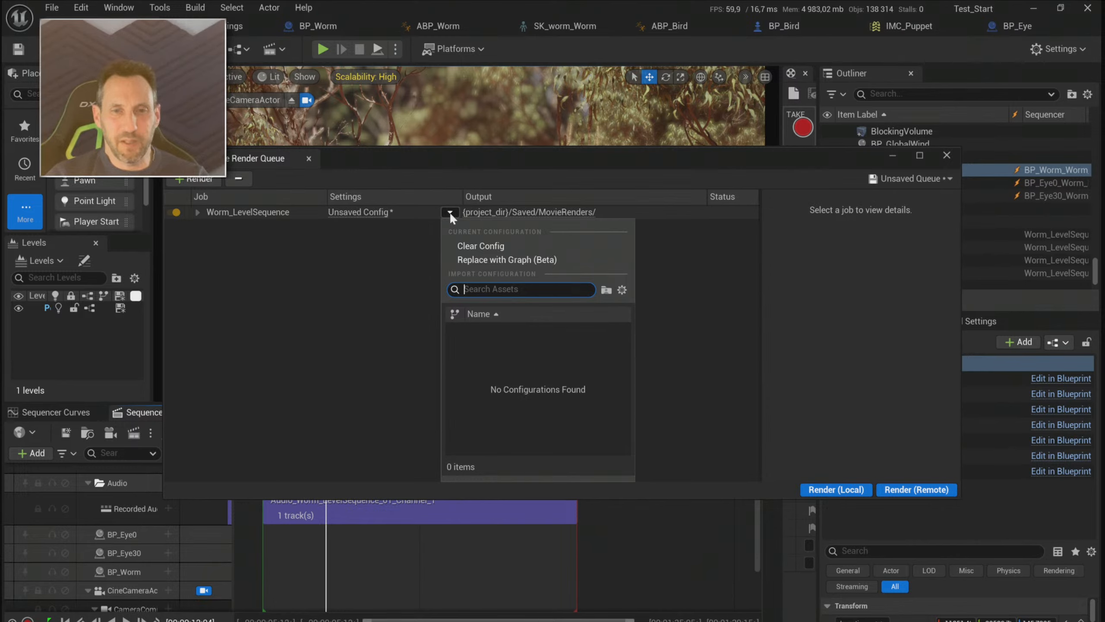
{"action": "left_click", "coordinate": [448, 212]}
{"action": "left_click", "coordinate": [356, 211]}
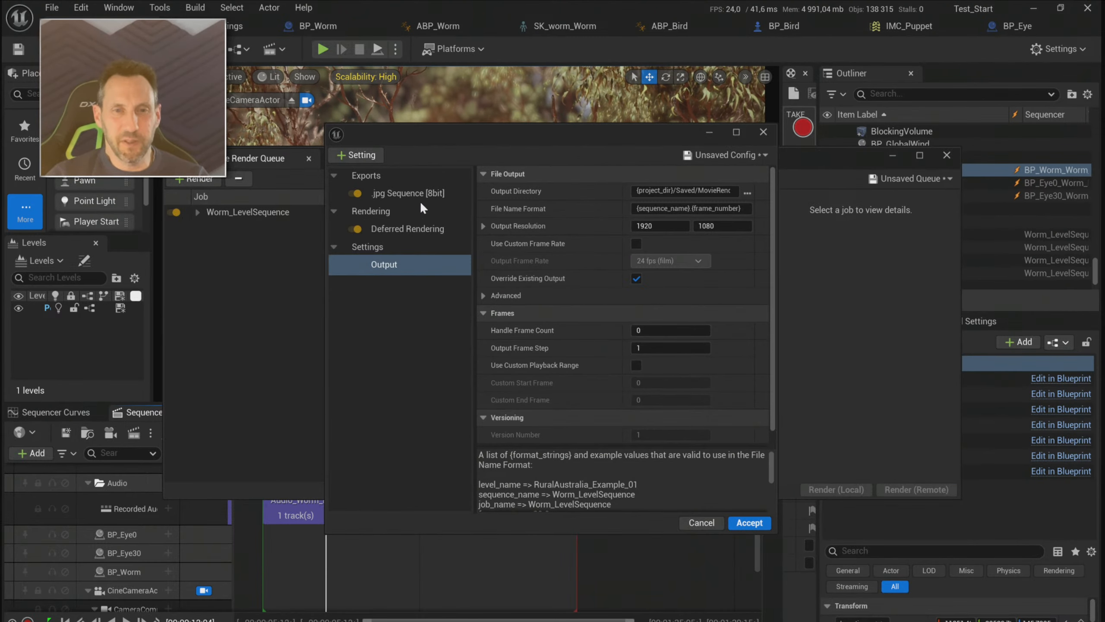
- Replace the .jpg Sequence [8bit] export with .exr Sequence [16bit], keeping the JPG entry disabled, and add the DLSS/DLAA setting
{"action": "left_click", "coordinate": [376, 154]}
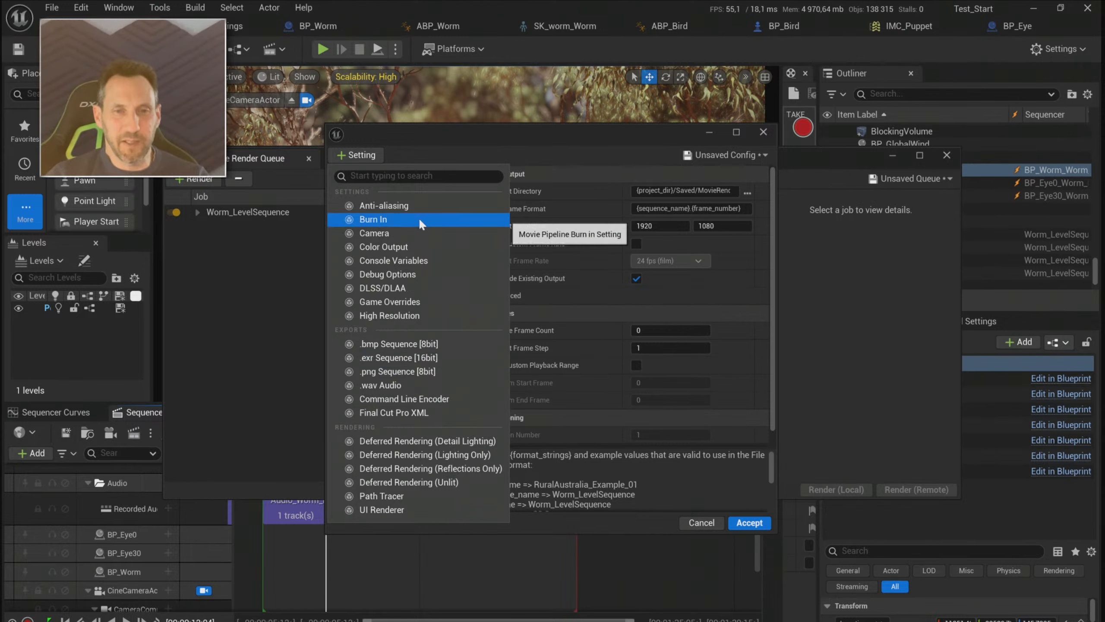
{"action": "left_click", "coordinate": [404, 357]}
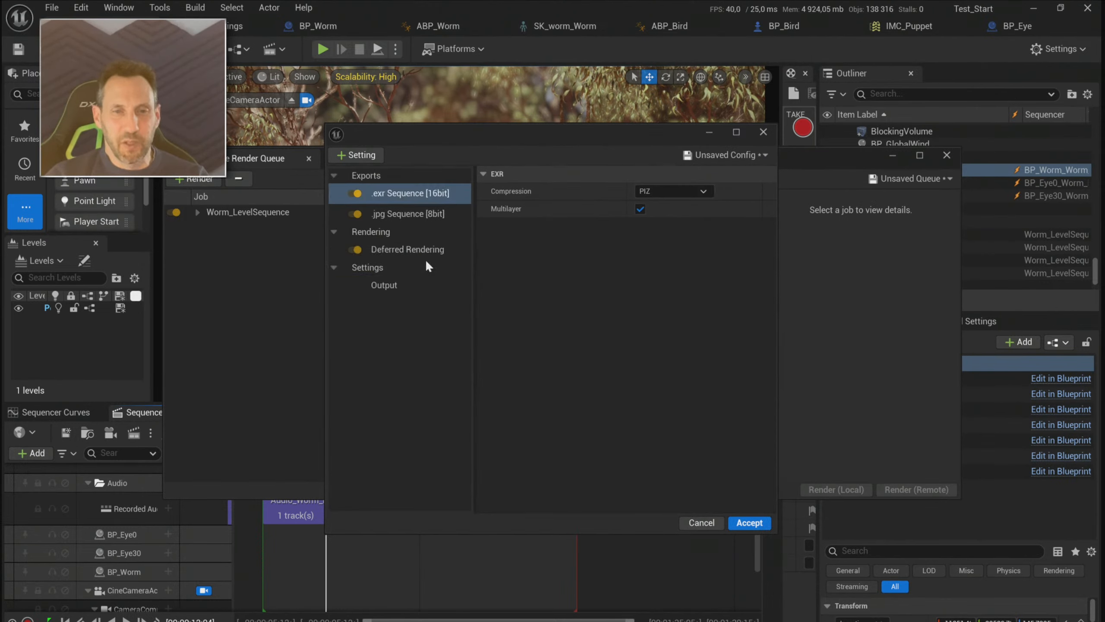
{"action": "left_click", "coordinate": [383, 214]}
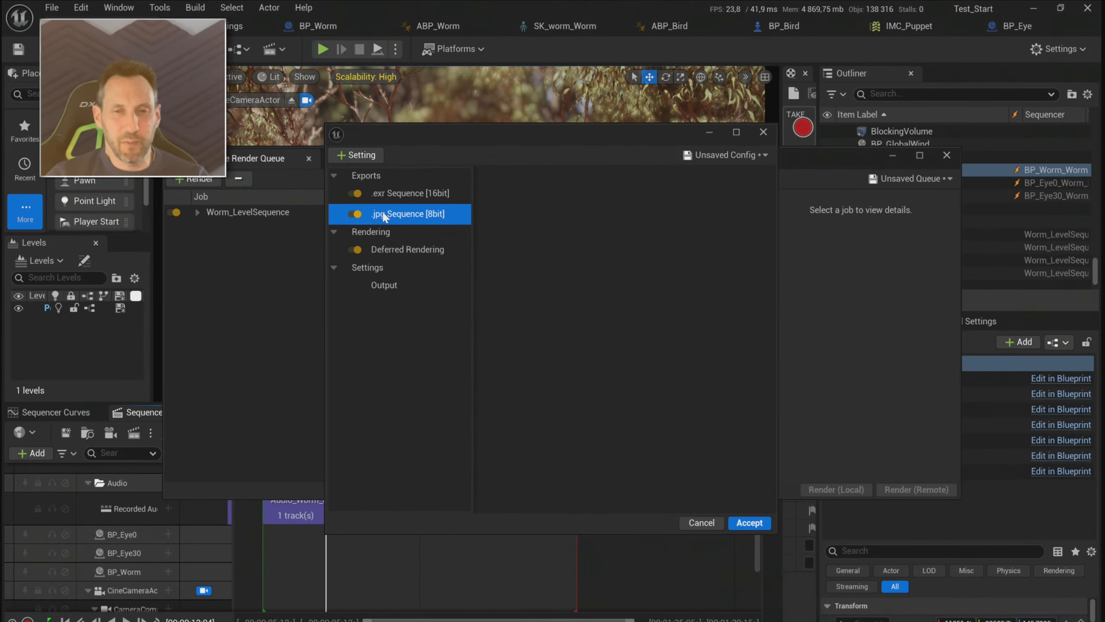
{"action": "left_click", "coordinate": [355, 212]}
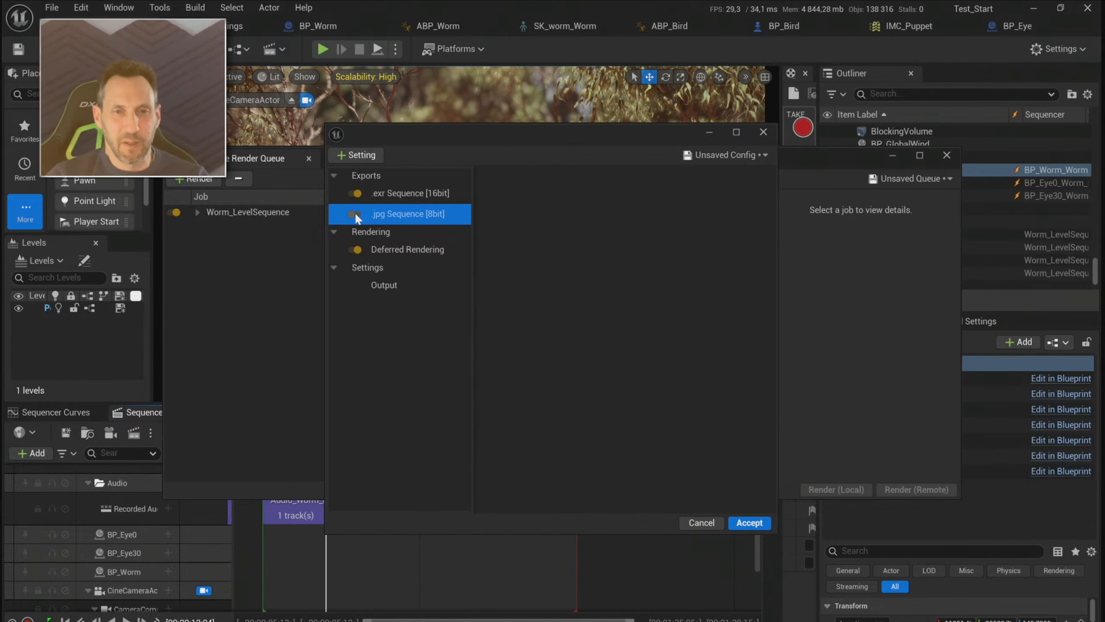
{"action": "left_click", "coordinate": [365, 156]}
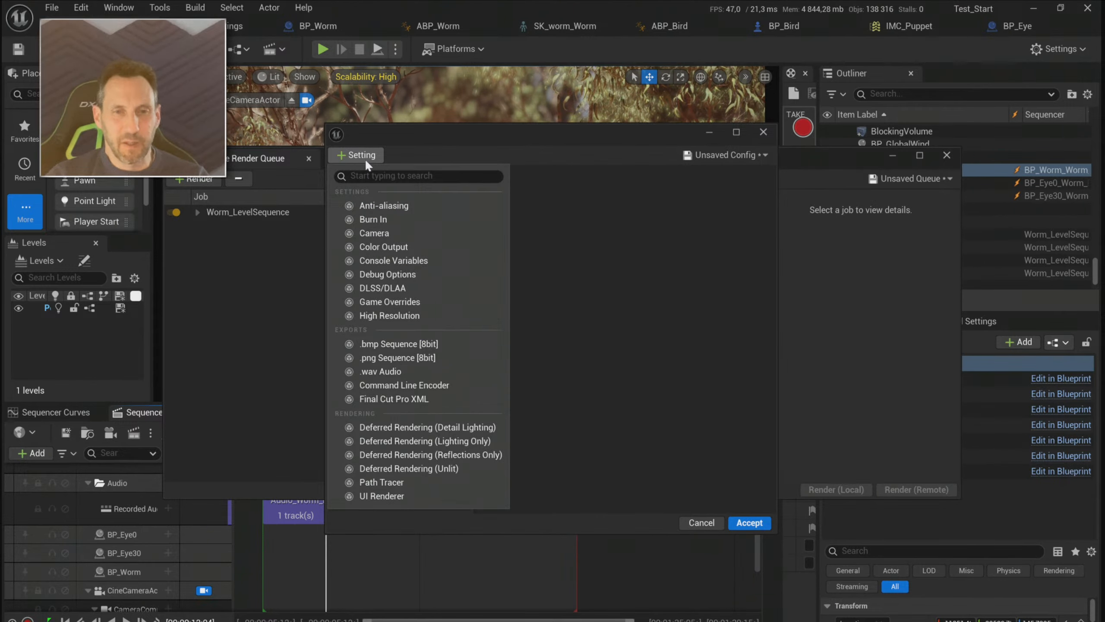
{"action": "left_click", "coordinate": [394, 289]}
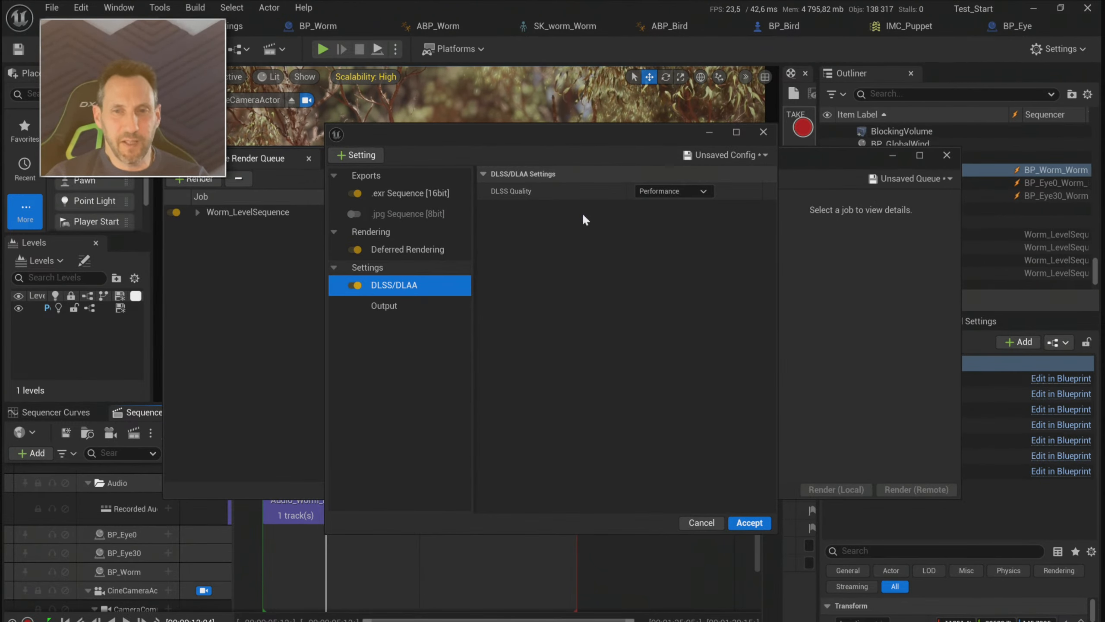
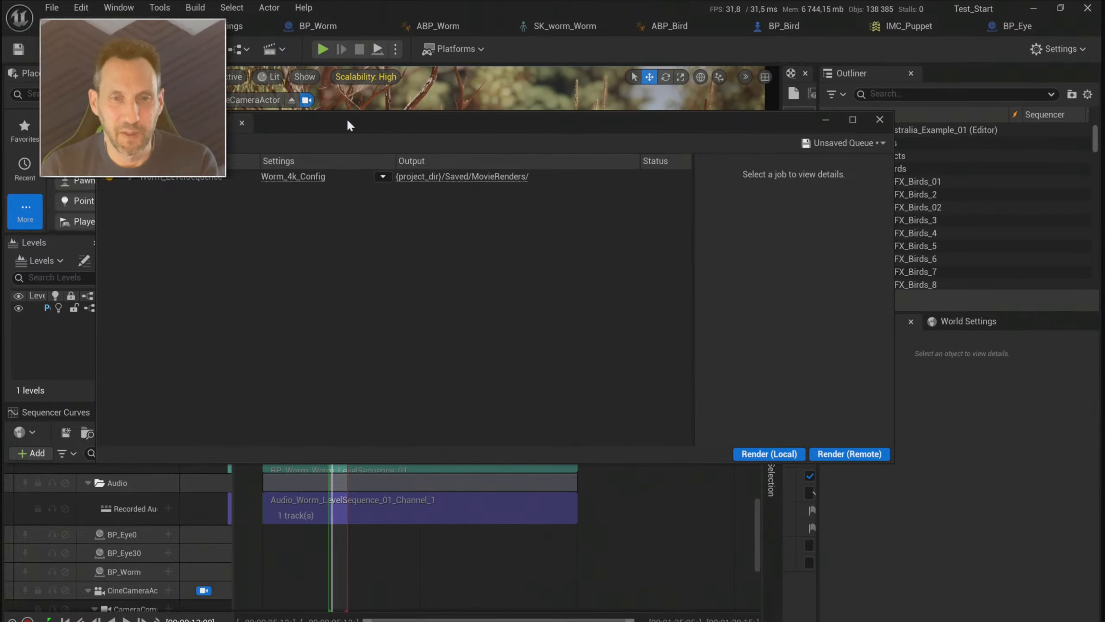
- Move the Movie Render Queue window off the viewport and timeline and close it
{"action": "left_click_drag", "start_coordinate": [348, 125], "coordinate": [287, 562]}
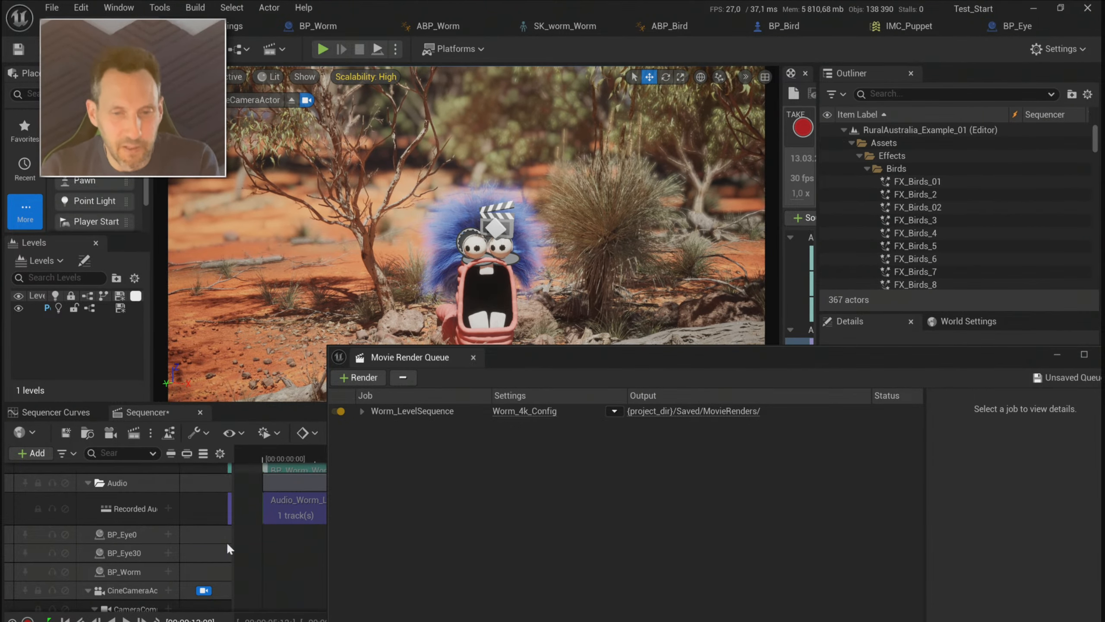
{"action": "left_click_drag", "start_coordinate": [680, 358], "coordinate": [541, 617]}
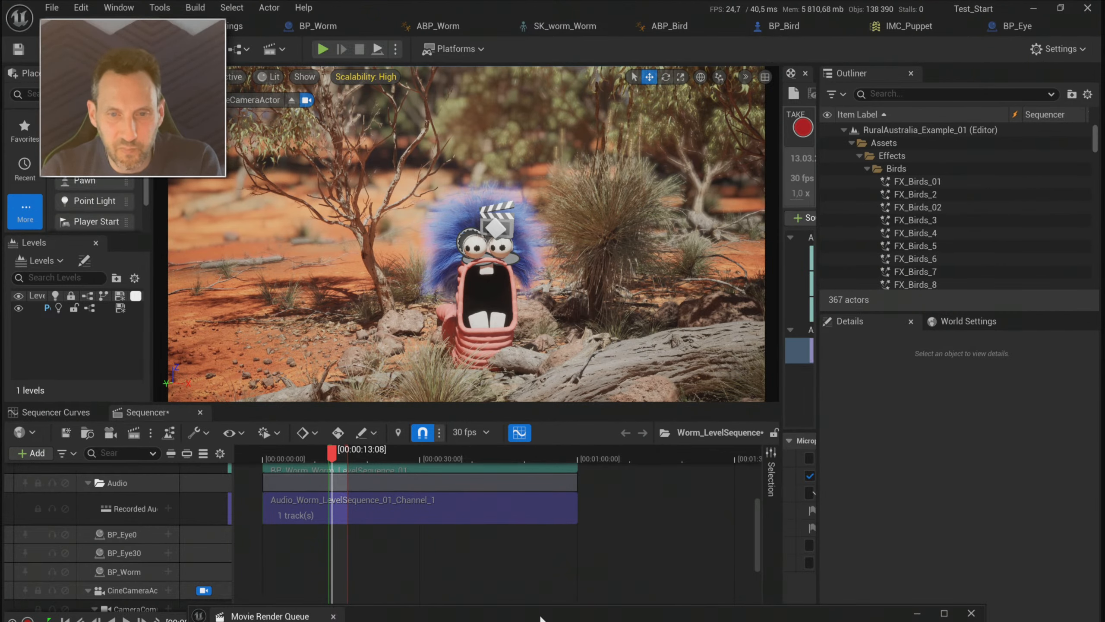
{"action": "left_click_drag", "start_coordinate": [541, 617], "coordinate": [618, 122]}
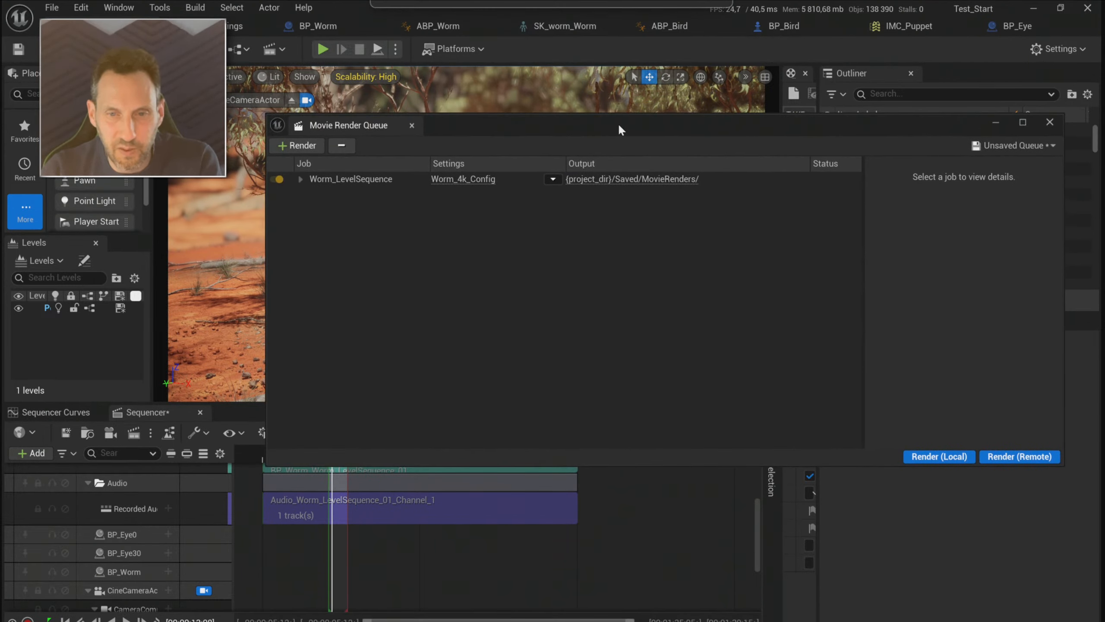
{"action": "left_click", "coordinate": [1046, 121]}
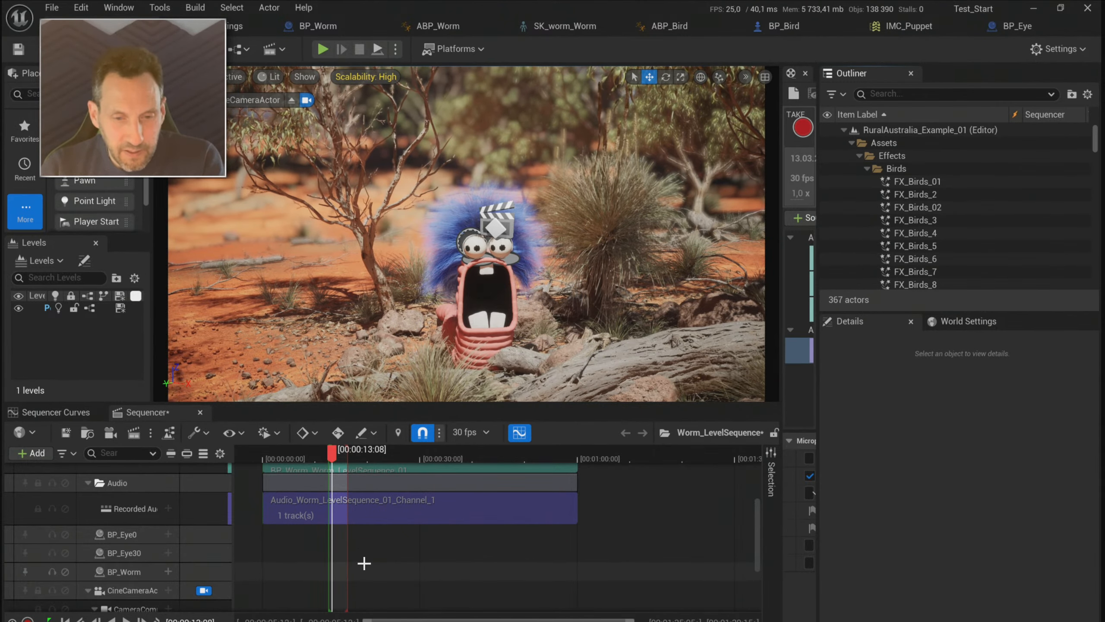
- Examine the Worm_LevelSequence tracks, from the camera cuts, recorded eye and worm actors and audio to the CineCameraActor properties
{"action": "scroll", "coordinate": [365, 563], "scroll_direction": "up", "scroll_amount": 3}
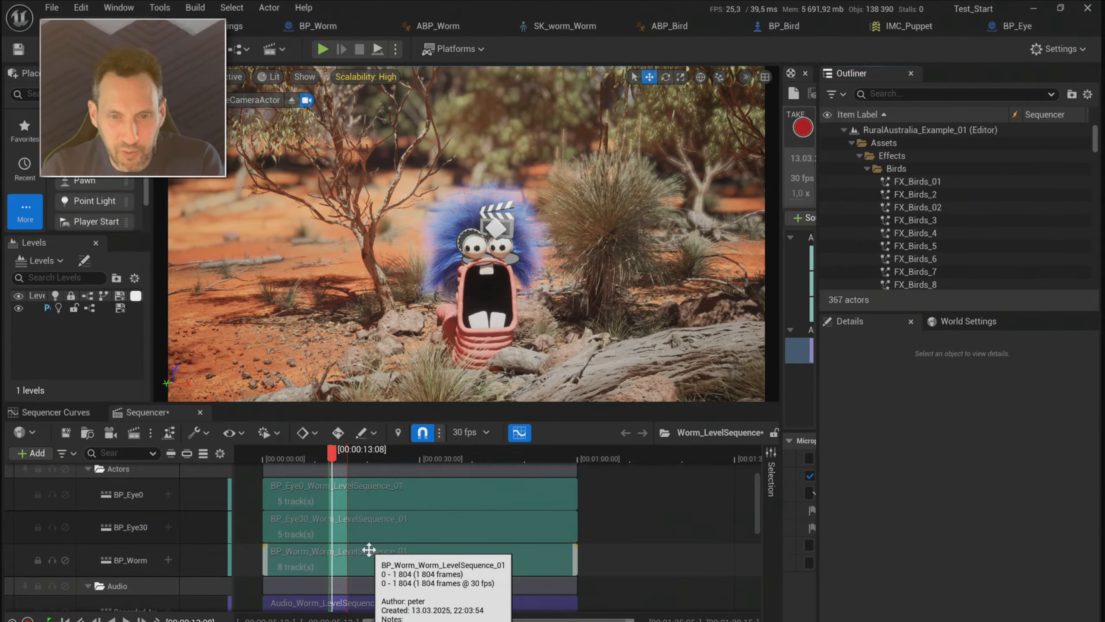
{"action": "scroll", "coordinate": [192, 547], "scroll_direction": "down", "scroll_amount": 5}
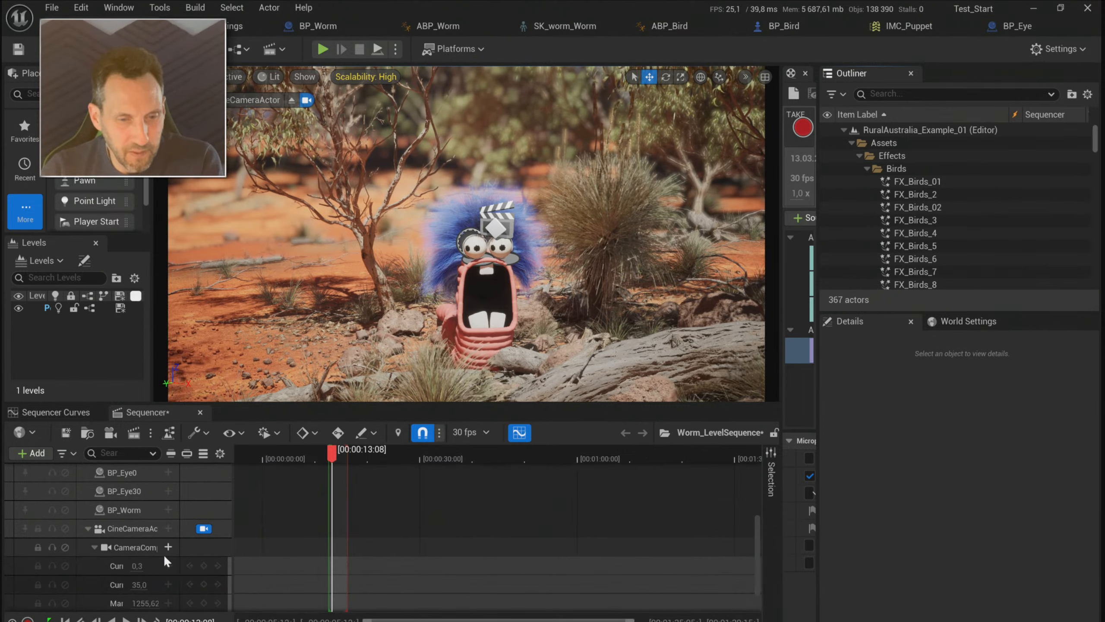
{"action": "scroll", "coordinate": [156, 566], "scroll_direction": "down", "scroll_amount": 1}
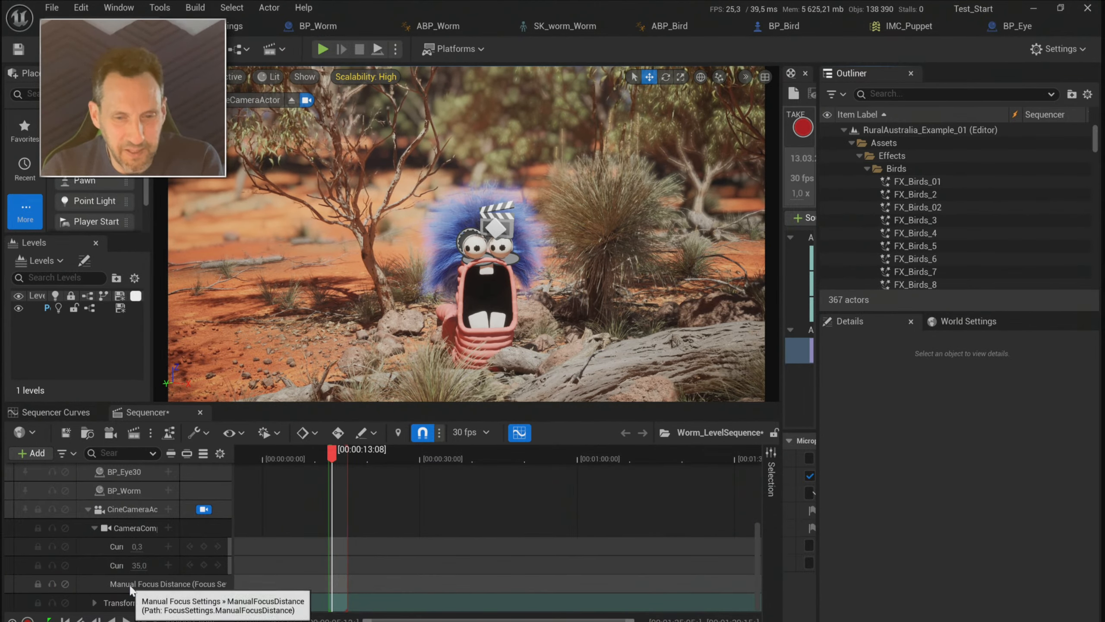
{"action": "scroll", "coordinate": [129, 584], "scroll_direction": "up", "scroll_amount": 7}
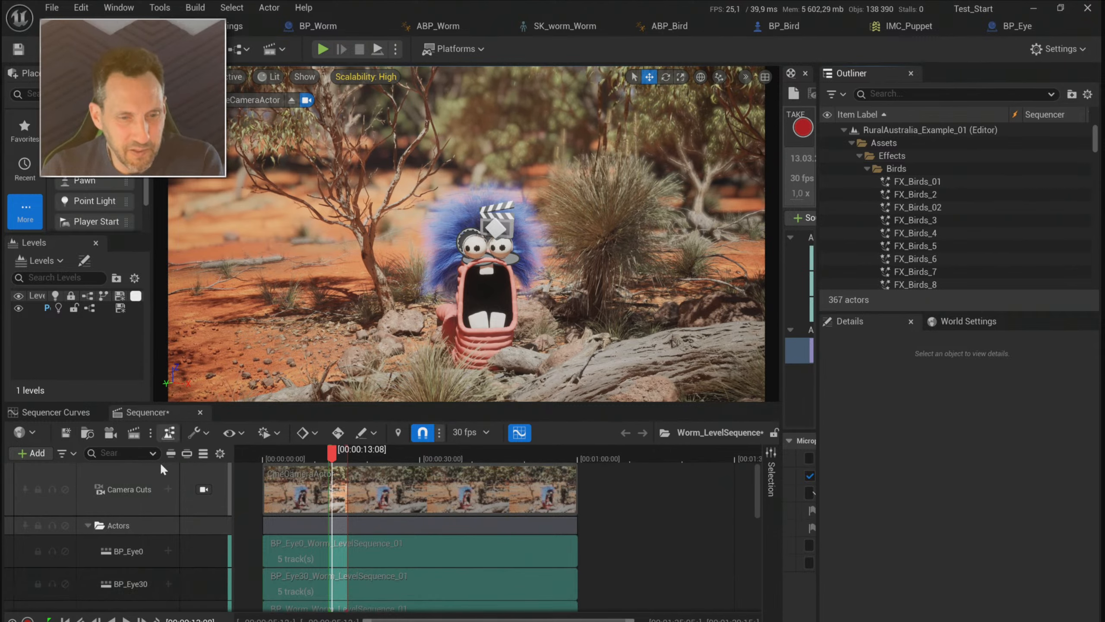
{"action": "scroll", "coordinate": [138, 531], "scroll_direction": "down", "scroll_amount": 4}
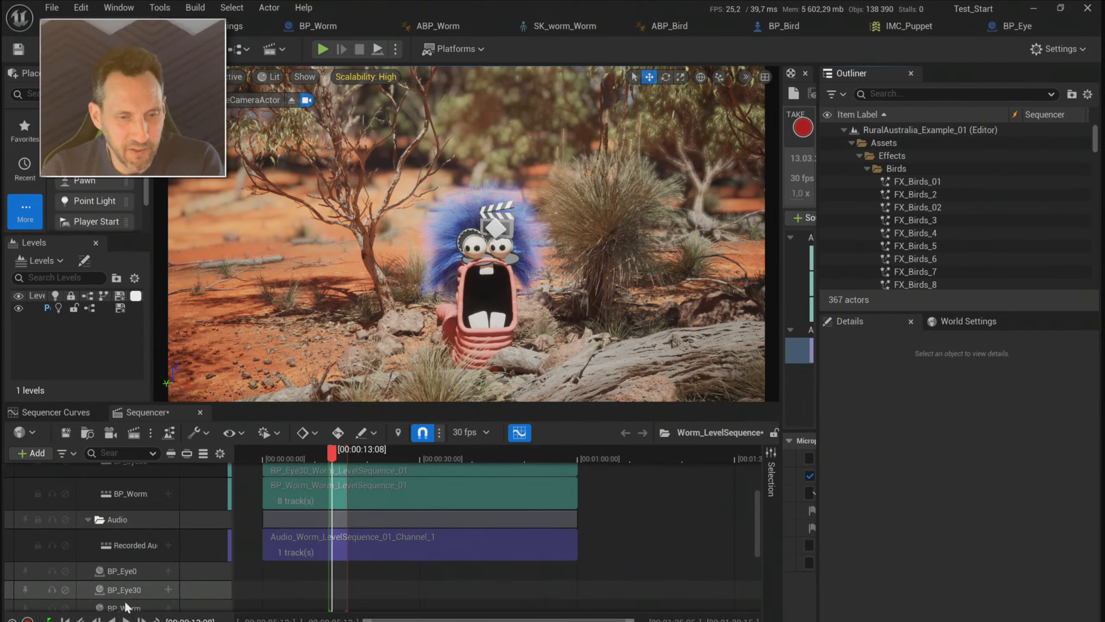
{"action": "scroll", "coordinate": [124, 601], "scroll_direction": "down", "scroll_amount": 2}
{"action": "scroll", "coordinate": [123, 588], "scroll_direction": "up", "scroll_amount": 6}
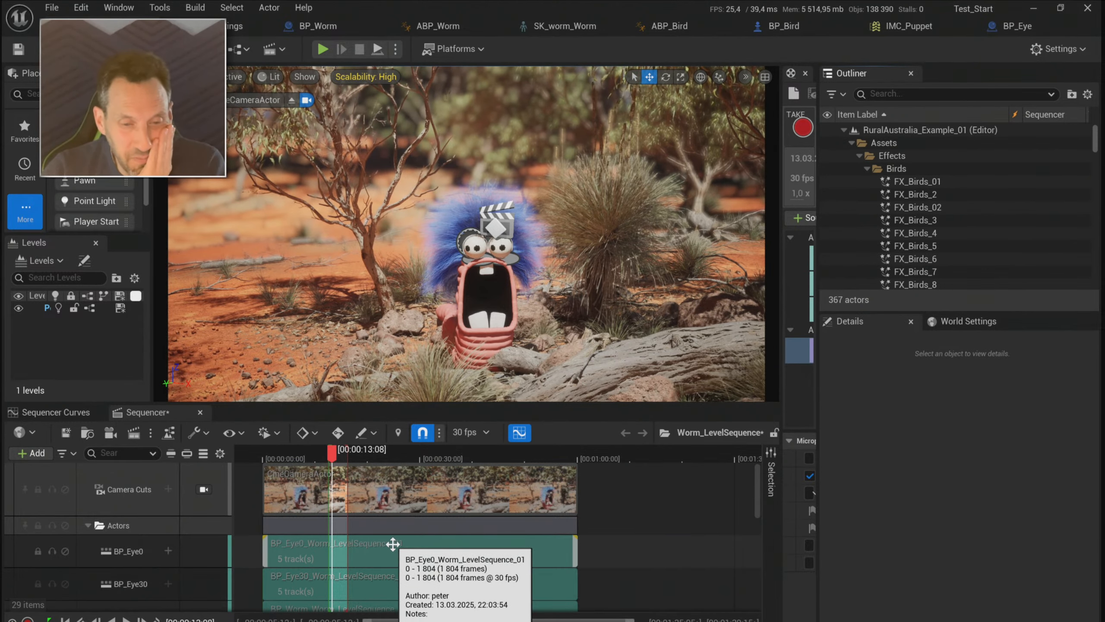
{"action": "scroll", "coordinate": [390, 540], "scroll_direction": "down", "scroll_amount": 3}
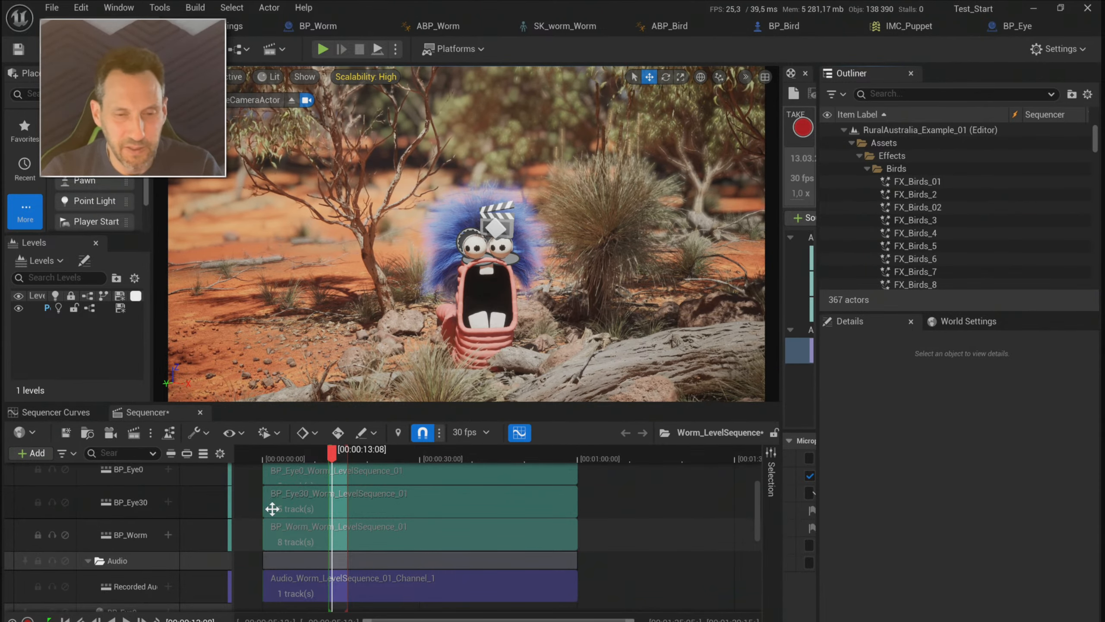
{"action": "scroll", "coordinate": [157, 544], "scroll_direction": "up", "scroll_amount": 3}
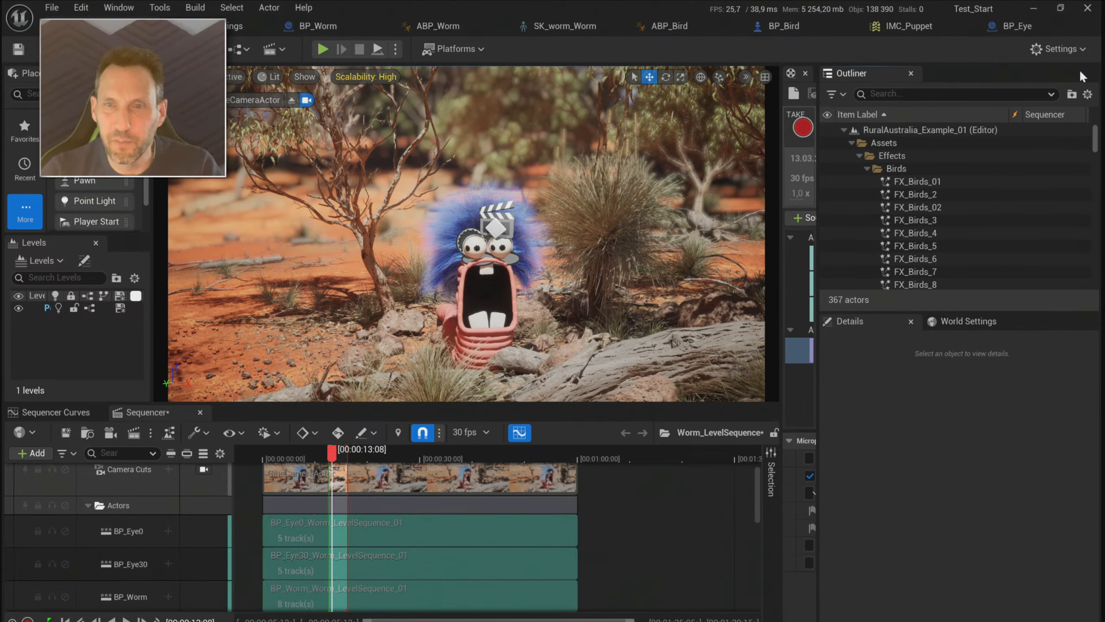
- Try to turn off the Visible property of the BP_Eye_Right and BP_Eye_Left components in the BP_Worm blueprint
{"action": "left_click", "coordinate": [336, 26]}
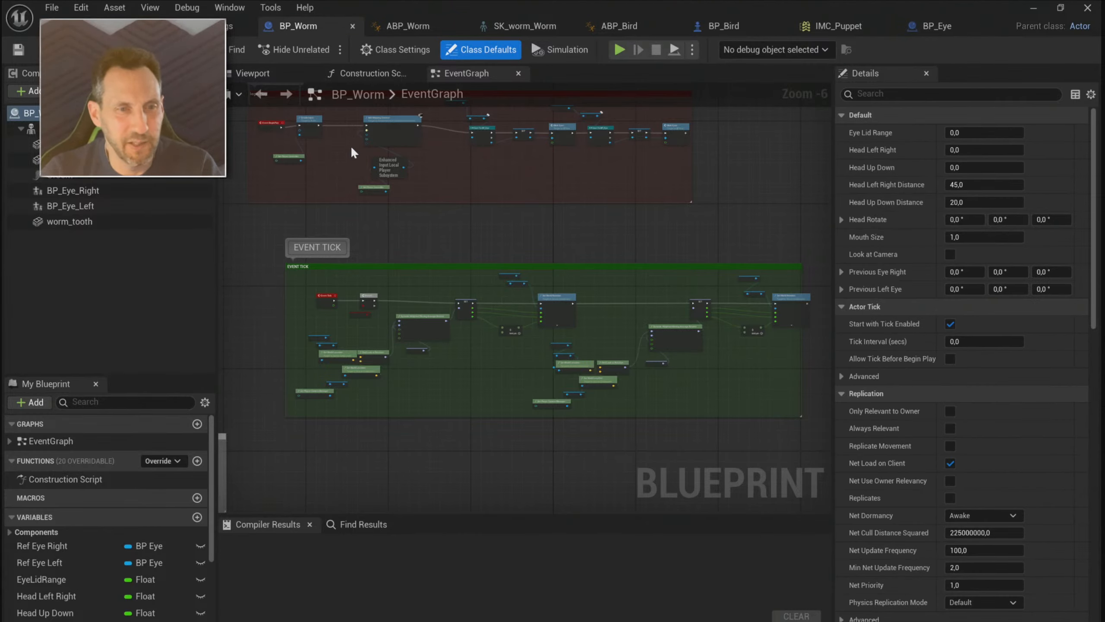
{"action": "left_click", "coordinate": [104, 191]}
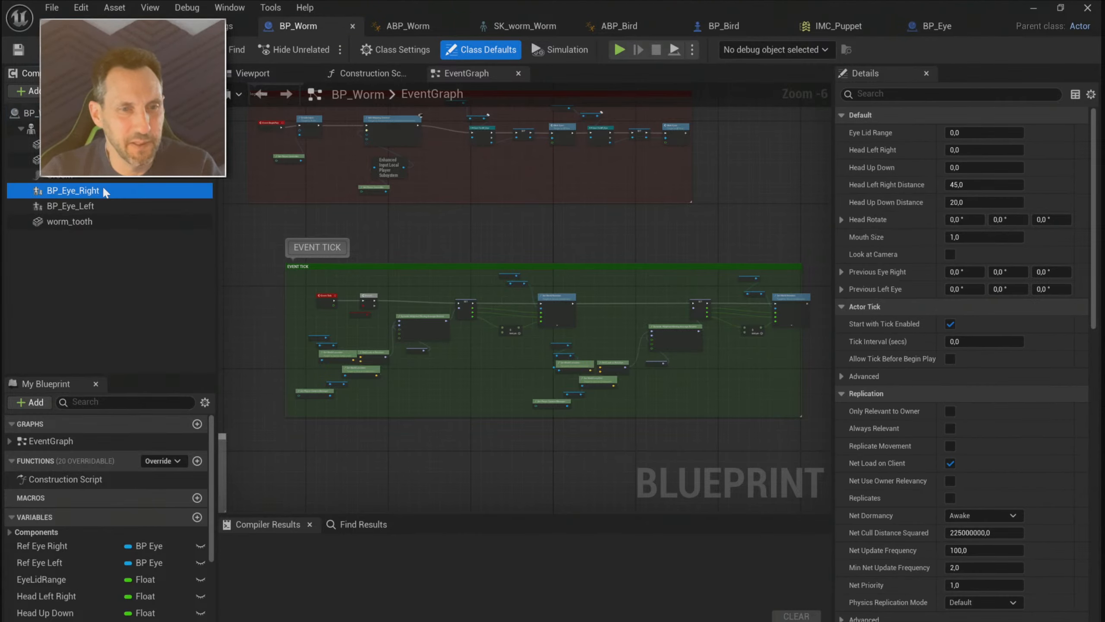
{"action": "left_click", "coordinate": [1011, 93]}
{"action": "type", "text": "visi"}
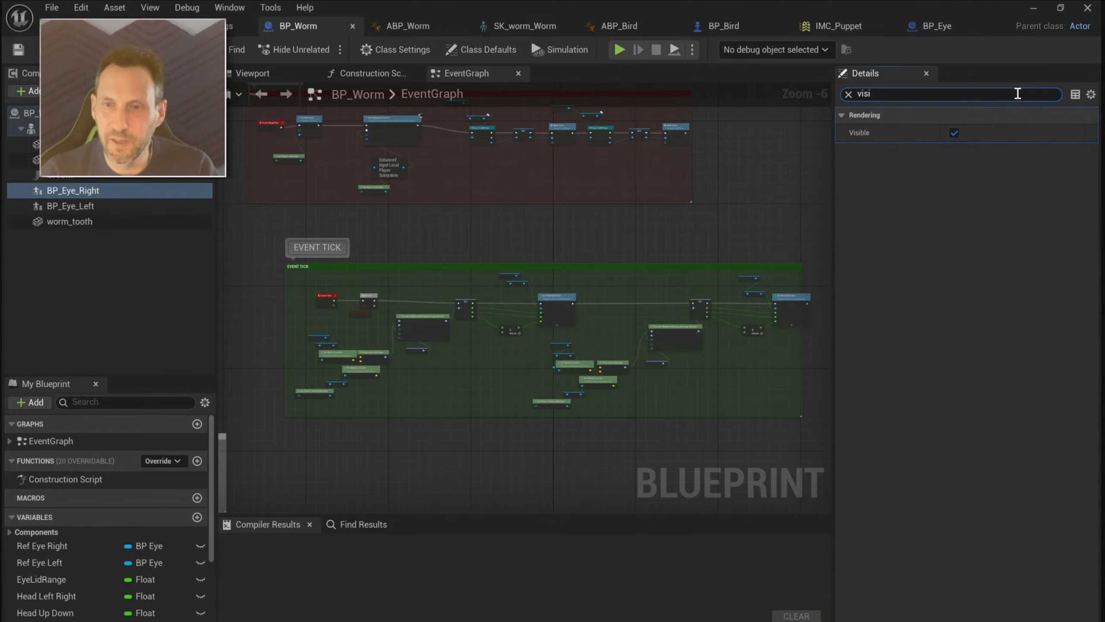
{"action": "left_click", "coordinate": [952, 132]}
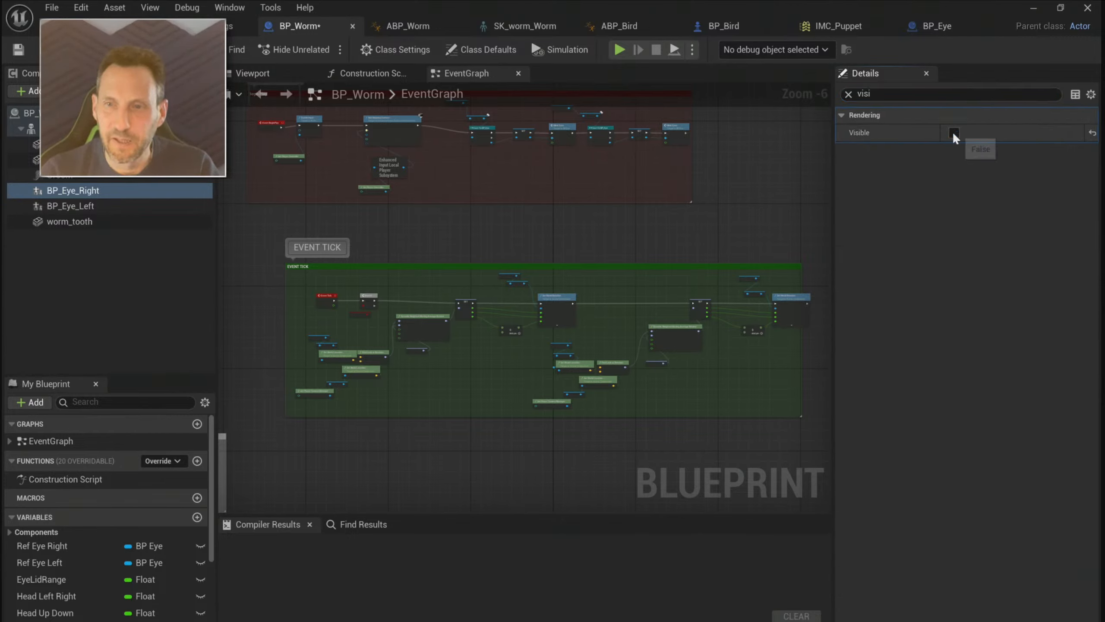
{"action": "left_click", "coordinate": [88, 209]}
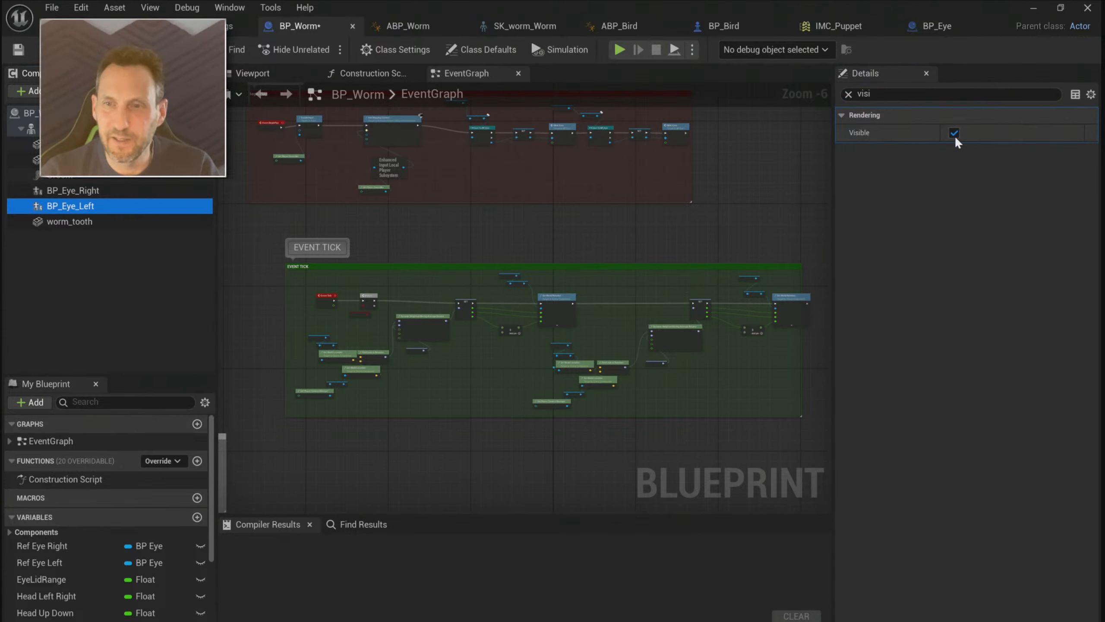
{"action": "left_click", "coordinate": [954, 132]}
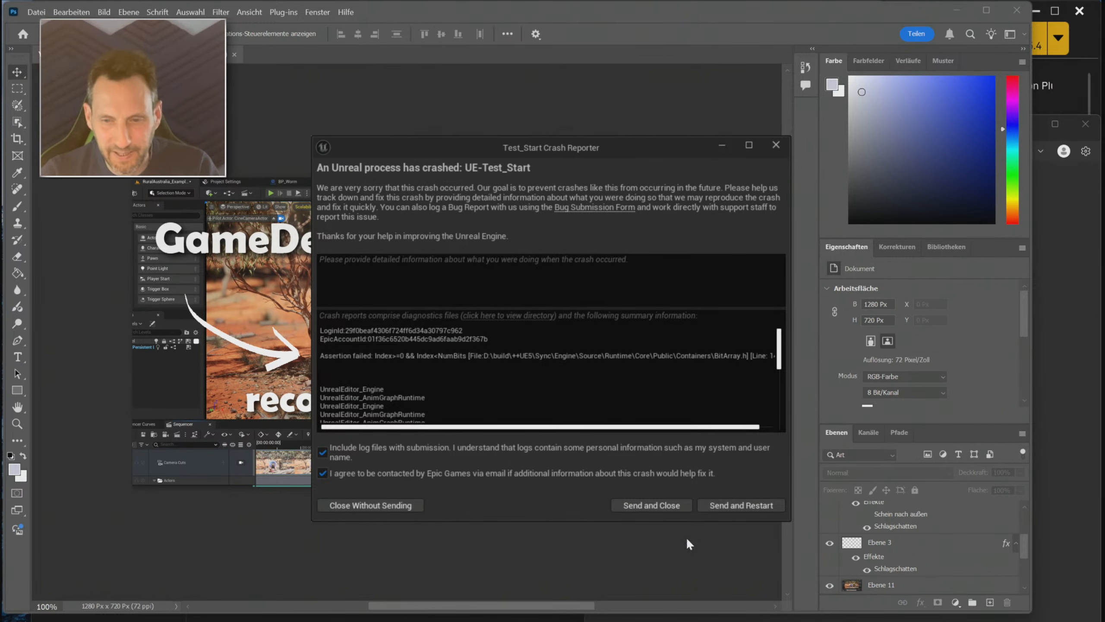
- Send the crash report, restart the Test_Start project and skip restoring the auto-saved packages
{"action": "left_click", "coordinate": [721, 507]}
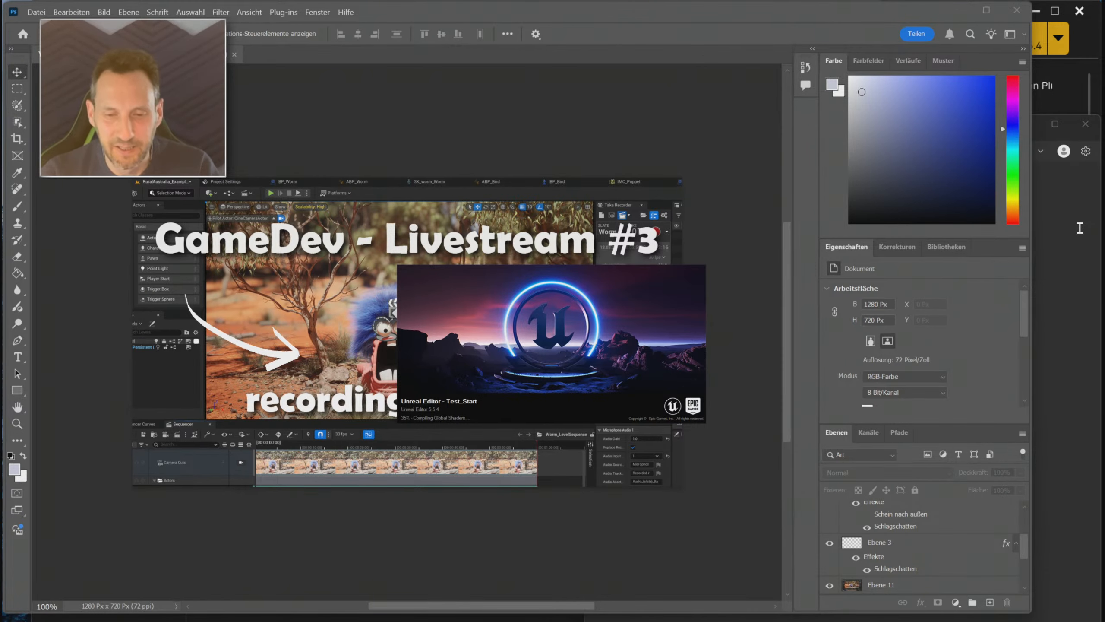
{"action": "key", "text": "alt+Tab"}
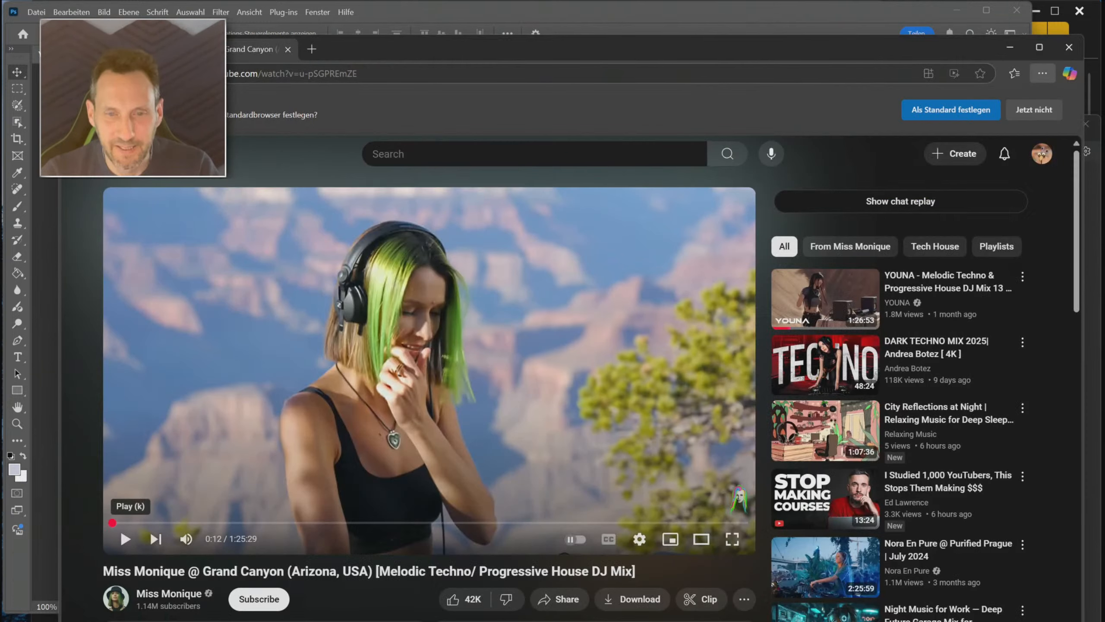
{"action": "left_click", "coordinate": [1011, 49]}
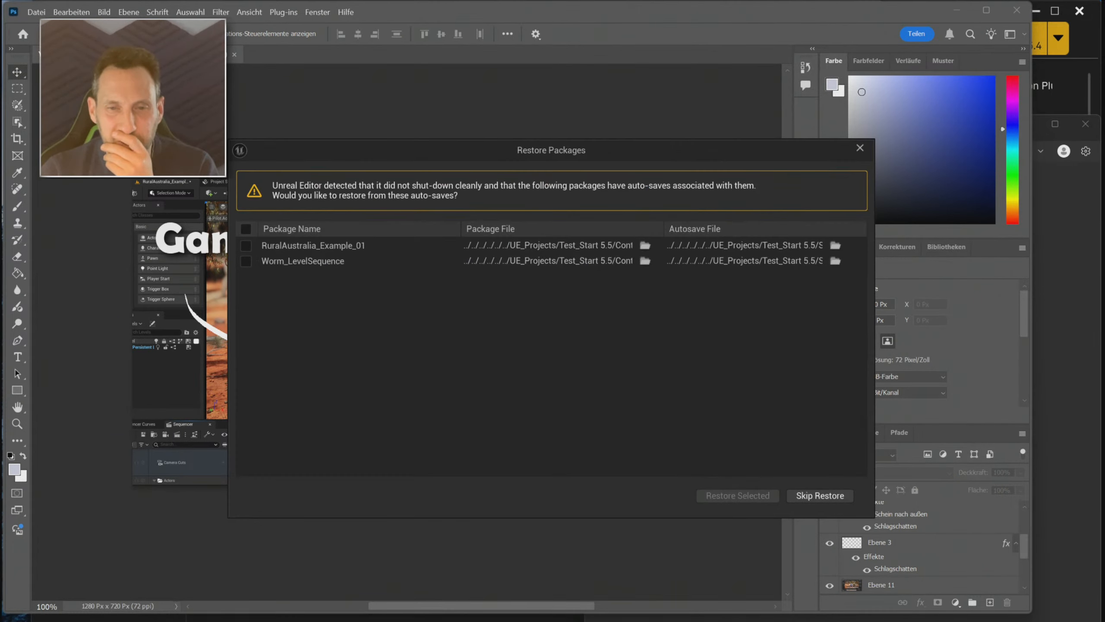
{"action": "left_click", "coordinate": [820, 495]}
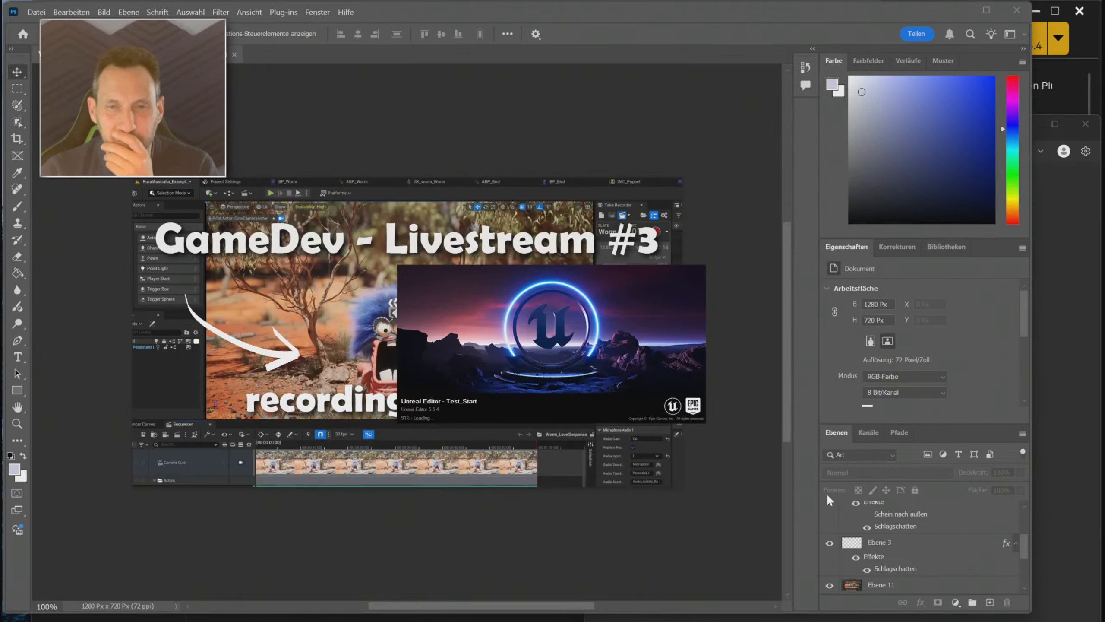
- Minimize the Photoshop window to return to the Unreal Editor
{"action": "left_click", "coordinate": [617, 446]}
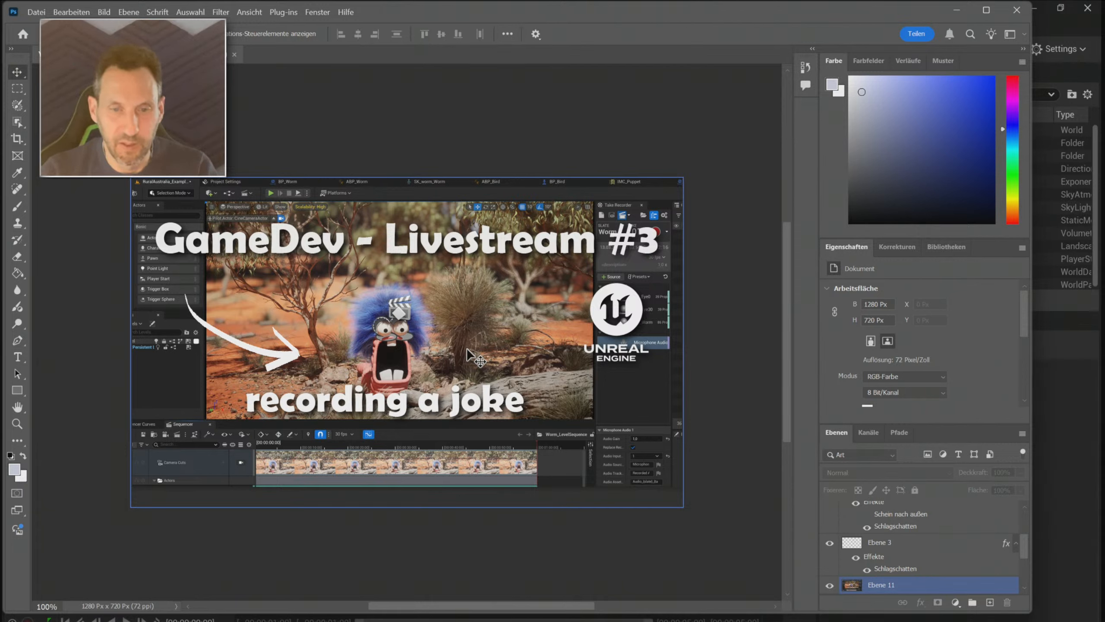
{"action": "left_click", "coordinate": [616, 148]}
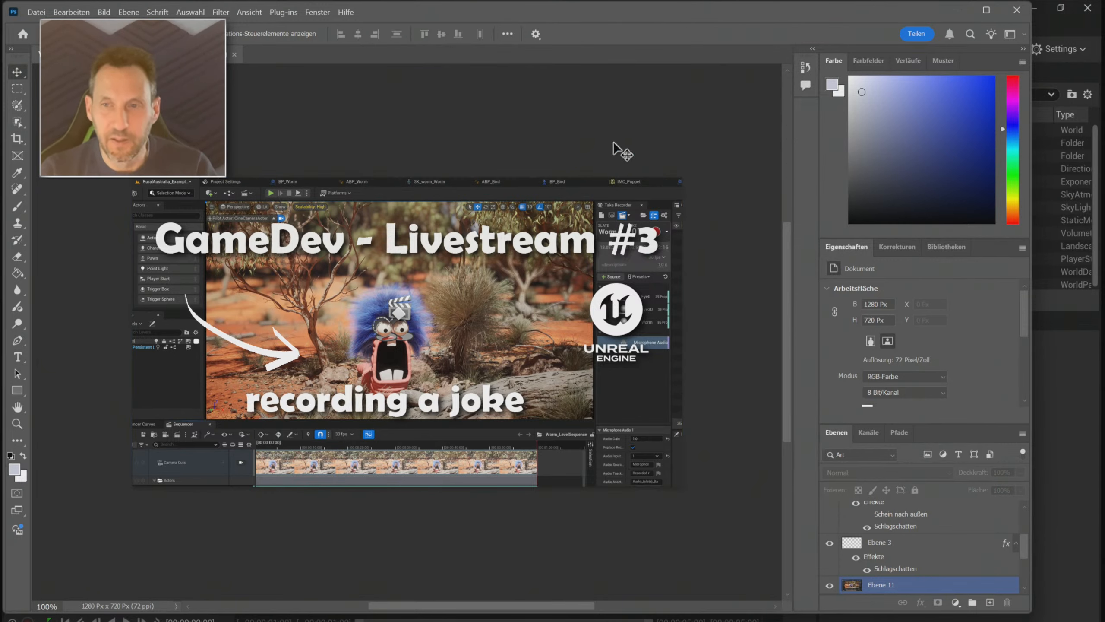
{"action": "left_click", "coordinate": [955, 10]}
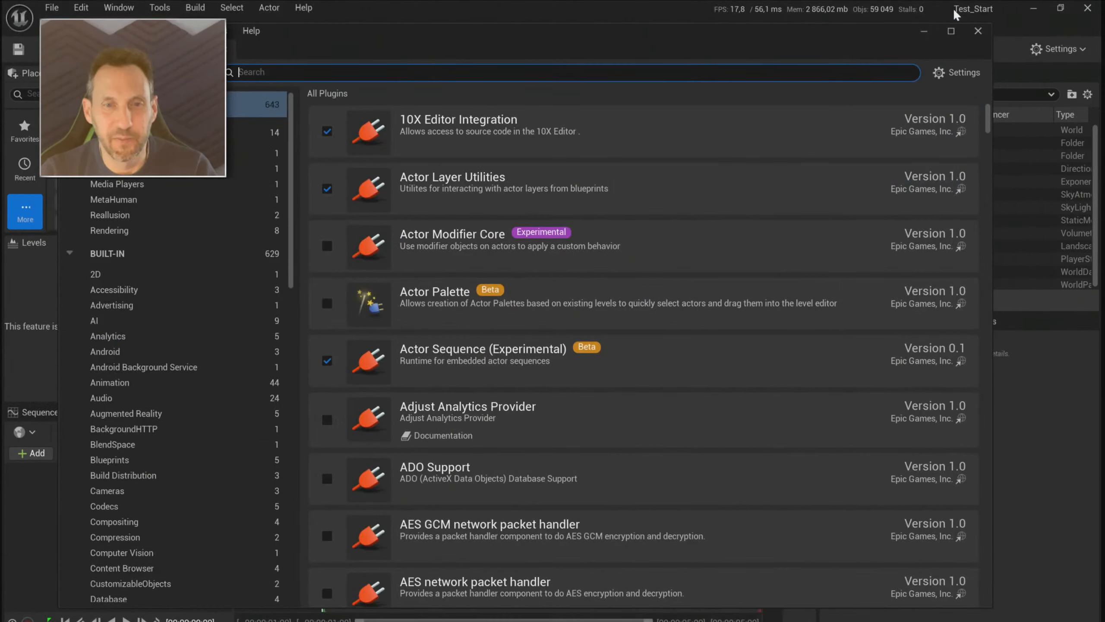
- Close the plugins window and open the RuralAustralia_Example_01 level from the RuralAustralia Maps folder
{"action": "left_click", "coordinate": [978, 32]}
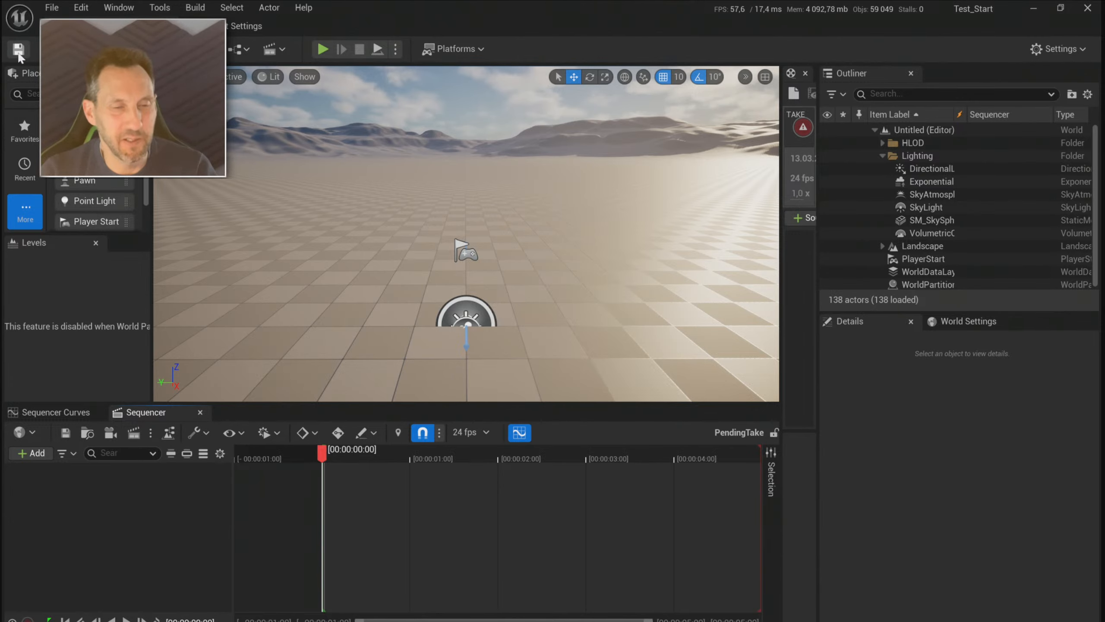
{"action": "key", "text": "ctrl+space"}
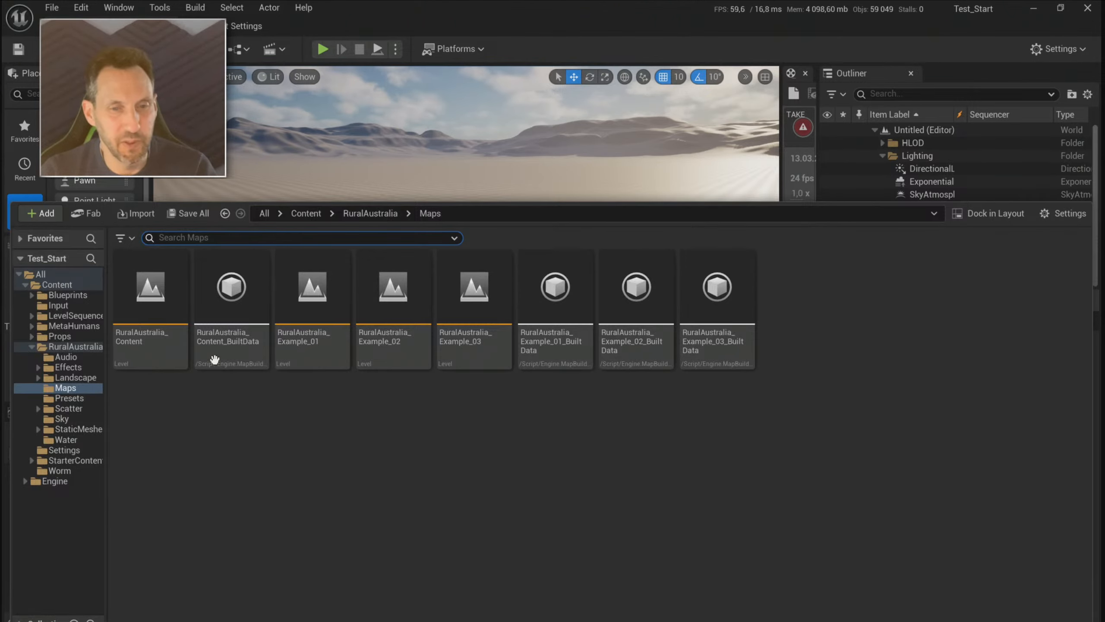
{"action": "double_click", "coordinate": [312, 300]}
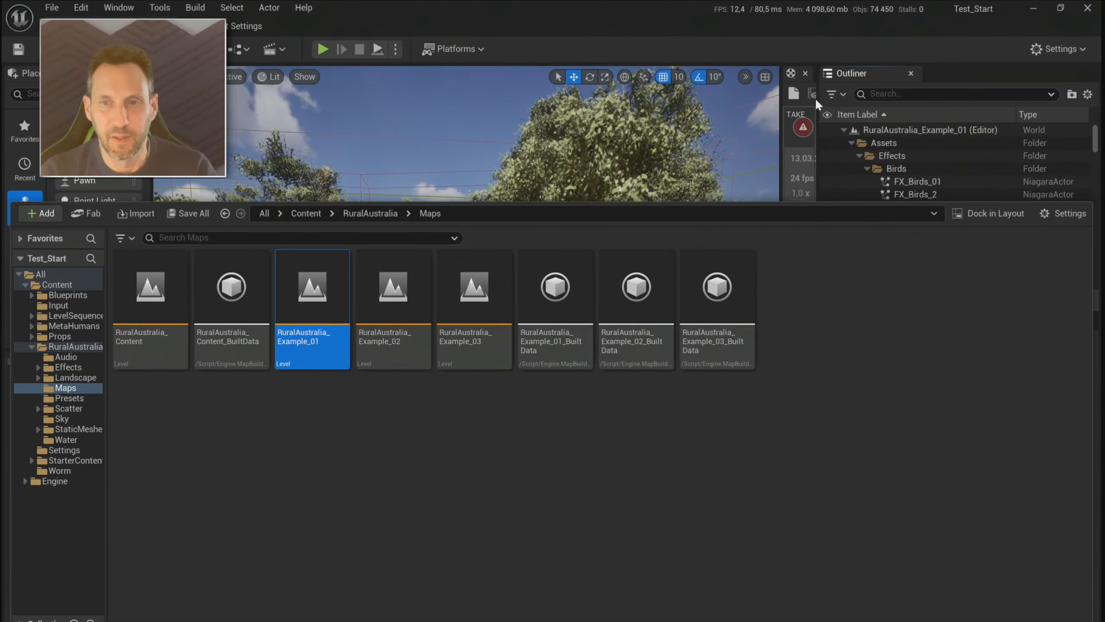
- Close the Take Recorder and widen the Outliner and Details area
{"action": "left_click_drag", "start_coordinate": [818, 96], "coordinate": [943, 96]}
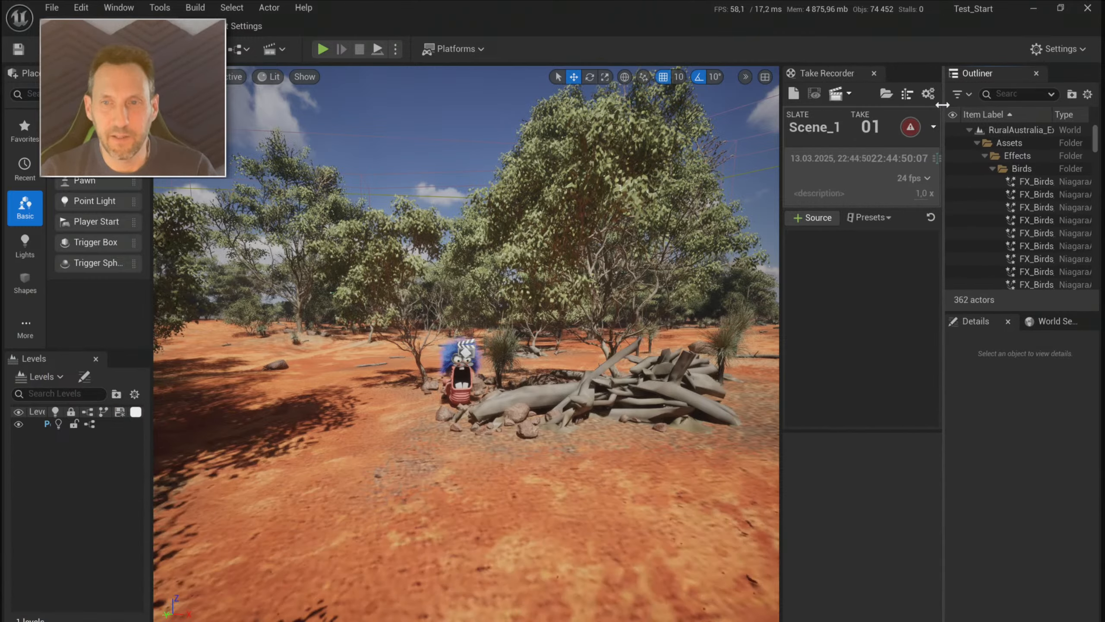
{"action": "left_click", "coordinate": [874, 73]}
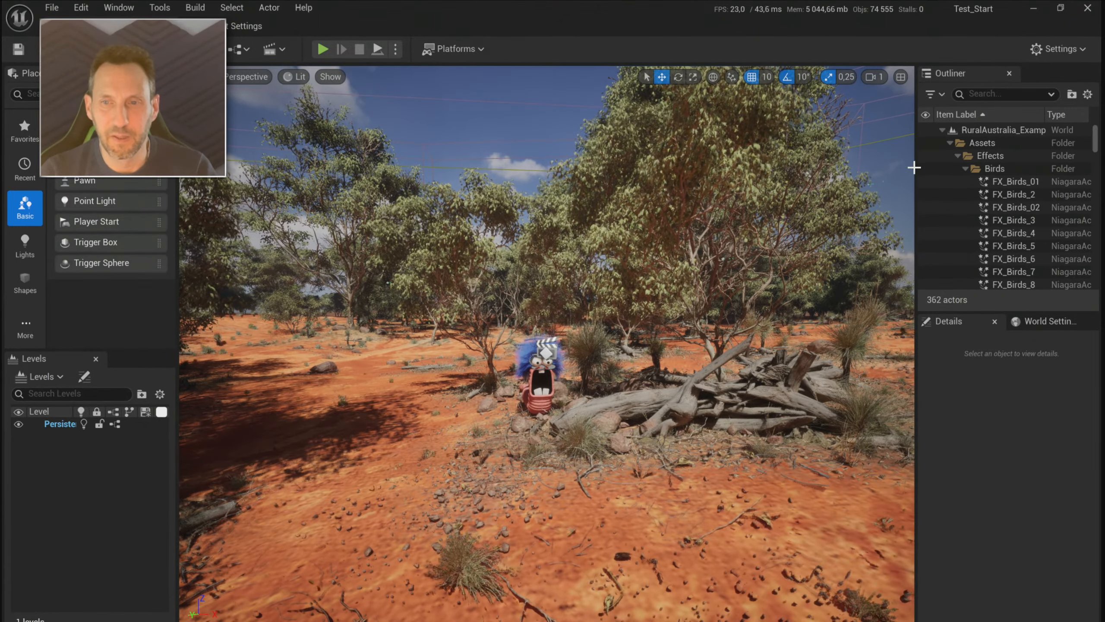
{"action": "left_click_drag", "start_coordinate": [916, 167], "coordinate": [772, 173]}
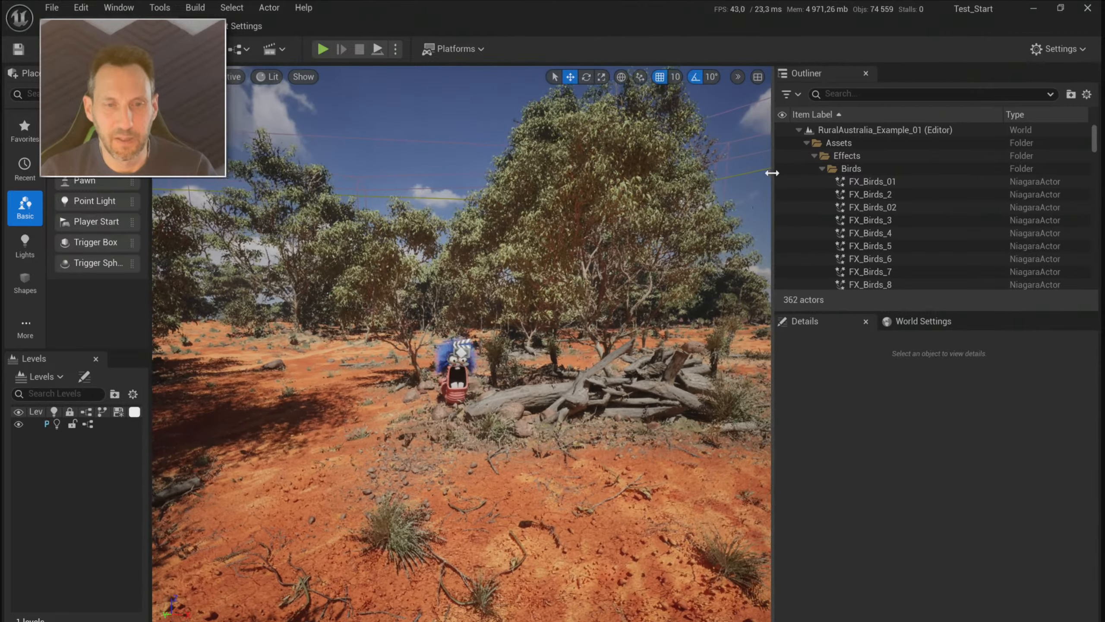
- Collapse the Birds, Leaves, Props, Ridges and Splines folders in the Outliner
{"action": "left_click", "coordinate": [820, 168]}
{"action": "left_click", "coordinate": [820, 182]}
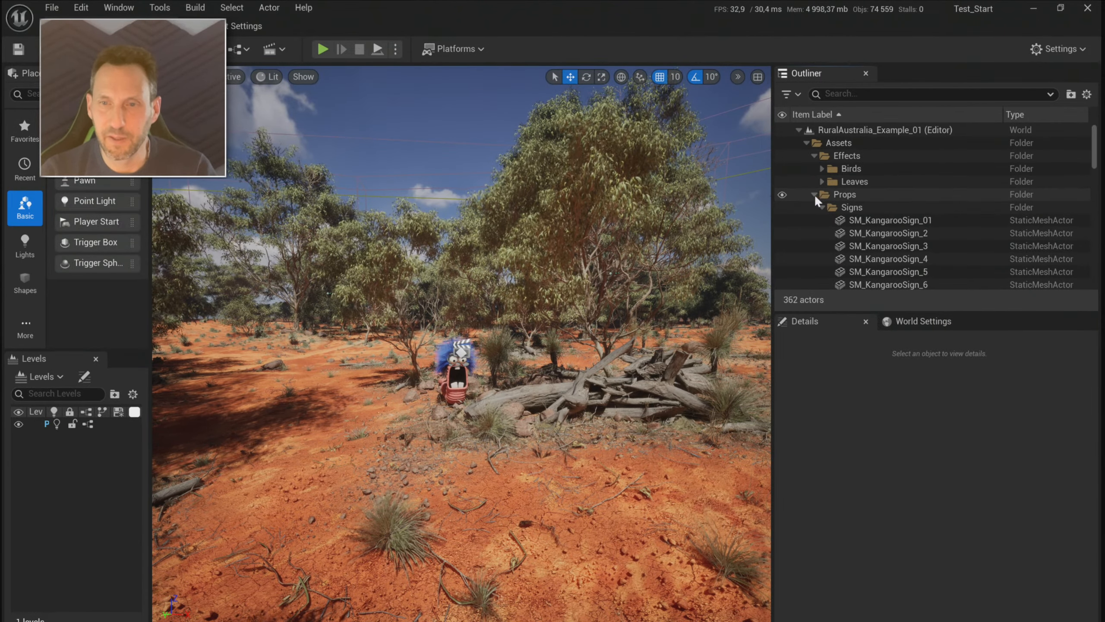
{"action": "left_click", "coordinate": [813, 193]}
{"action": "left_click", "coordinate": [814, 194]}
{"action": "left_click", "coordinate": [815, 206]}
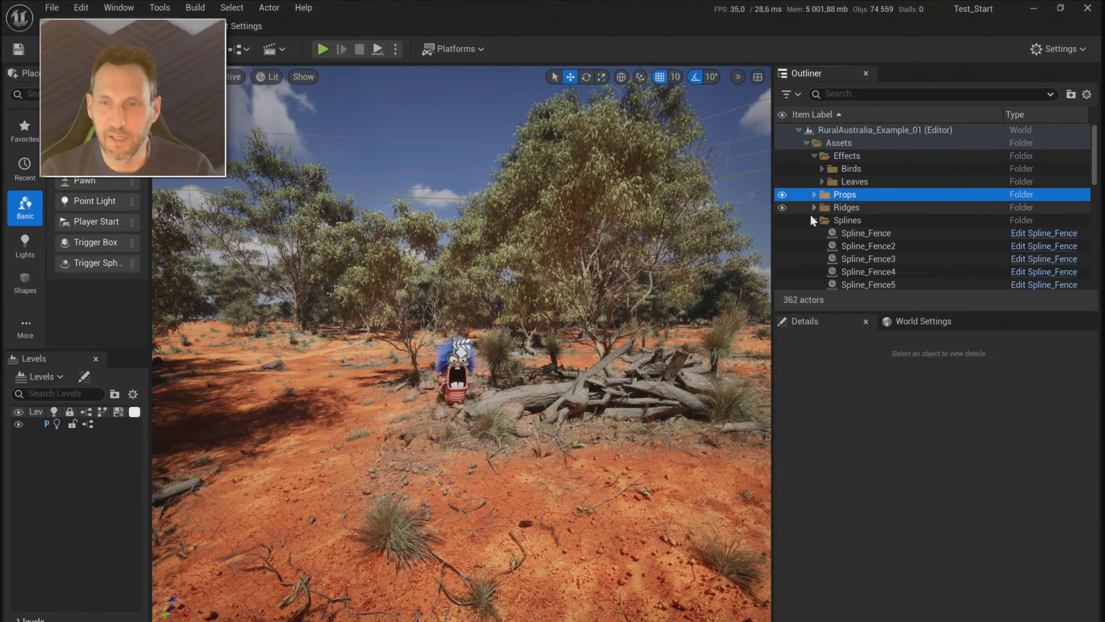
{"action": "left_click", "coordinate": [814, 219]}
- Find the Worm_LevelSequence actor in the level and open its level sequence
{"action": "scroll", "coordinate": [830, 229], "scroll_direction": "down", "scroll_amount": 5}
{"action": "scroll", "coordinate": [830, 237], "scroll_direction": "down", "scroll_amount": 3}
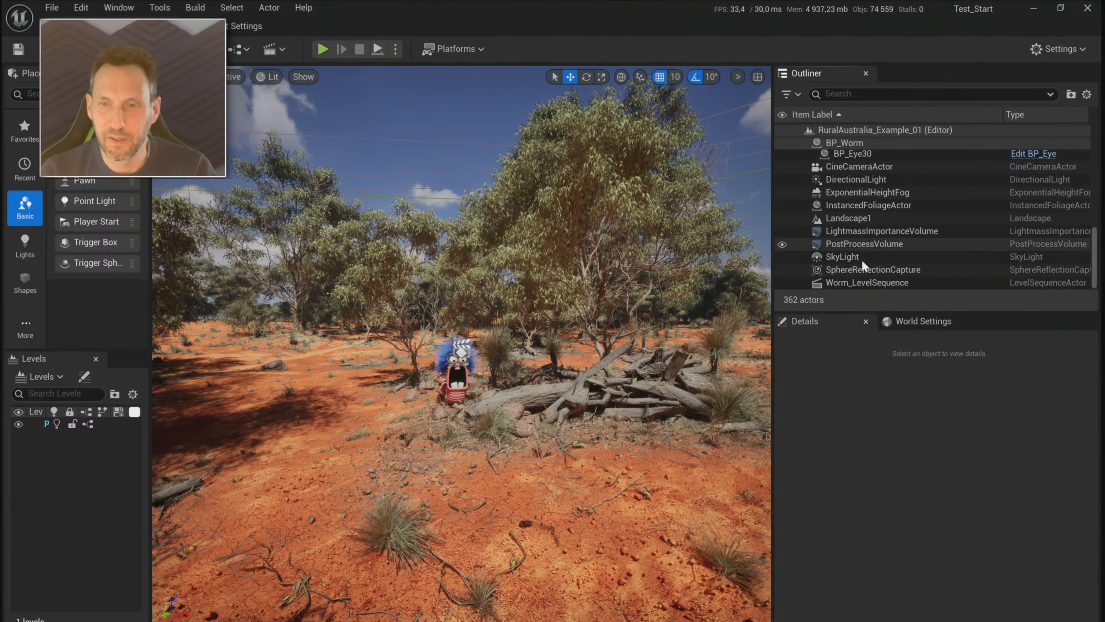
{"action": "double_click", "coordinate": [863, 282]}
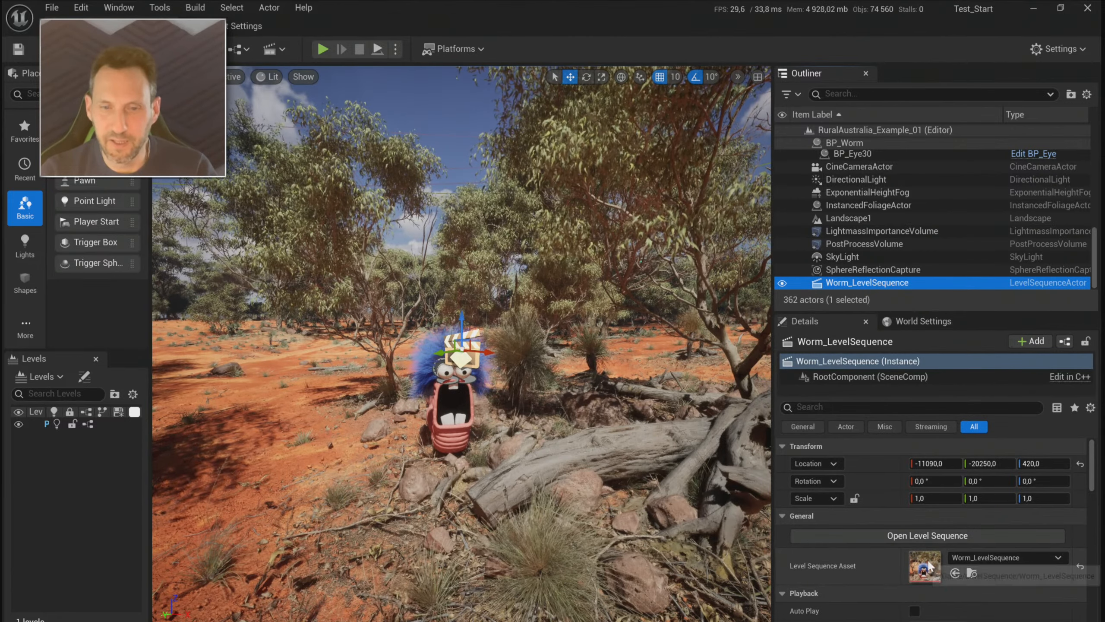
{"action": "left_click", "coordinate": [902, 538]}
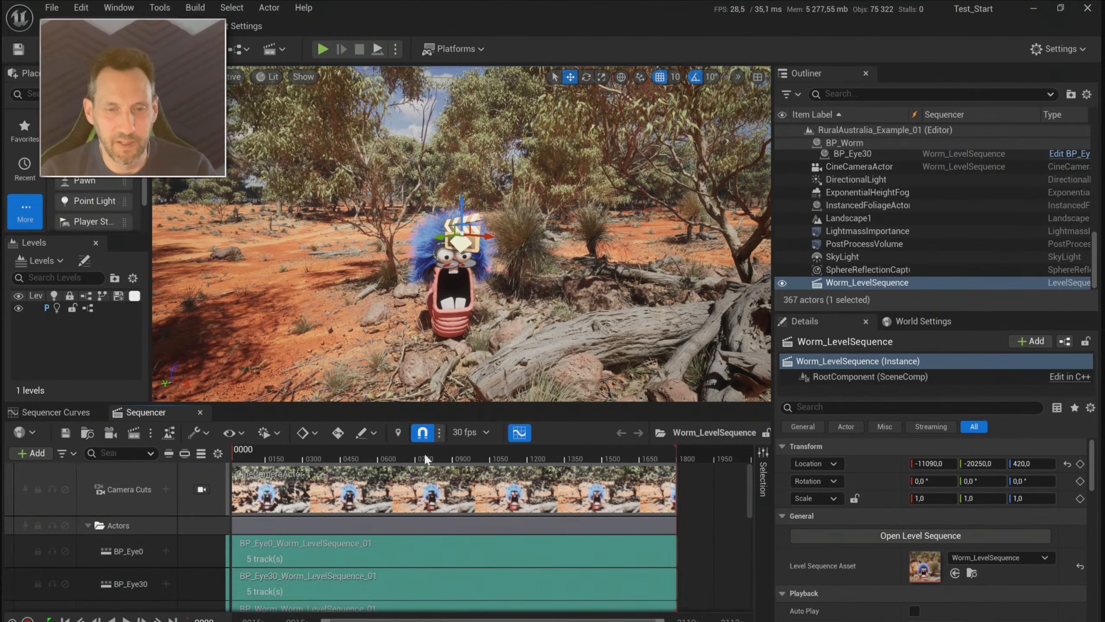
- Move the playhead to frame 0909 and set the original BP_Worm actor's Z location to 1145,79057
{"action": "left_click_drag", "start_coordinate": [381, 454], "coordinate": [454, 455]}
{"action": "left_click", "coordinate": [442, 318]}
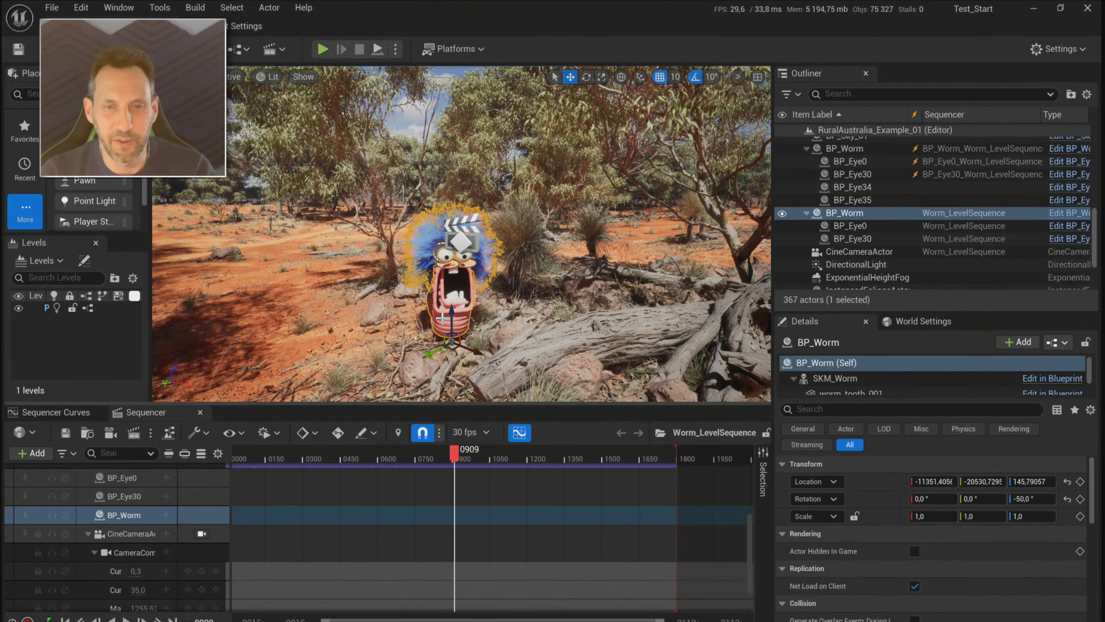
{"action": "left_click", "coordinate": [1014, 481]}
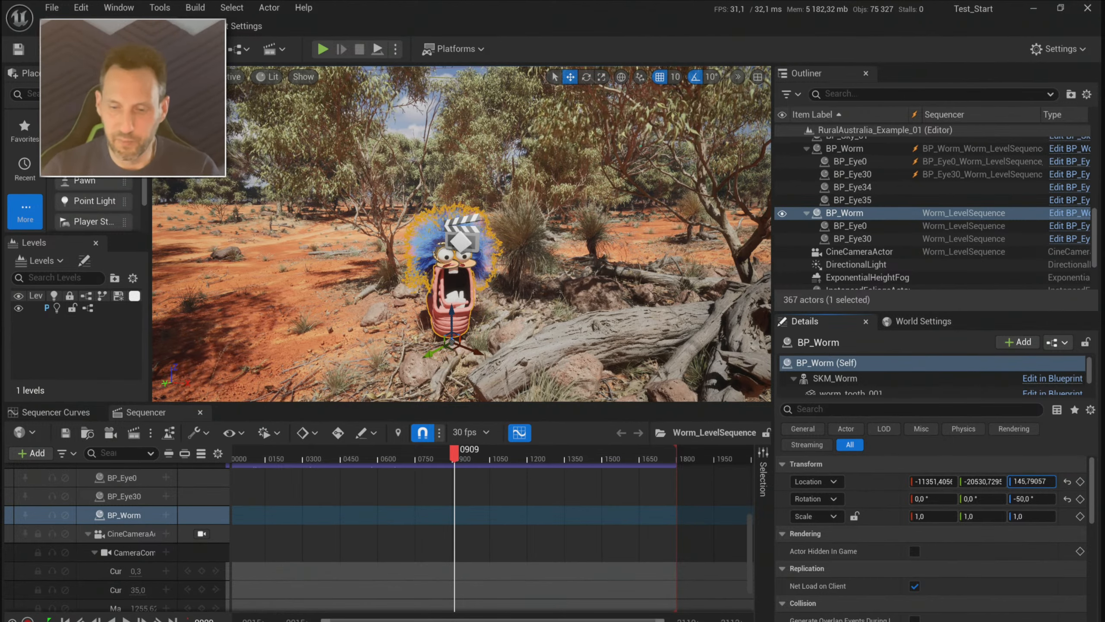
{"action": "key", "text": "Return"}
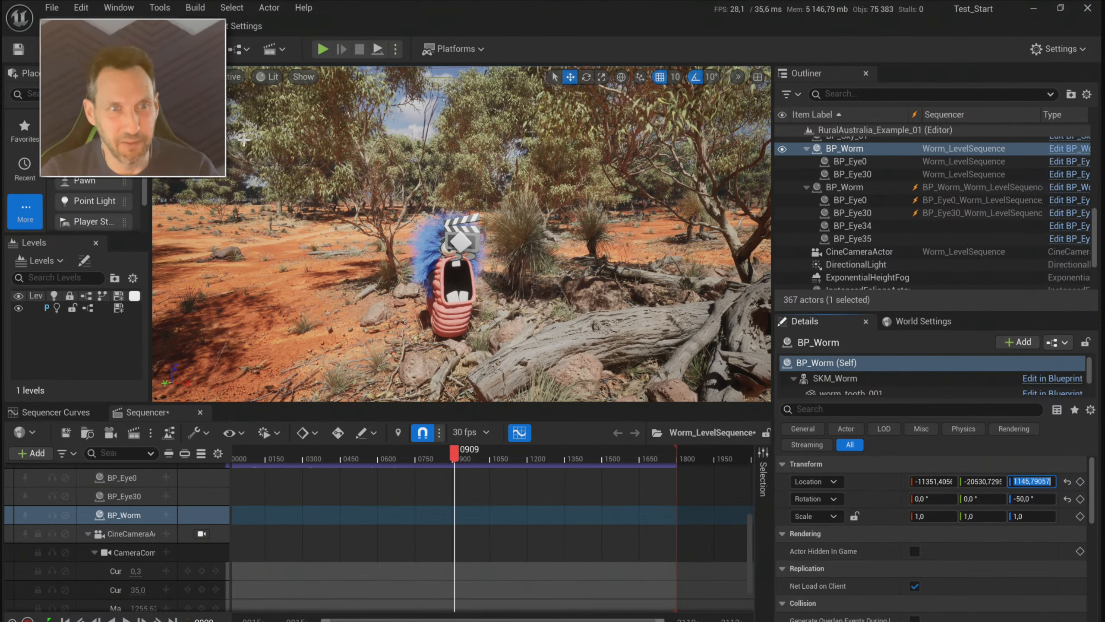
- Save the level and all other modified assets, including Worm_LevelSequence
{"action": "key", "text": "ctrl+s"}
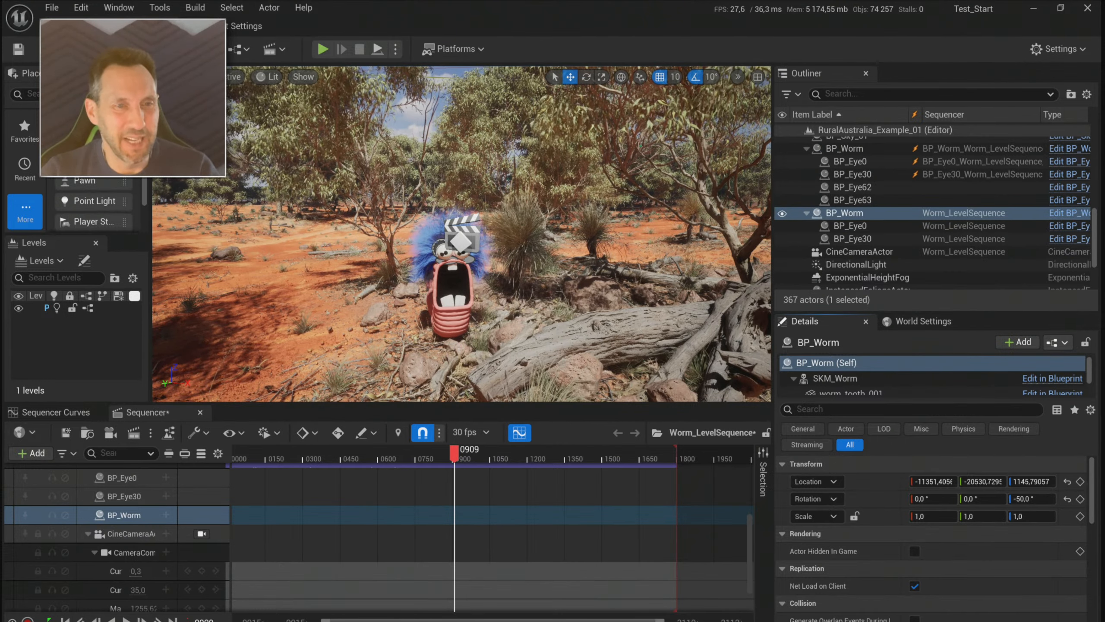
{"action": "left_click", "coordinate": [59, 12]}
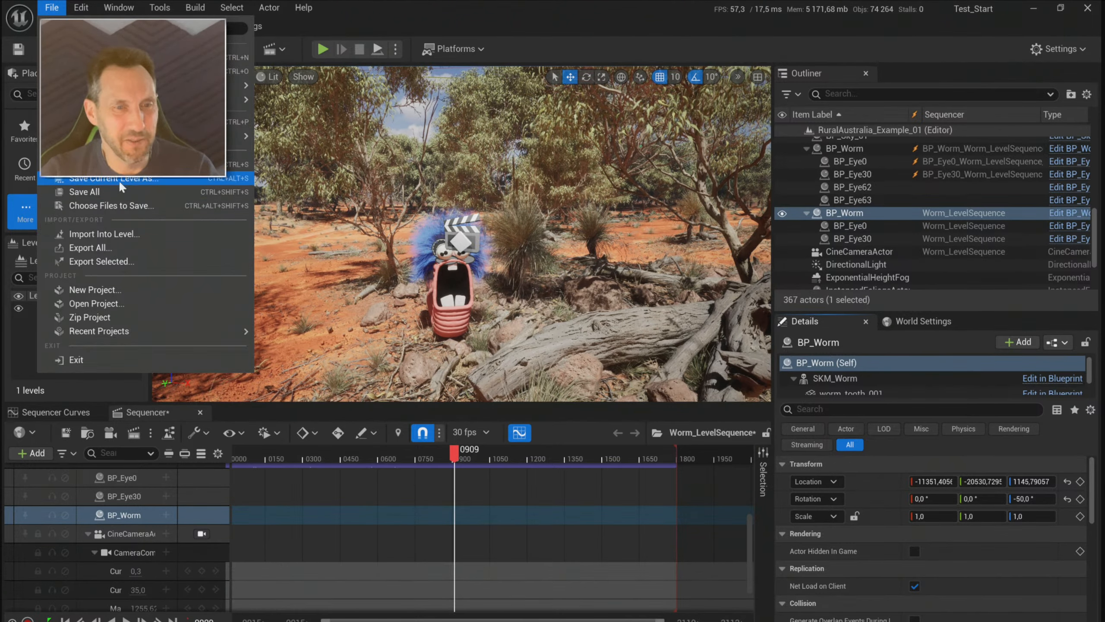
{"action": "left_click", "coordinate": [87, 192]}
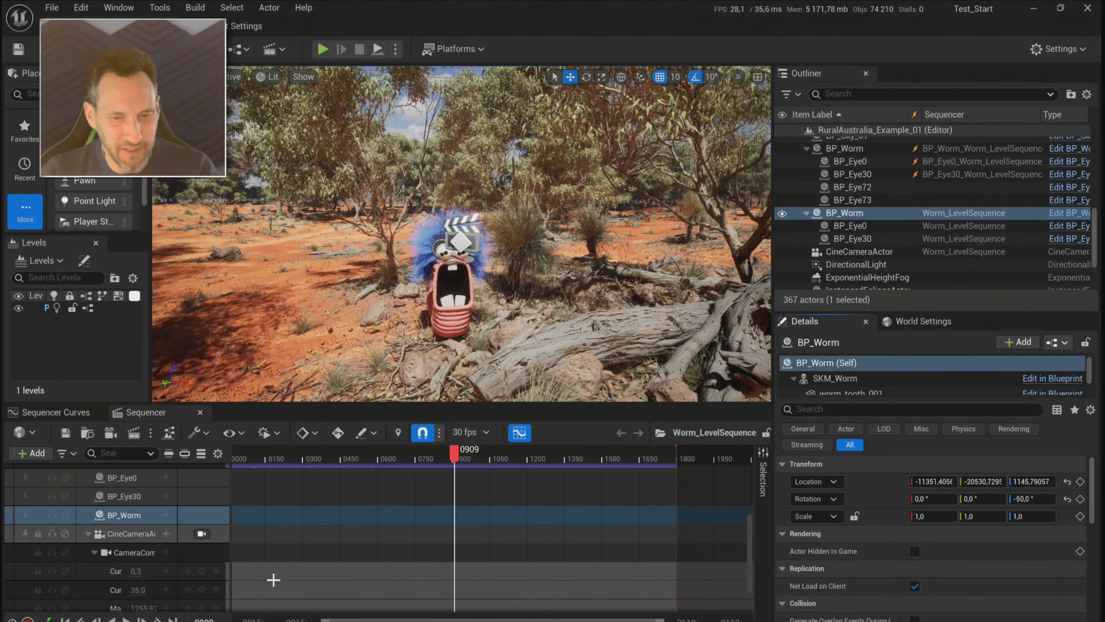
{"action": "scroll", "coordinate": [474, 508], "scroll_direction": "up", "scroll_amount": 1}
{"action": "scroll", "coordinate": [495, 506], "scroll_direction": "down", "scroll_amount": 2}
{"action": "scroll", "coordinate": [510, 496], "scroll_direction": "up", "scroll_amount": 10}
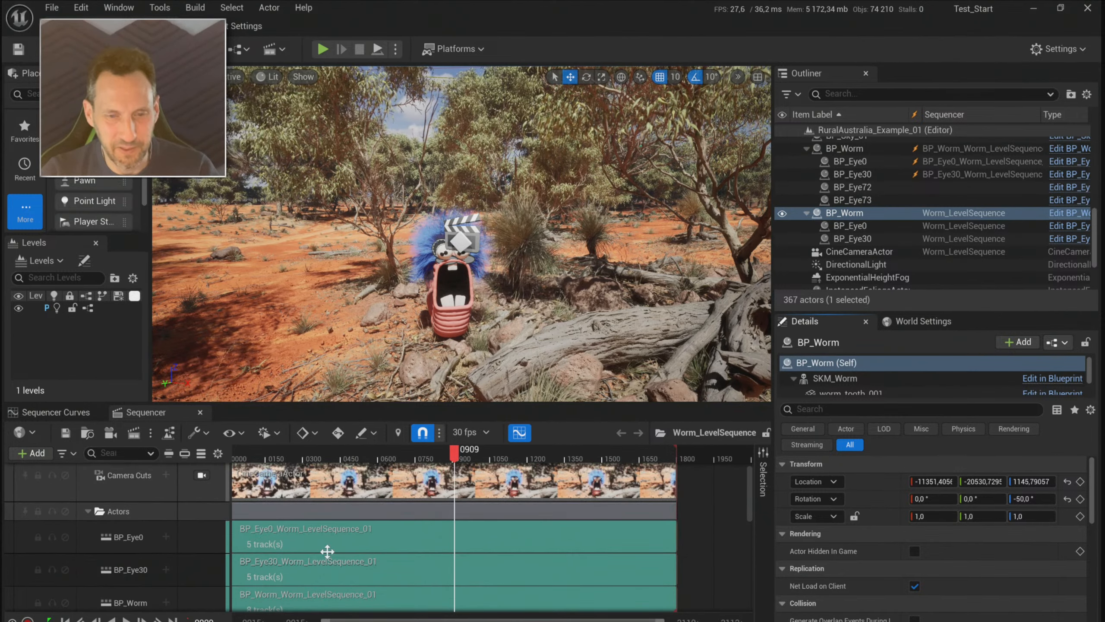
{"action": "scroll", "coordinate": [348, 540], "scroll_direction": "down", "scroll_amount": 1}
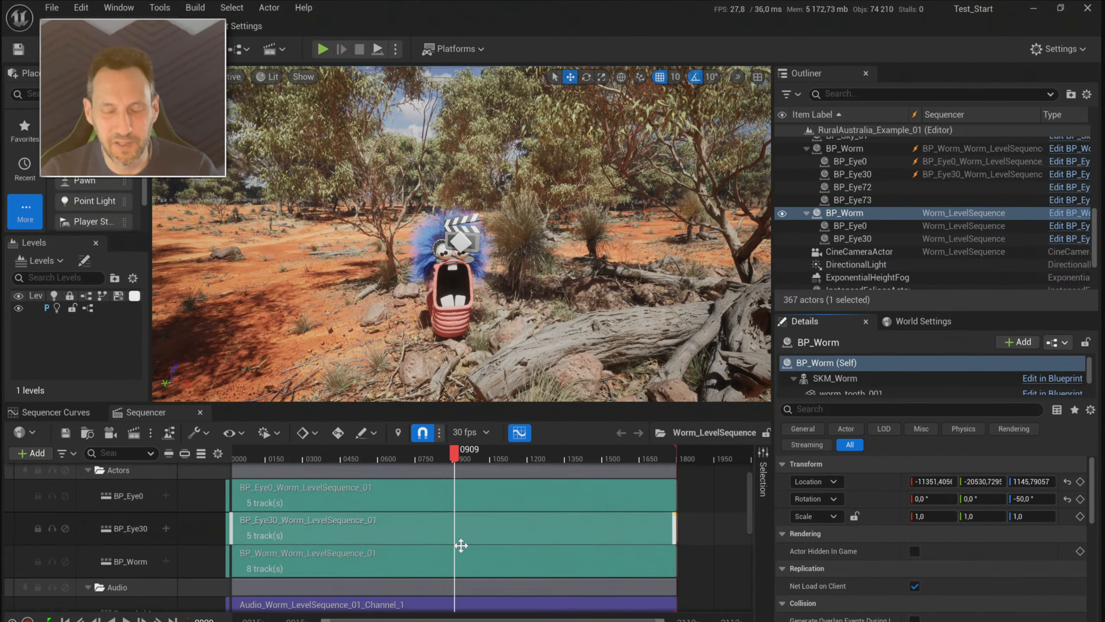
{"action": "scroll", "coordinate": [465, 529], "scroll_direction": "up", "scroll_amount": 1}
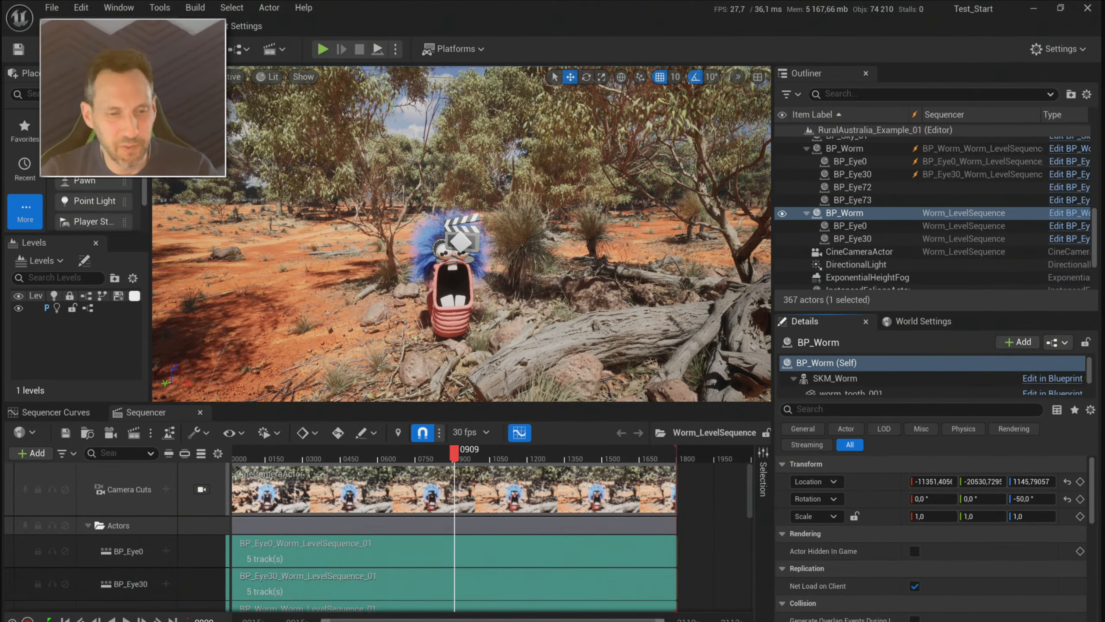
- Open the BP_Worm blueprint from the Worm content folder
{"action": "key", "text": "ctrl+space"}
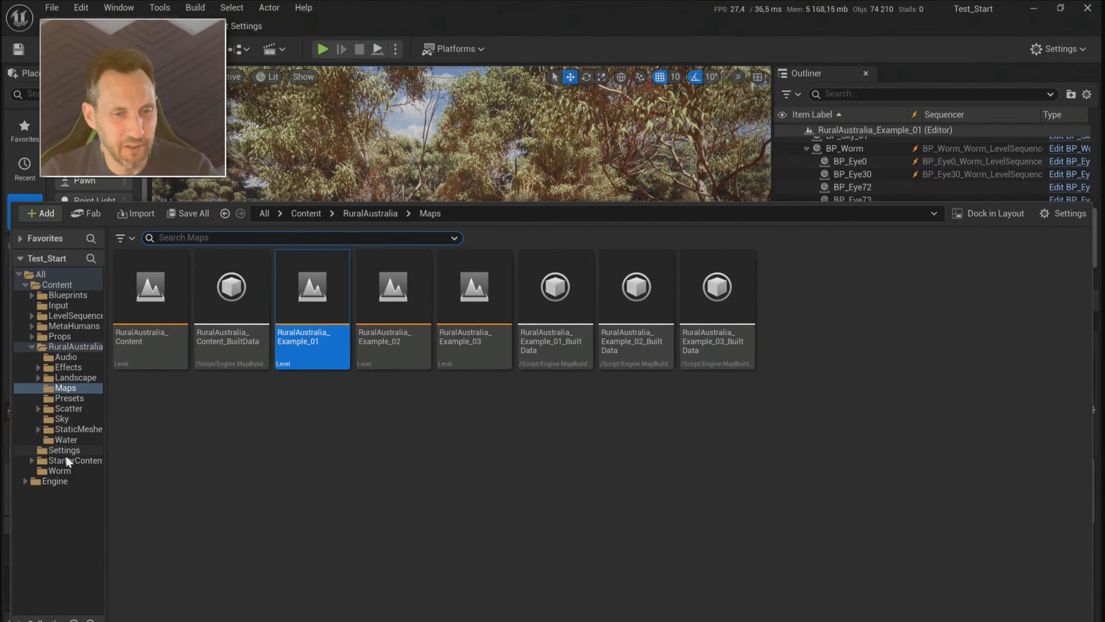
{"action": "left_click", "coordinate": [59, 470]}
{"action": "double_click", "coordinate": [240, 313]}
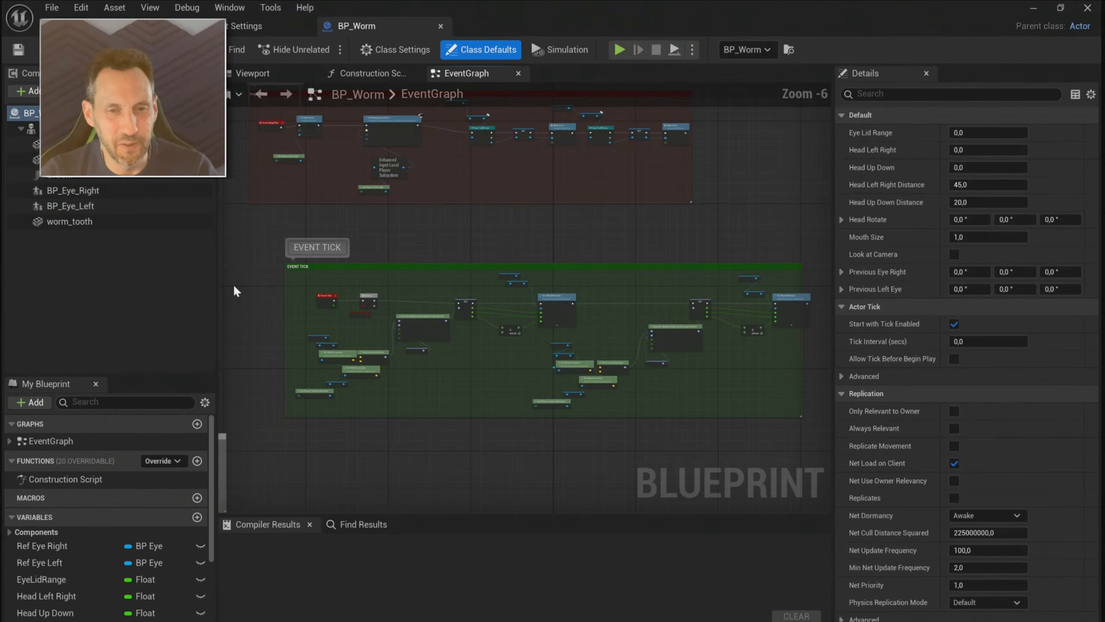
- Turn off the Visible rendering option for the BP_Eye_Right component of BP_Worm
{"action": "left_click", "coordinate": [81, 190]}
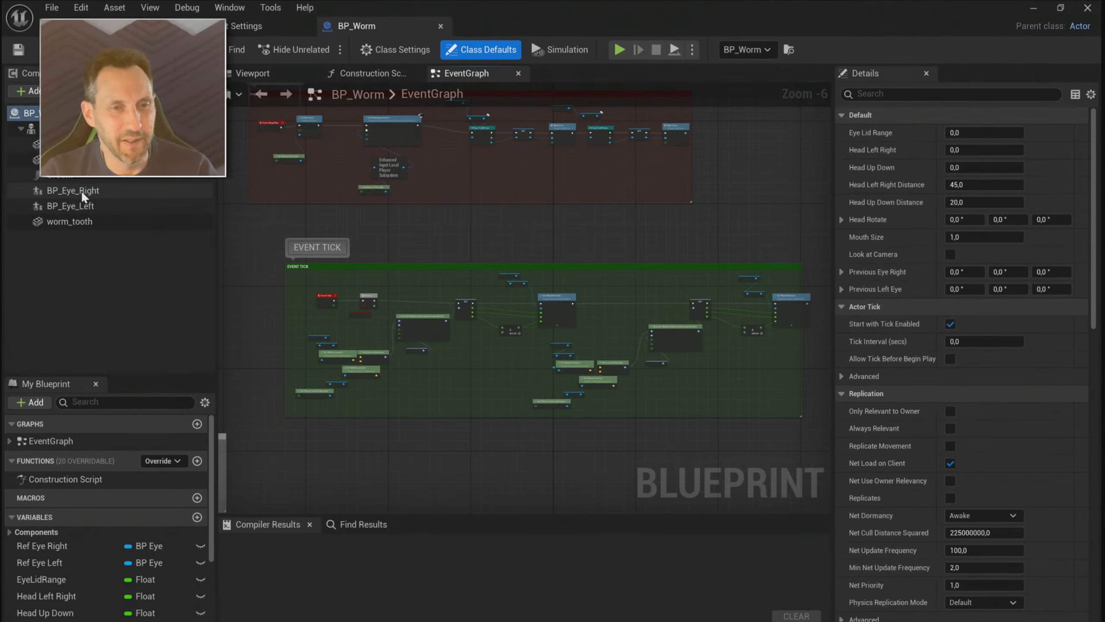
{"action": "left_click", "coordinate": [912, 94]}
{"action": "type", "text": "visi"}
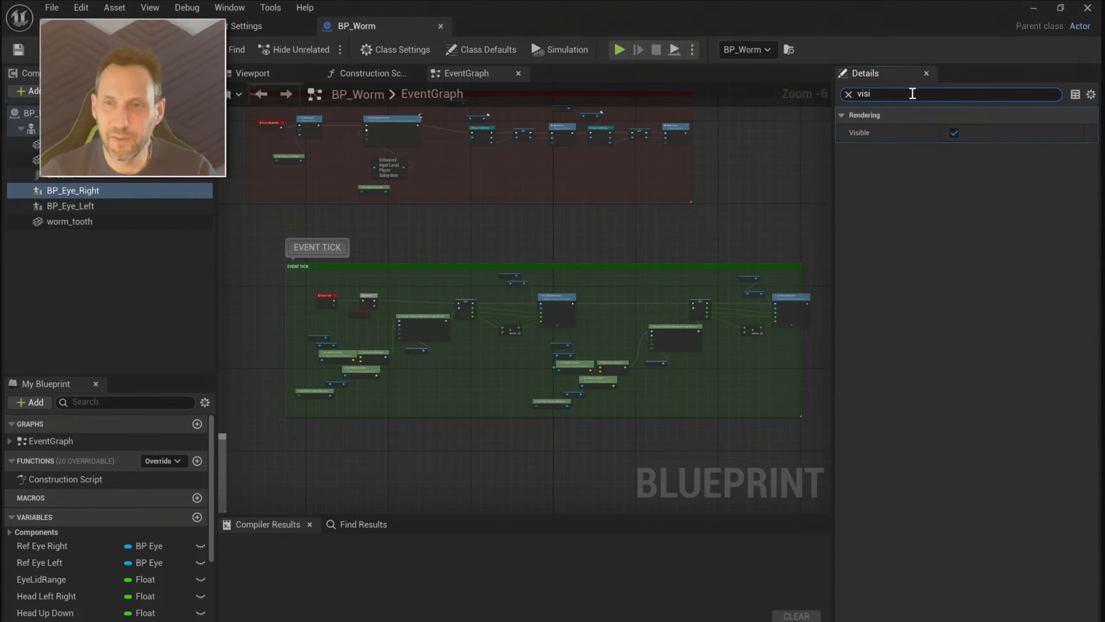
{"action": "left_click", "coordinate": [953, 133]}
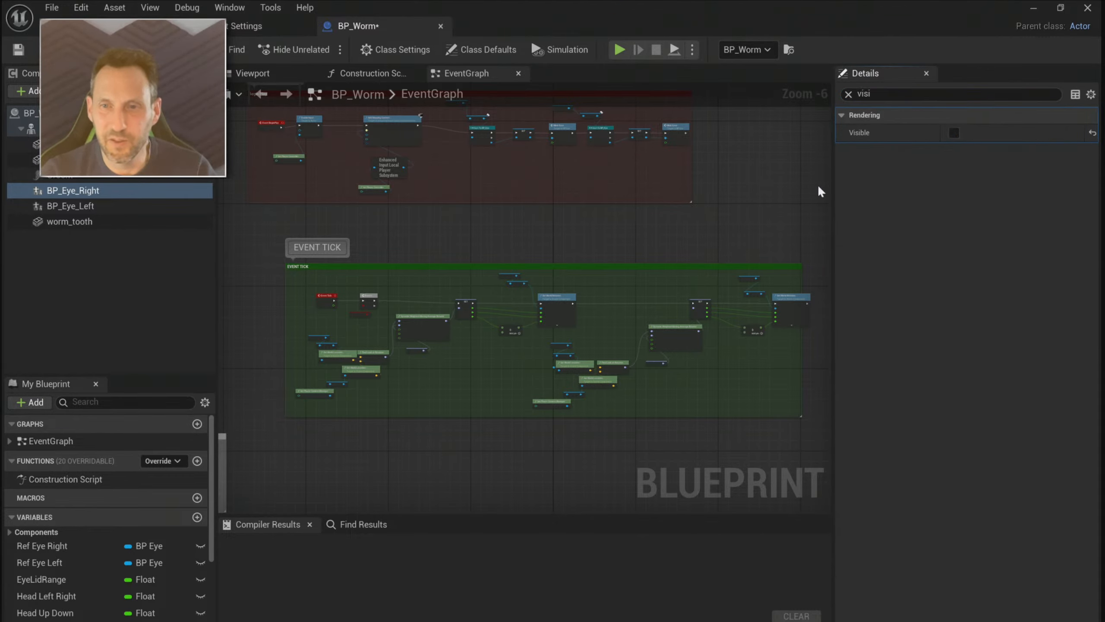
{"action": "left_click", "coordinate": [848, 94]}
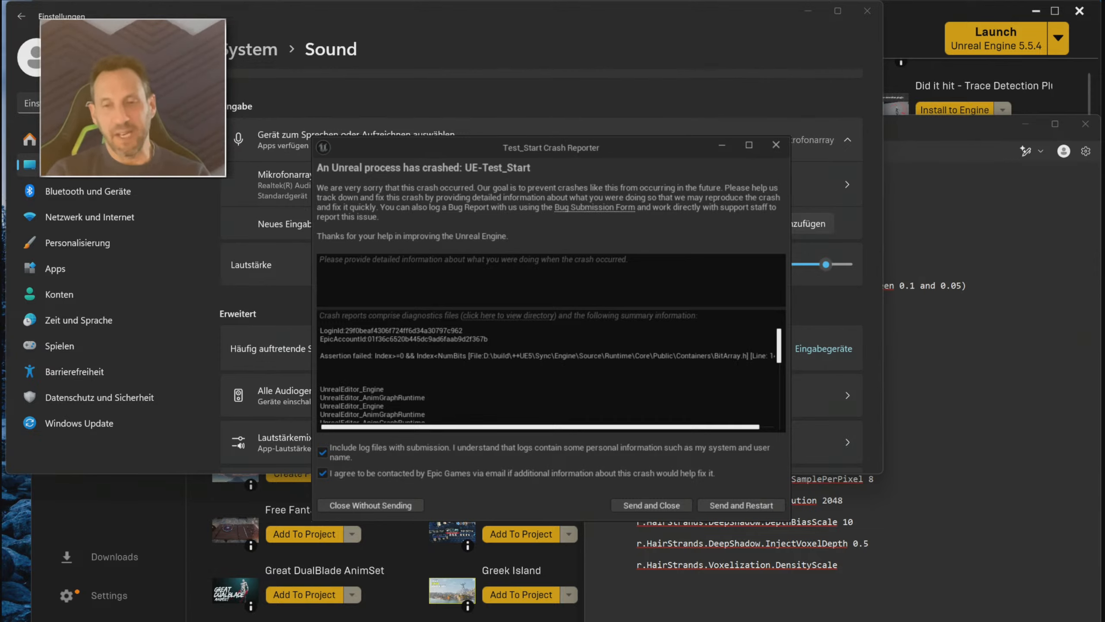
- Submit the crash report, restart the editor, and open the RuralAustralia_Example_01 level from the RuralAustralia Maps folder
{"action": "left_click", "coordinate": [762, 505]}
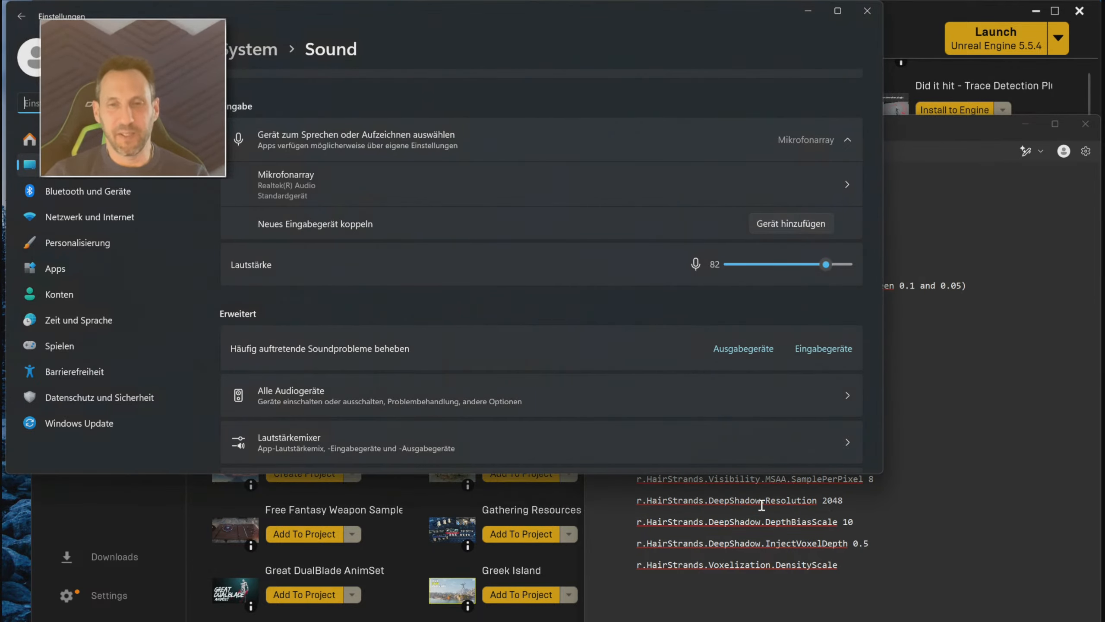
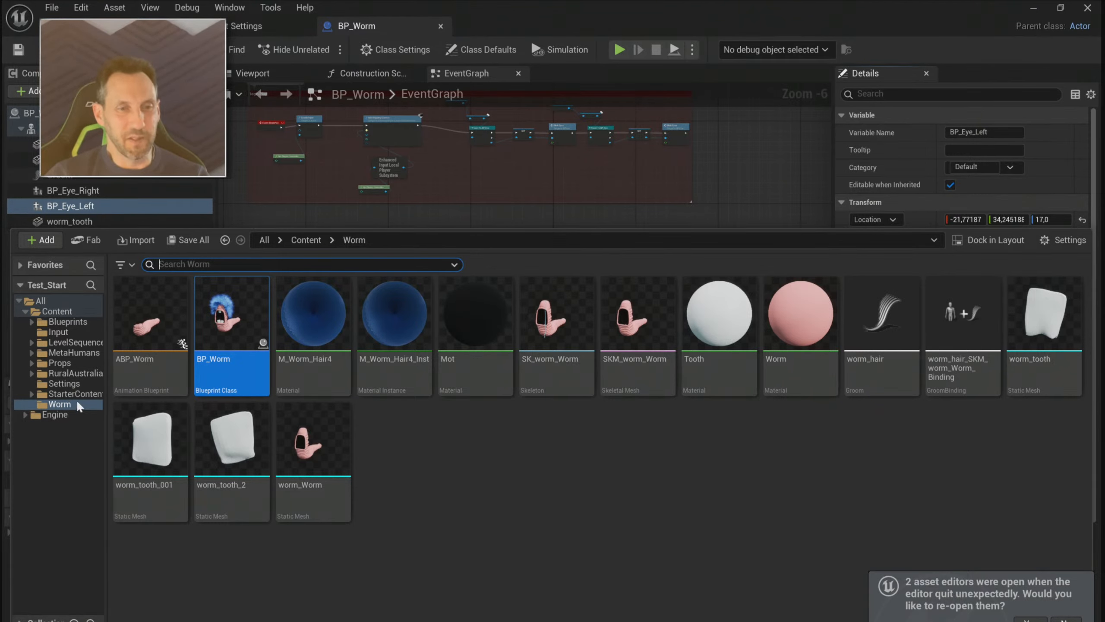
{"action": "left_click", "coordinate": [66, 332]}
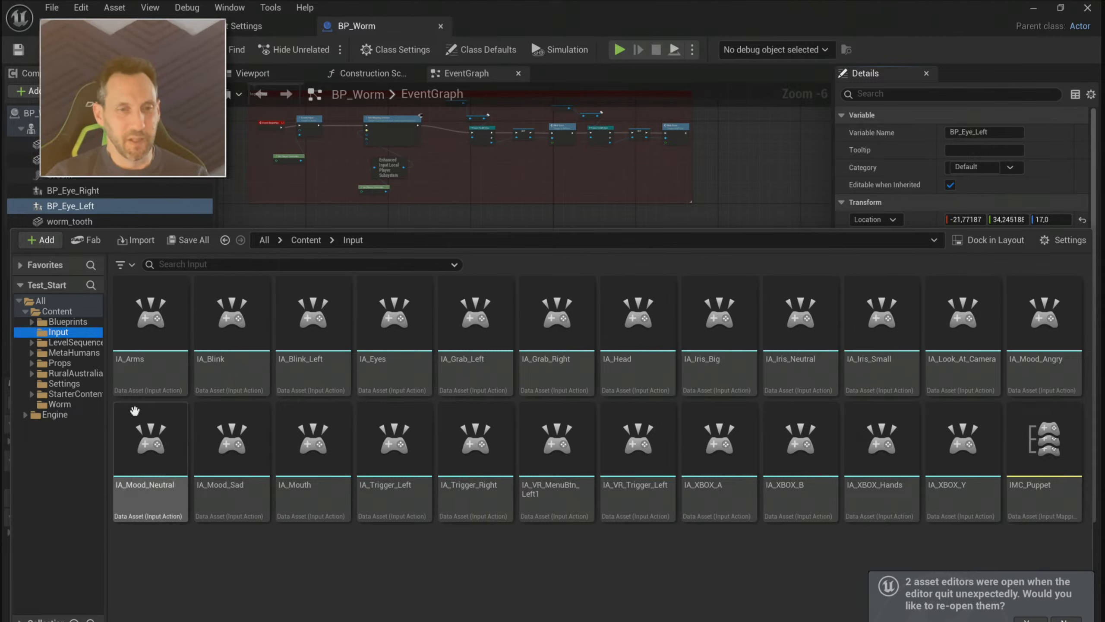
{"action": "left_click", "coordinate": [78, 374]}
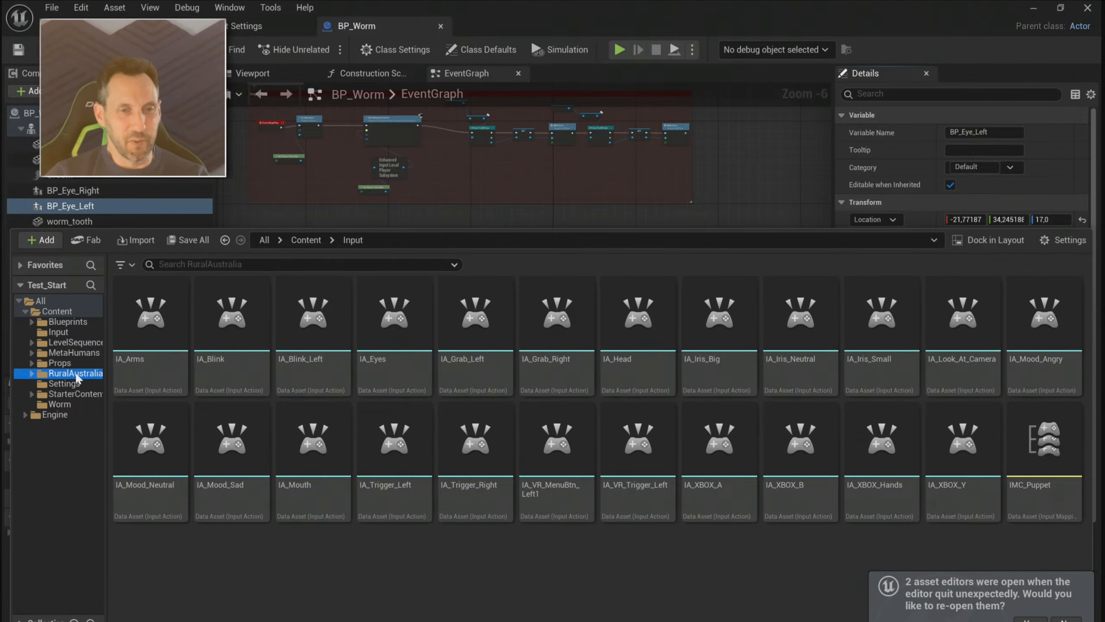
{"action": "double_click", "coordinate": [405, 318]}
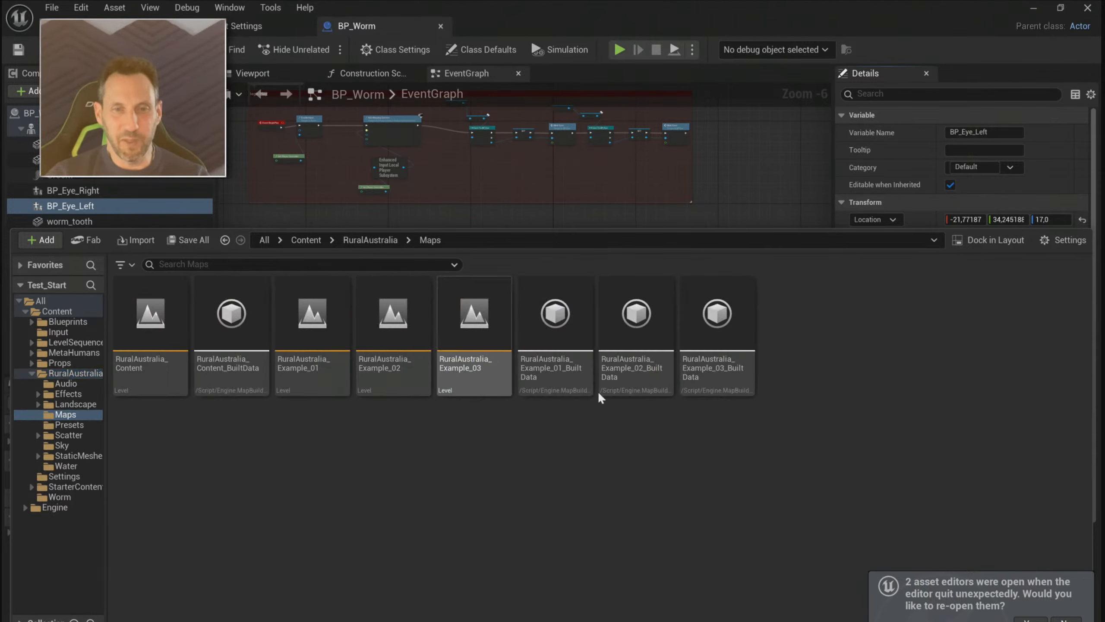
{"action": "left_click", "coordinate": [292, 327]}
{"action": "double_click", "coordinate": [293, 328]}
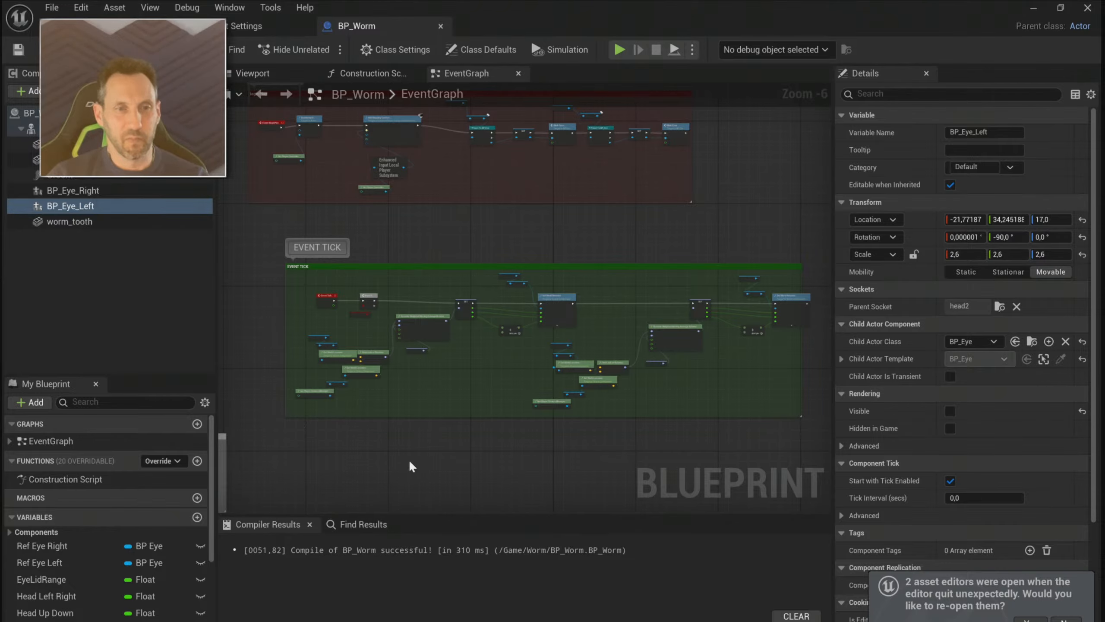
{"action": "scroll", "coordinate": [409, 461], "scroll_direction": "down", "scroll_amount": 2}
{"action": "mouse_move", "coordinate": [409, 460]}
{"action": "right_mouse_down"}
{"action": "mouse_move", "coordinate": [439, 424]}
{"action": "mouse_move", "coordinate": [528, 409]}
{"action": "mouse_move", "coordinate": [427, 463]}
{"action": "right_mouse_up"}
- Return to the level view, select the Worm_LevelSequence actor, and open its level sequence
{"action": "left_click", "coordinate": [108, 25]}
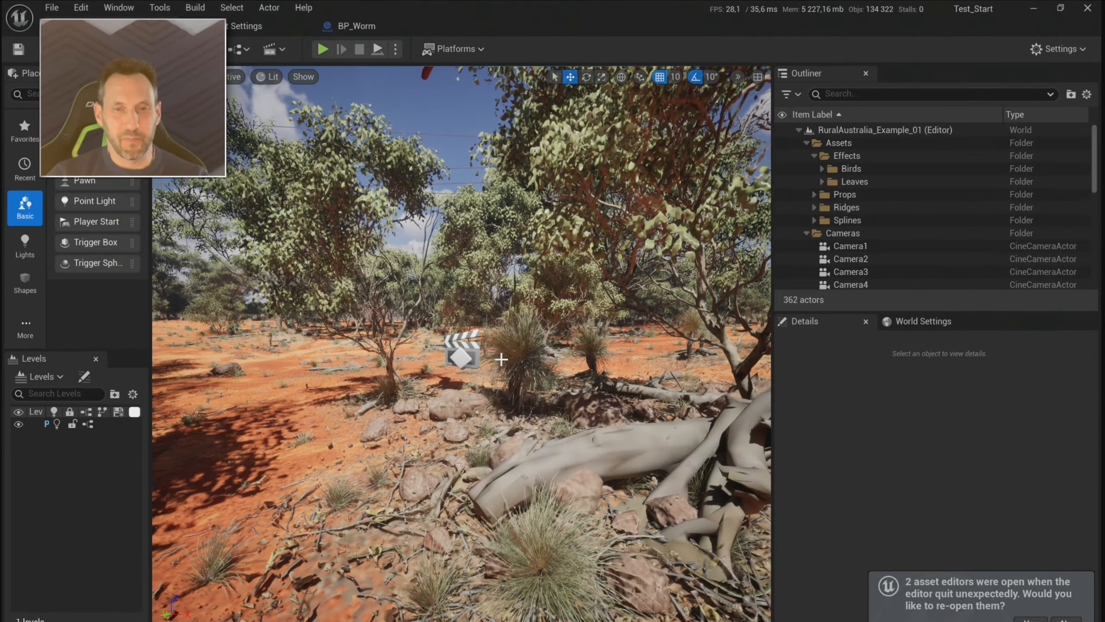
{"action": "left_click", "coordinate": [461, 350]}
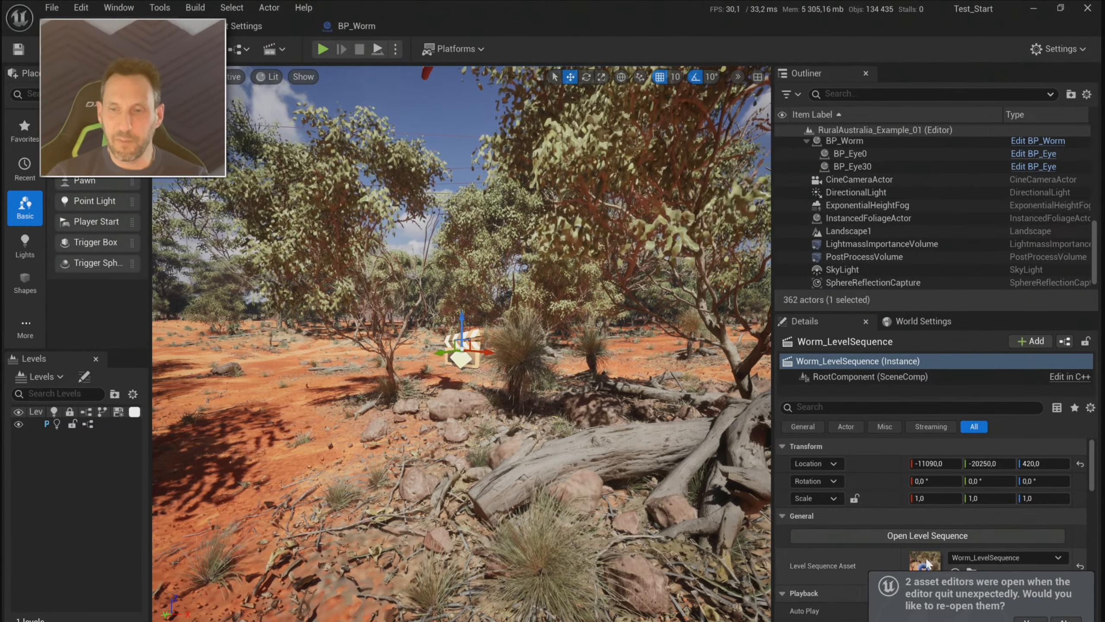
{"action": "left_click", "coordinate": [927, 535]}
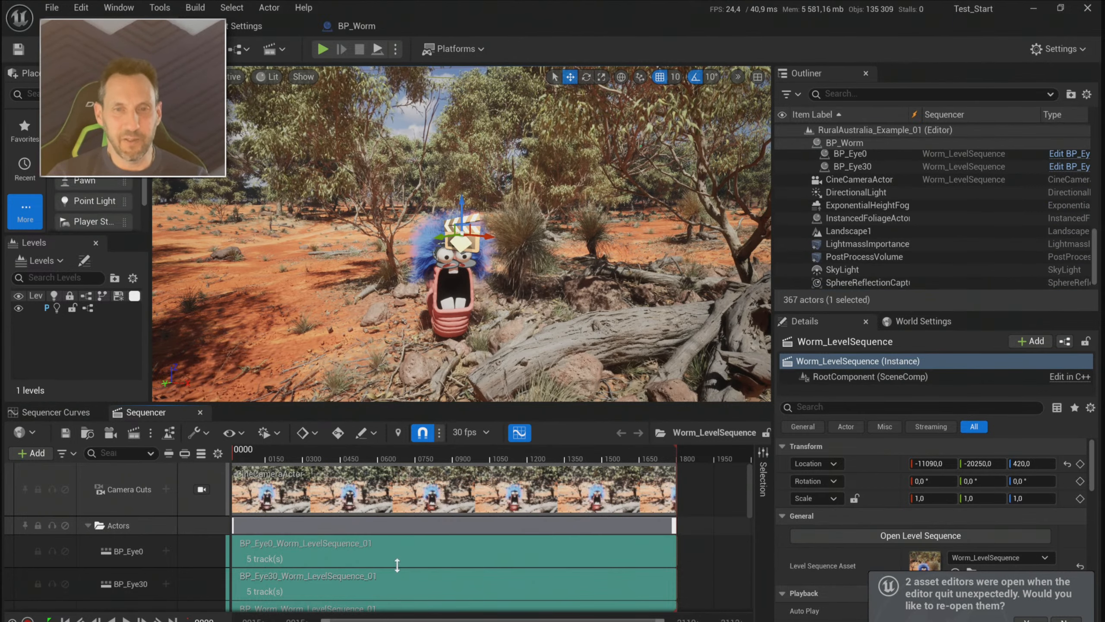
- Scrub the sequence to frame 1172 and save the level with the Worm_LevelSequence actor moved aside to X -10970,0 and Z 430,0
{"action": "left_click_drag", "start_coordinate": [352, 454], "coordinate": [515, 478]}
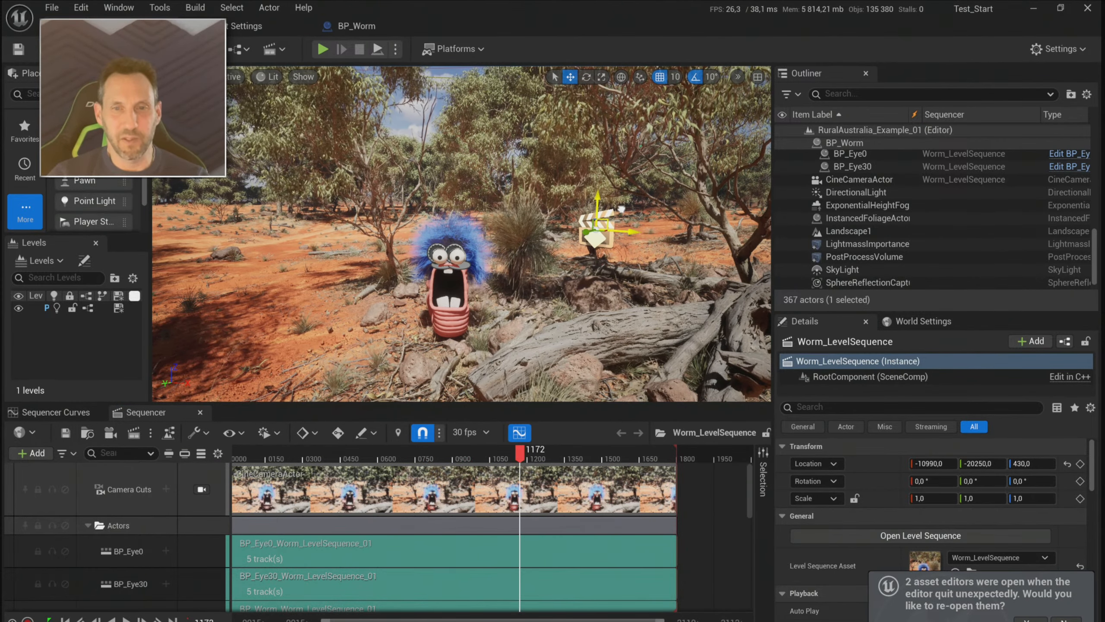
{"action": "left_click", "coordinate": [17, 49]}
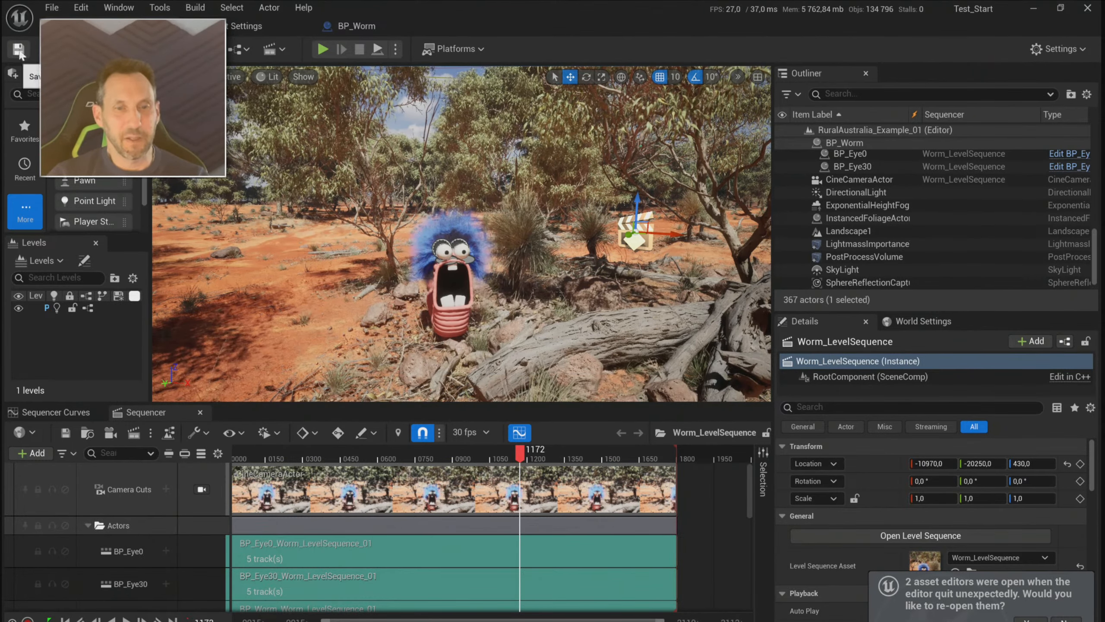
- Review the recorded take around frame 1365 and look through the sequence's actor and audio tracks
{"action": "scroll", "coordinate": [498, 565], "scroll_direction": "down", "scroll_amount": 1}
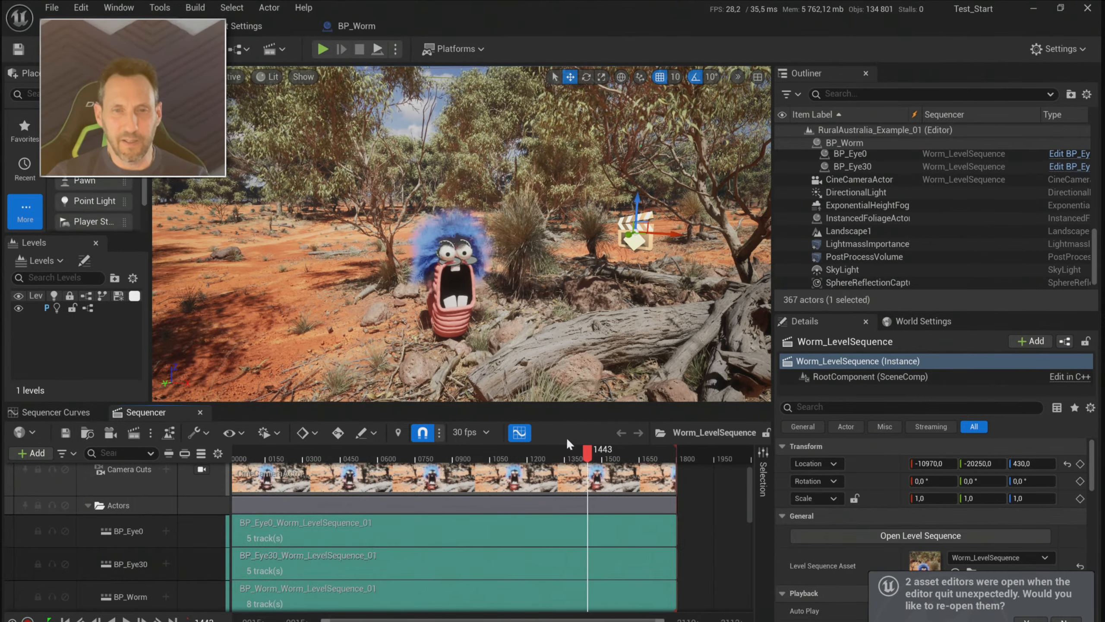
{"action": "left_click_drag", "start_coordinate": [567, 452], "coordinate": [569, 416]}
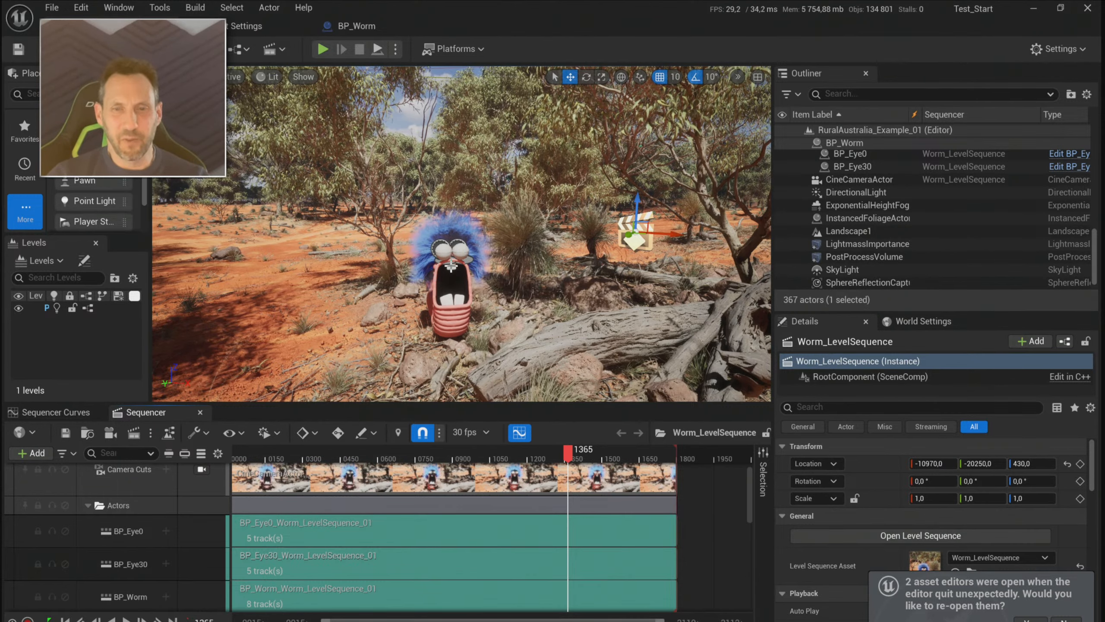
{"action": "scroll", "coordinate": [441, 580], "scroll_direction": "down", "scroll_amount": 5}
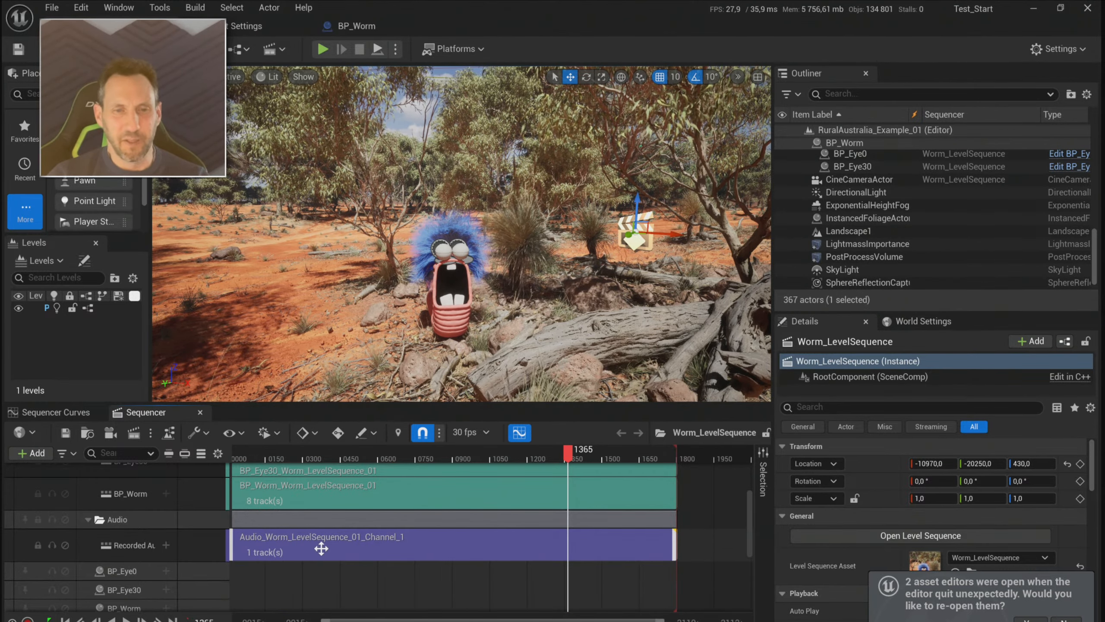
{"action": "scroll", "coordinate": [326, 544], "scroll_direction": "up", "scroll_amount": 6}
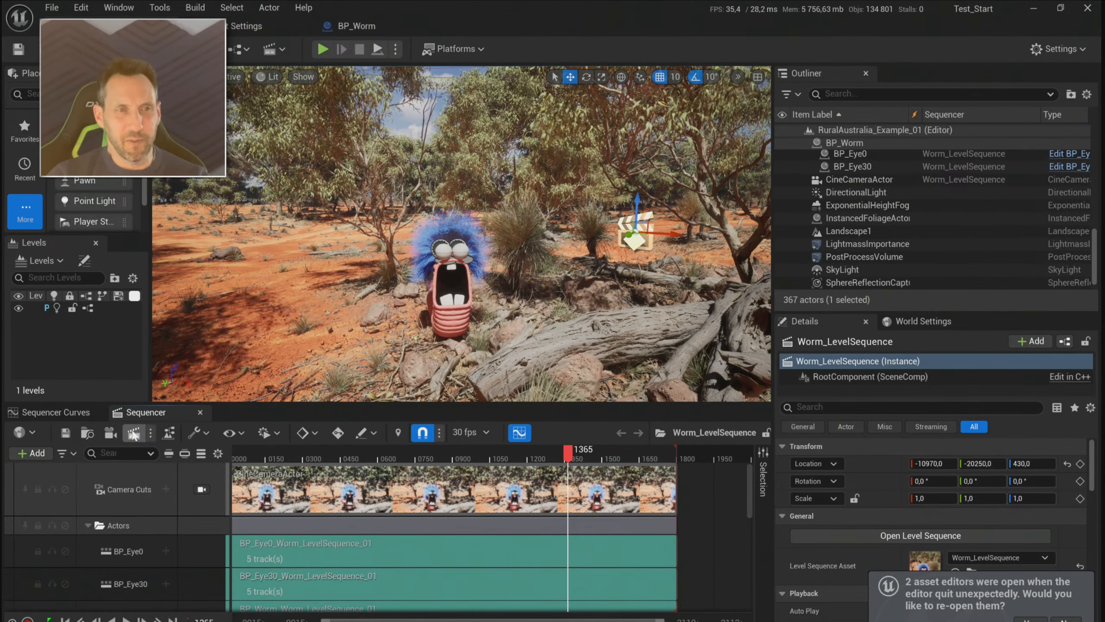
- Add Worm_LevelSequence to the Movie Render Queue and load the Worm_4k_Config preset for its job
{"action": "left_click", "coordinate": [133, 432]}
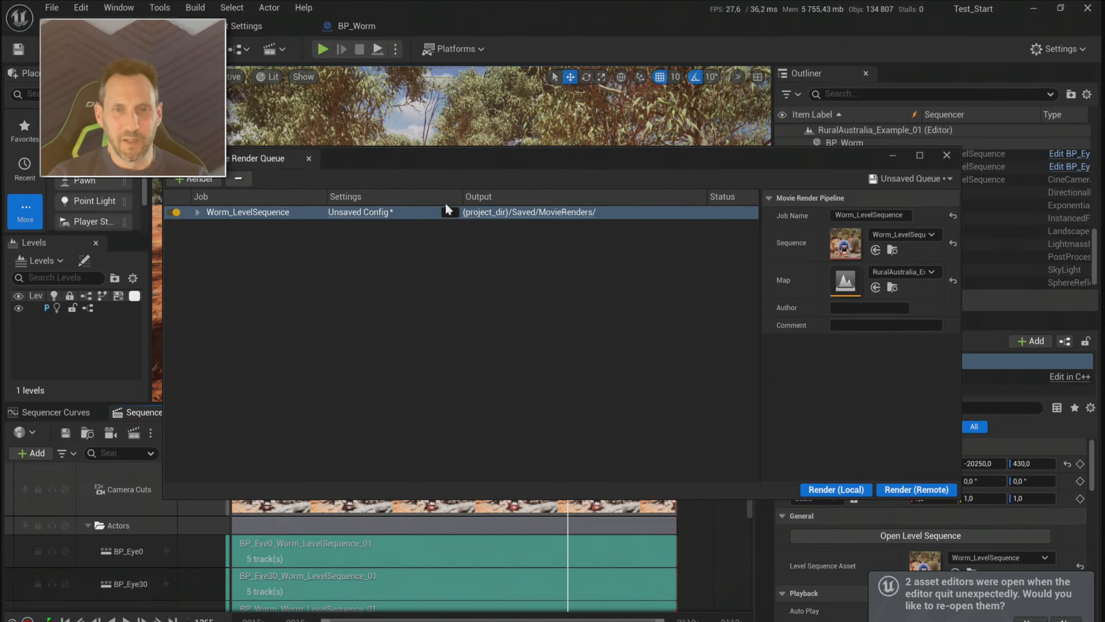
{"action": "left_click", "coordinate": [450, 212]}
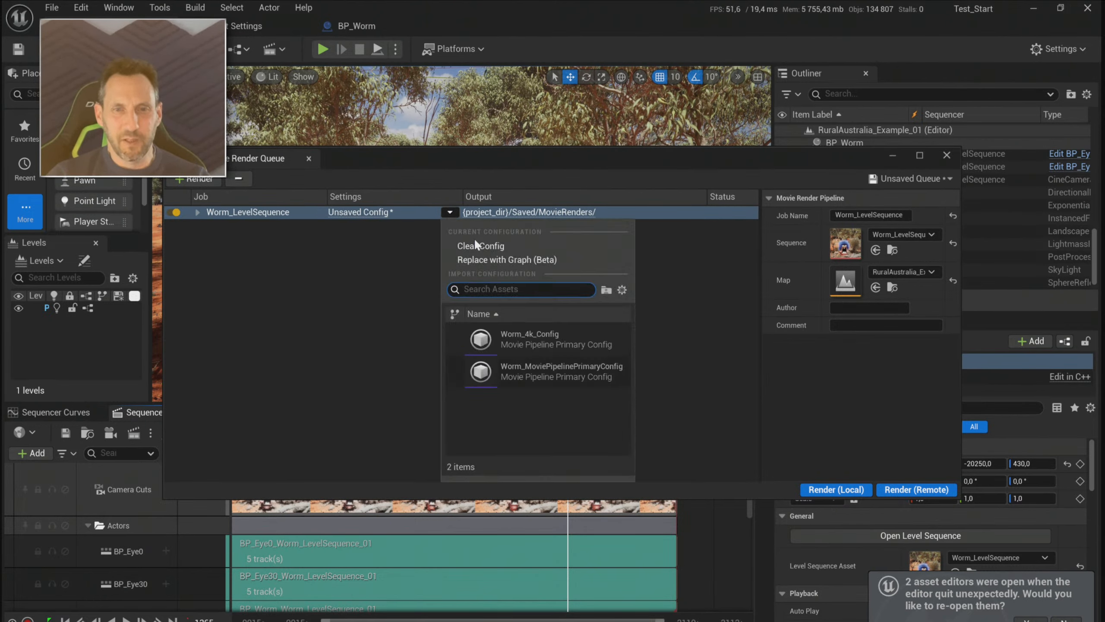
{"action": "left_click", "coordinate": [543, 340]}
- Open the render job's settings and set the output resolution to 3840 by 2640
{"action": "left_click", "coordinate": [361, 212]}
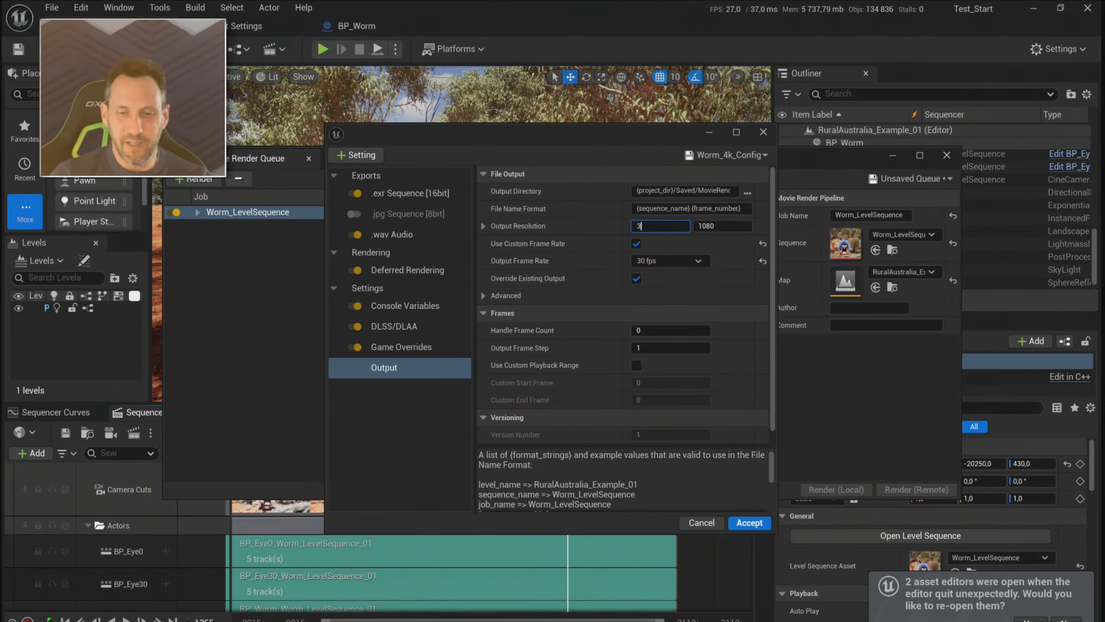
{"action": "type", "text": "84"}
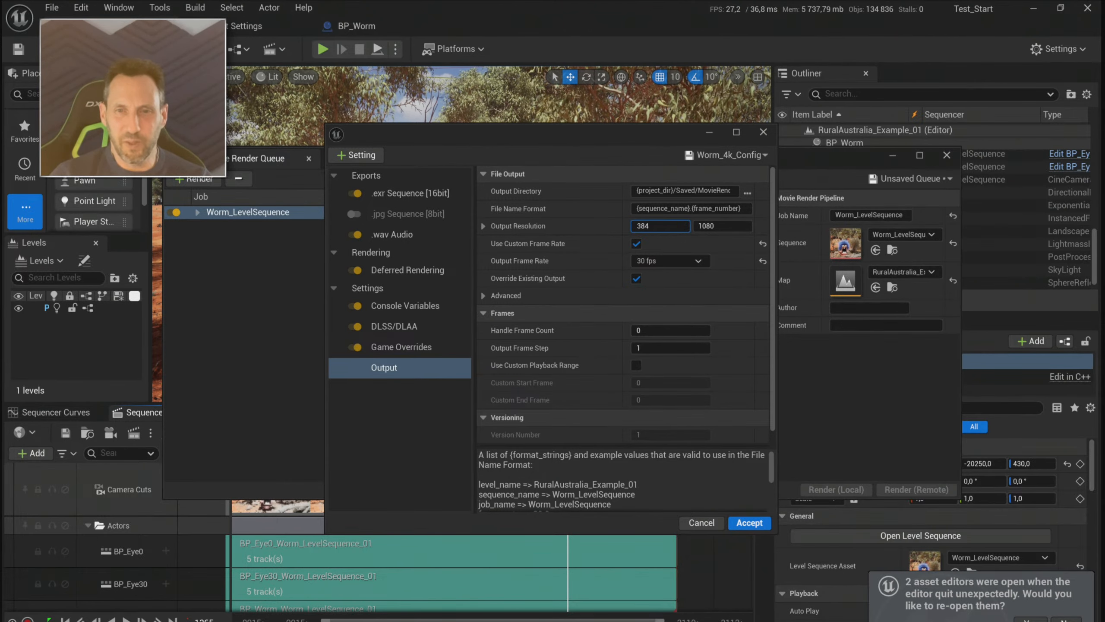
{"action": "type", "text": "0"}
{"action": "key", "text": "Tab"}
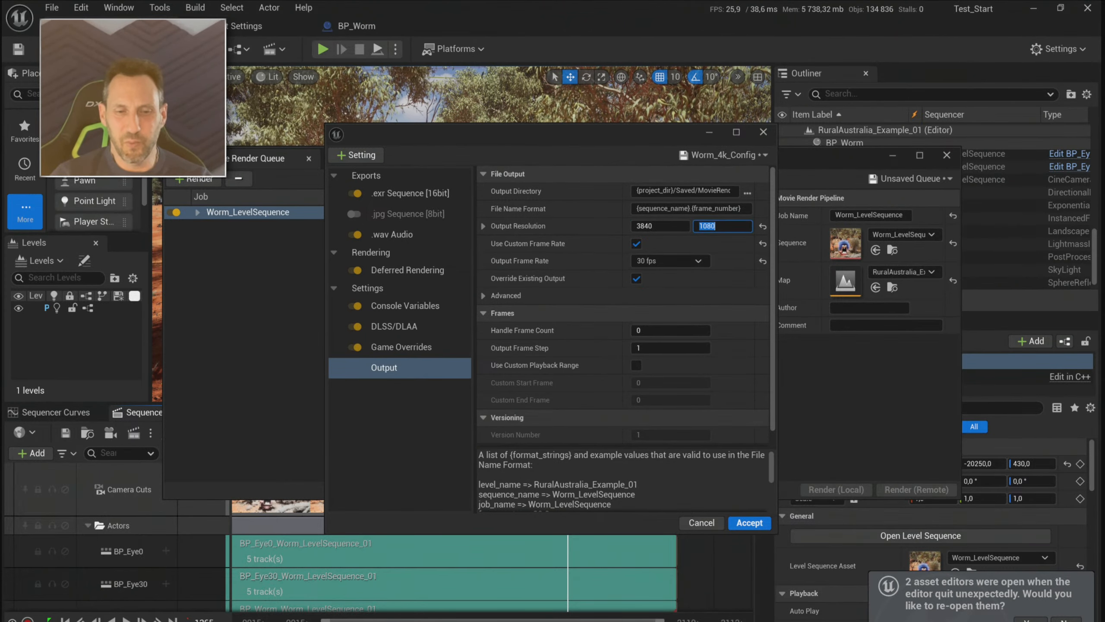
{"action": "type", "text": "2640"}
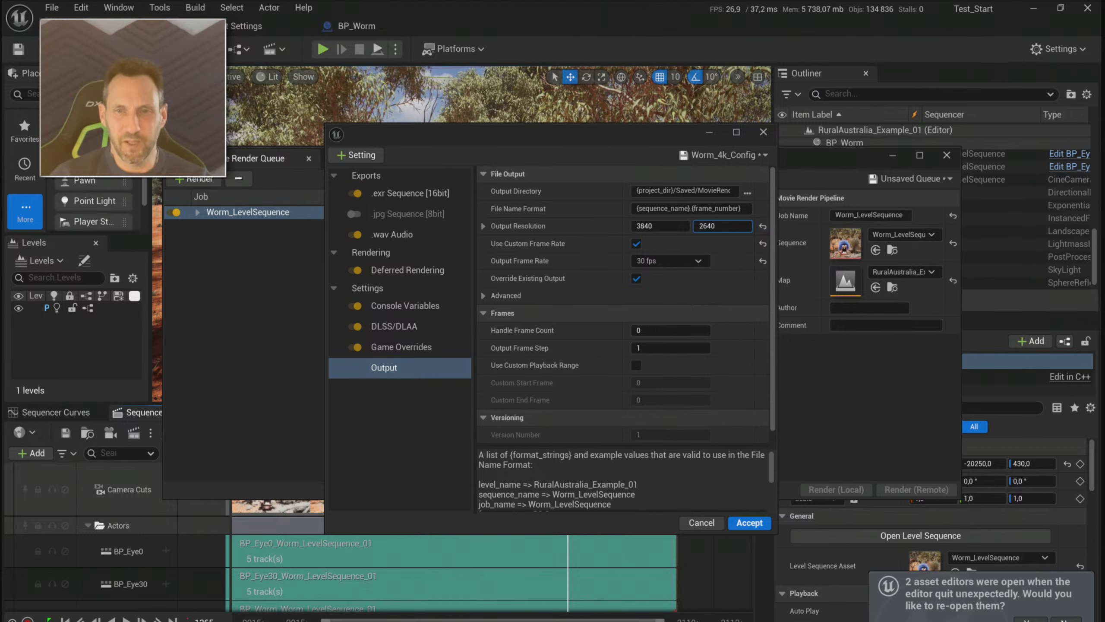
{"action": "left_click", "coordinate": [659, 226]}
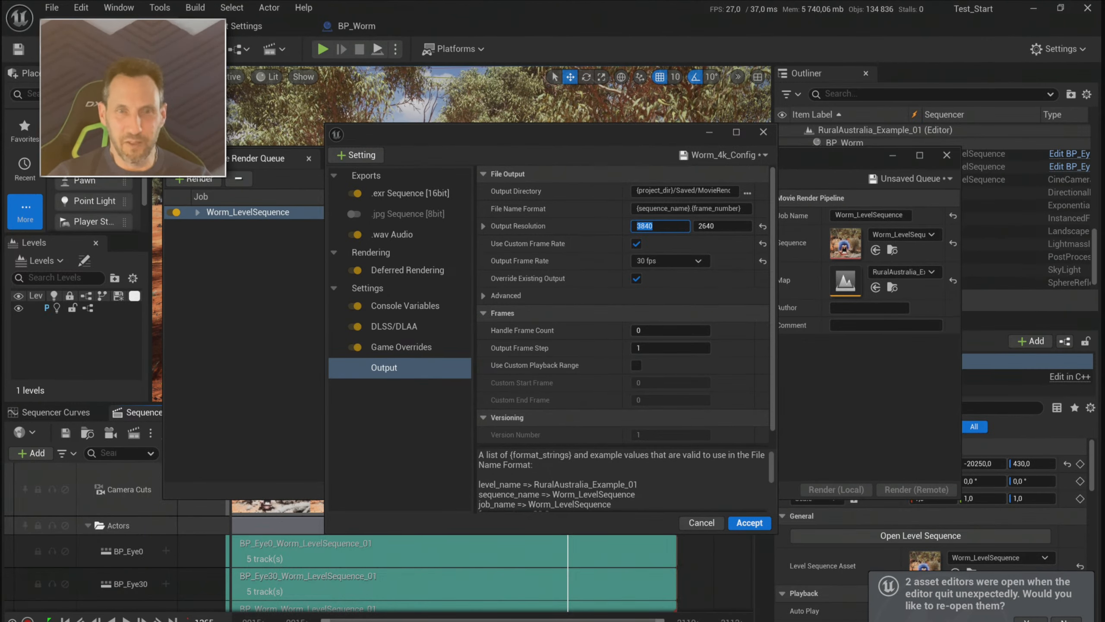
- Switch to the web browser and search for "4k resolution" to check the correct pixel dimensions
{"action": "mouse_move", "coordinate": [547, 621]}
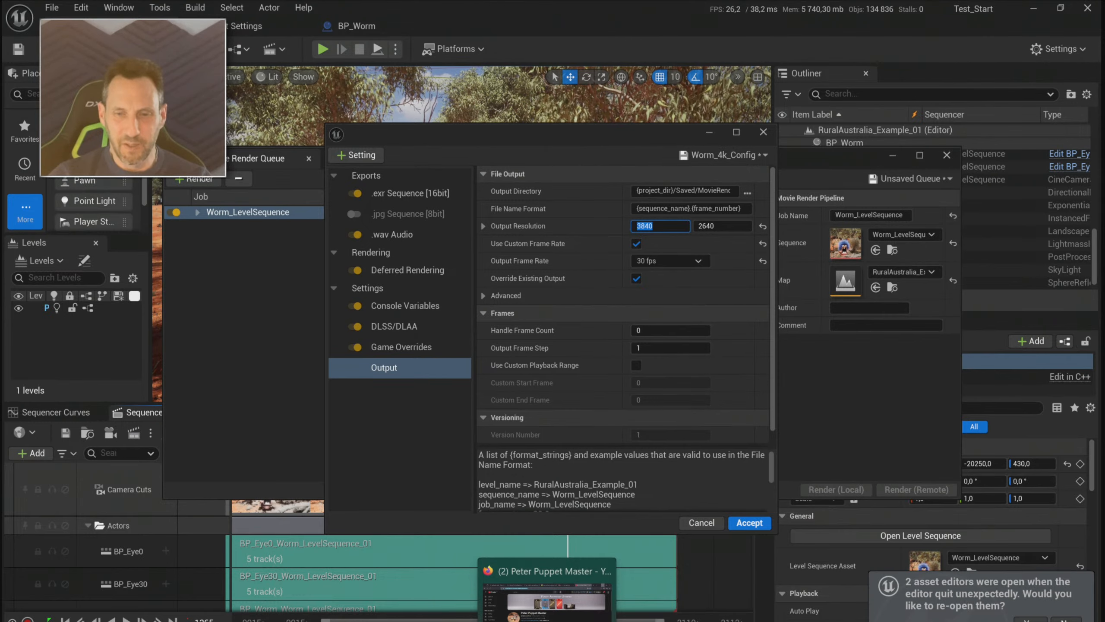
{"action": "left_click", "coordinate": [547, 599]}
{"action": "left_click", "coordinate": [313, 50]}
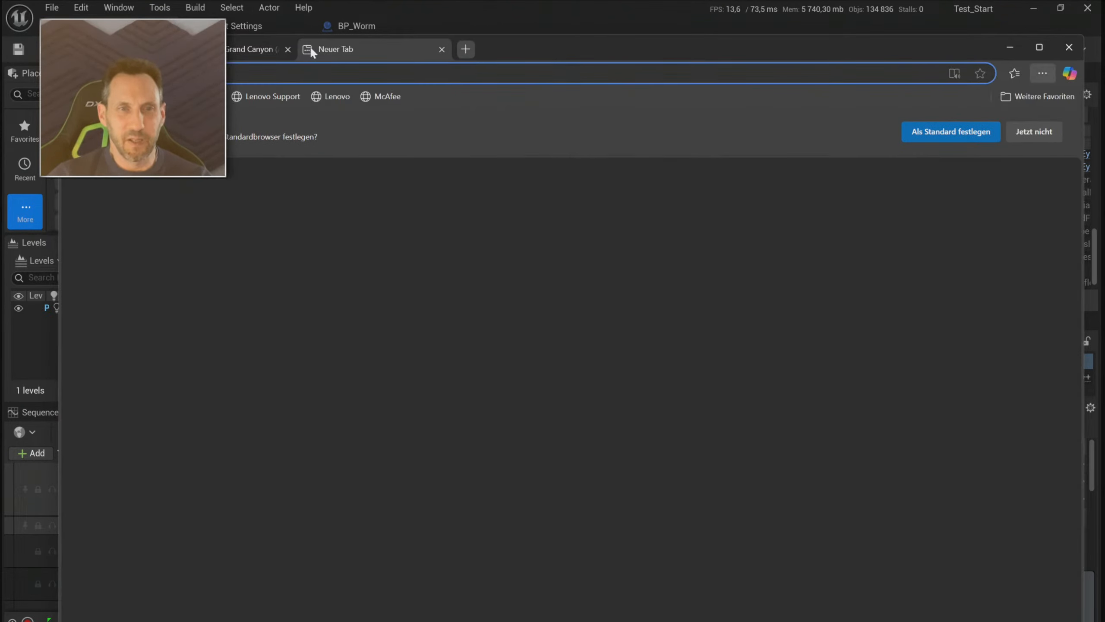
{"action": "type", "text": "4k resolution"}
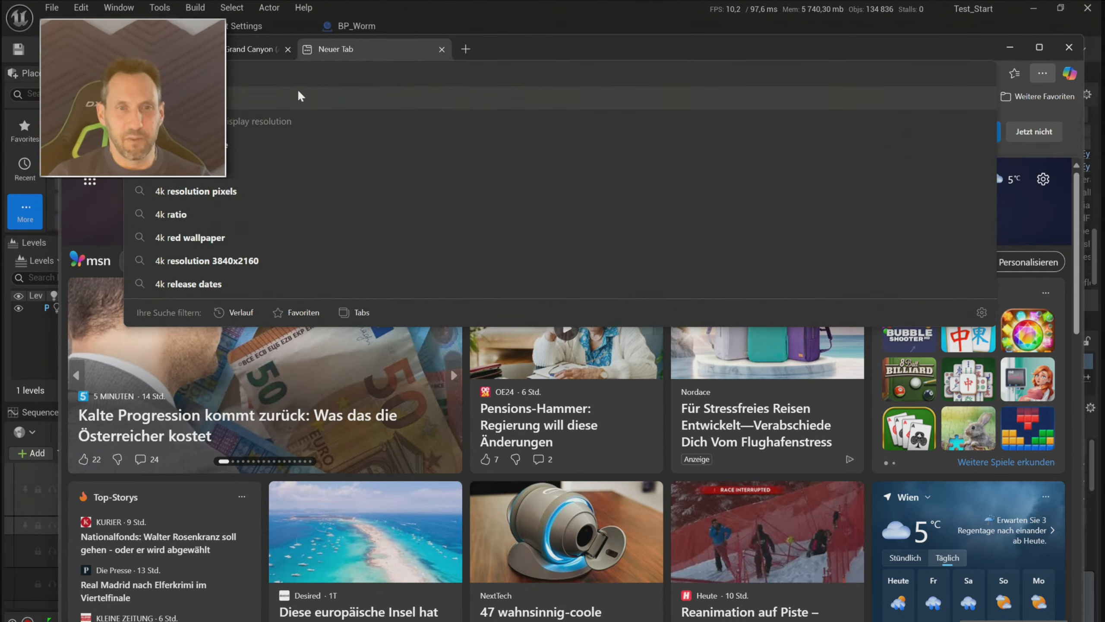
{"action": "key", "text": "Return"}
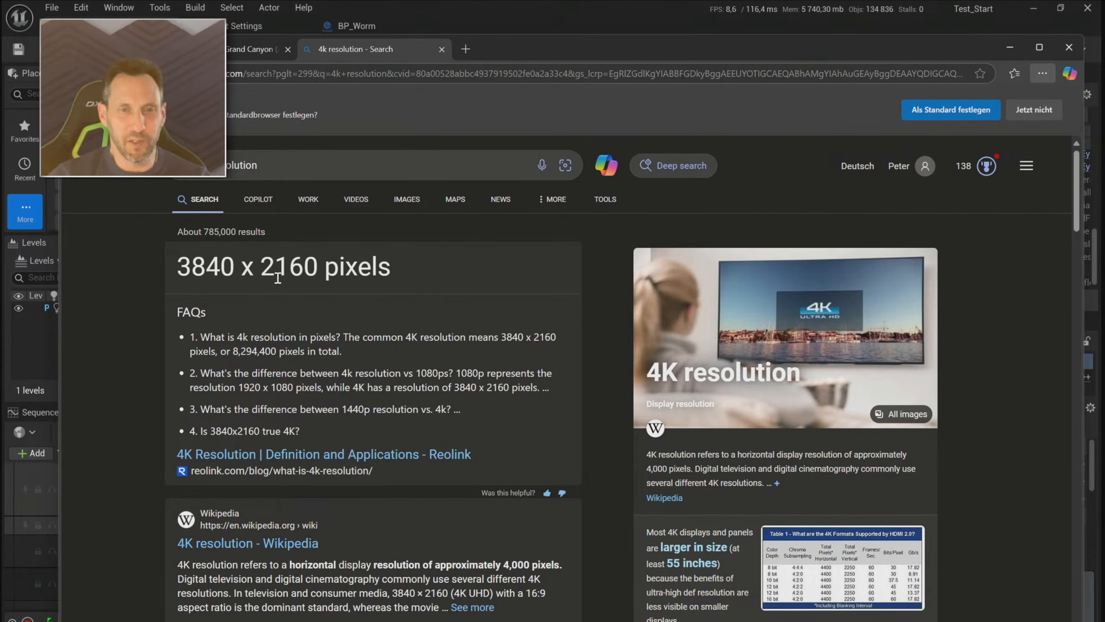
{"action": "left_click_drag", "start_coordinate": [563, 43], "coordinate": [617, 314]}
- Switch back to Unreal Editor, set the output resolution height to 2160, accept the render settings, and move the render queue window aside
{"action": "key", "text": "alt+Tab"}
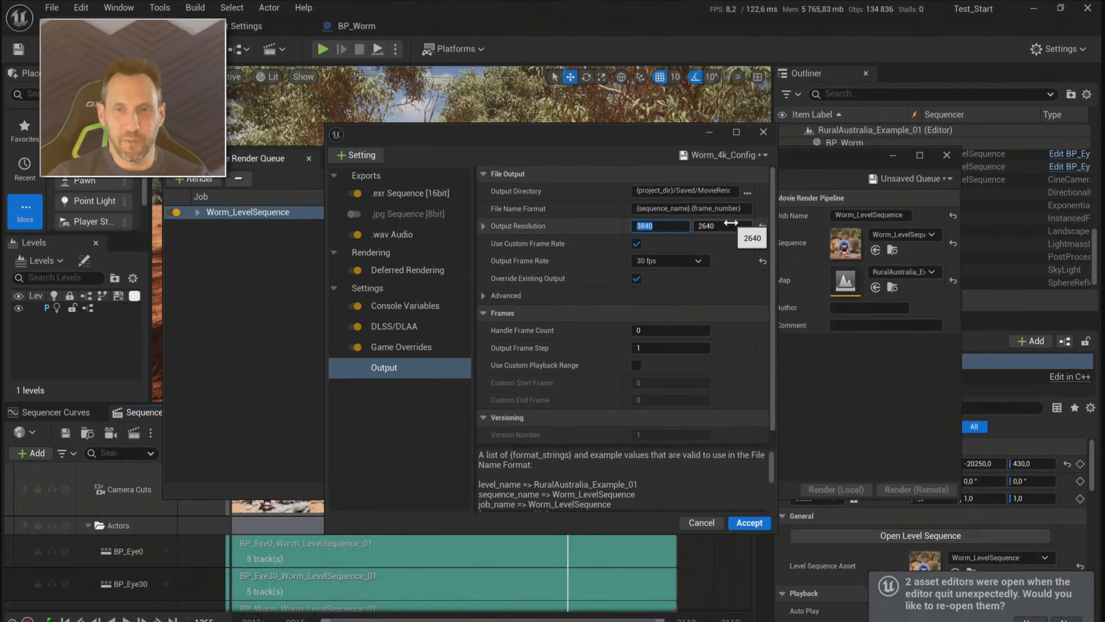
{"action": "type", "text": "2160"}
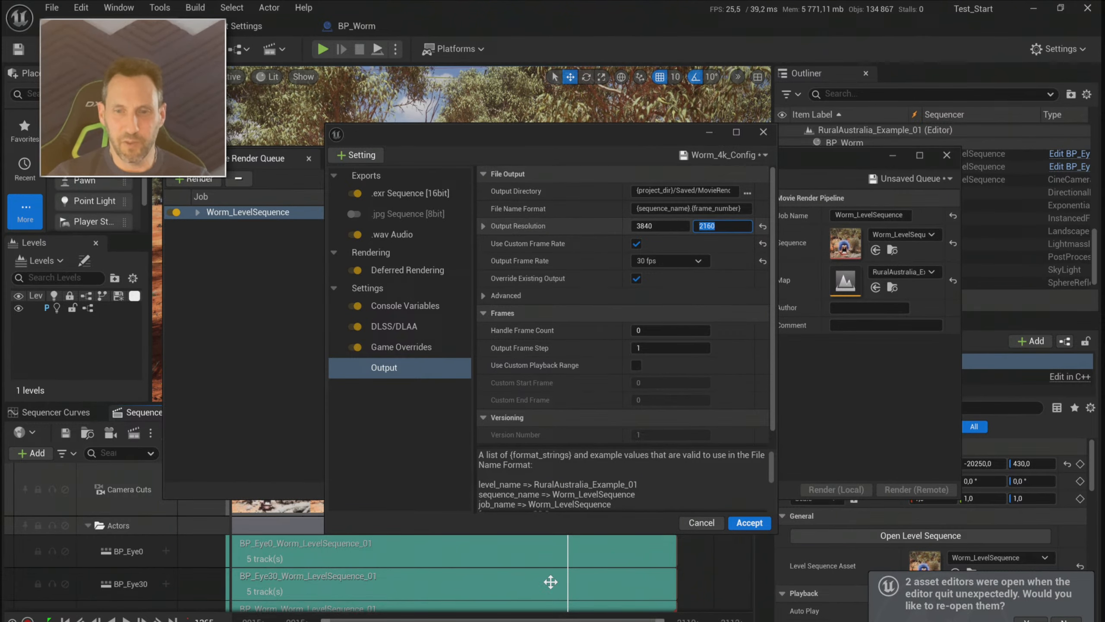
{"action": "key", "text": "Return"}
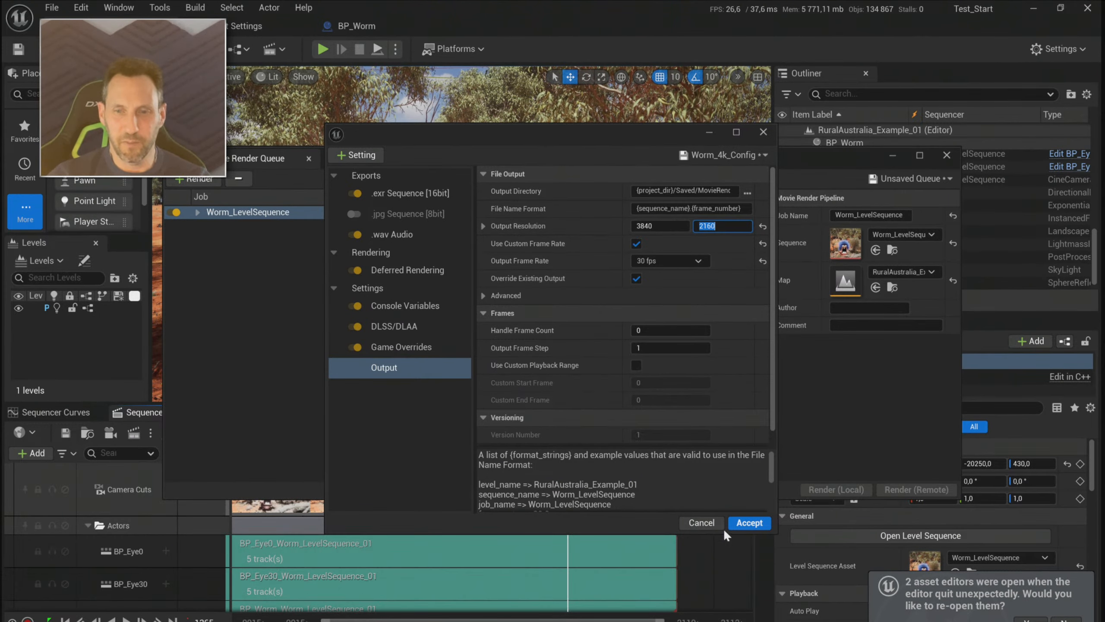
{"action": "left_click", "coordinate": [746, 523]}
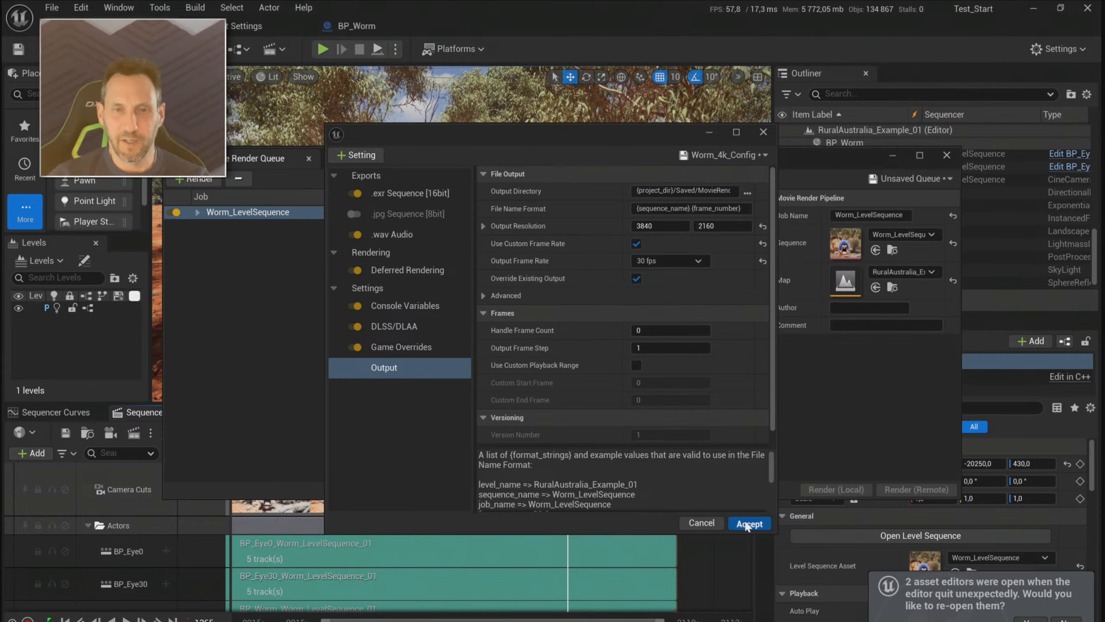
{"action": "left_click_drag", "start_coordinate": [424, 158], "coordinate": [461, 293]}
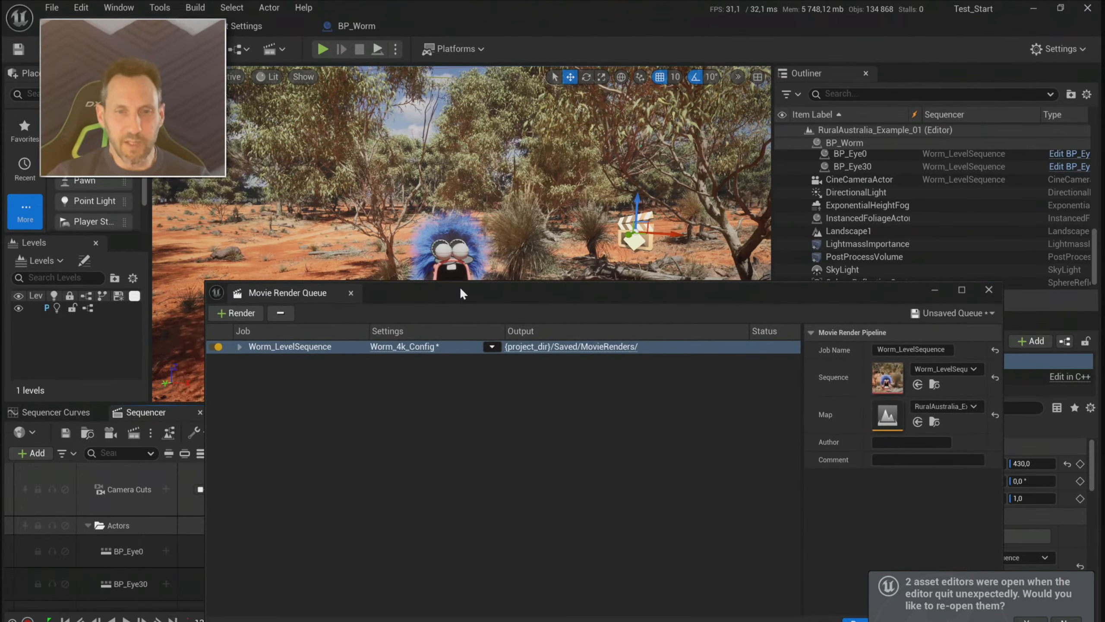
- Open the Worm_LevelSequence job's render settings and add six empty Console Variables entries, then move the settings window aside
{"action": "left_click", "coordinate": [417, 346]}
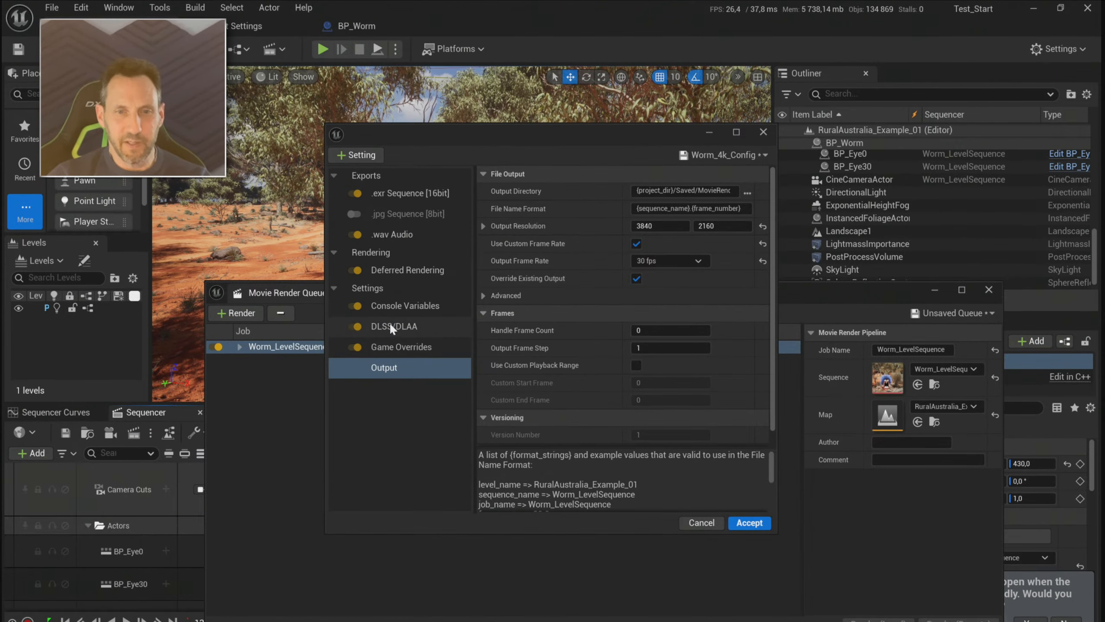
{"action": "left_click", "coordinate": [391, 308]}
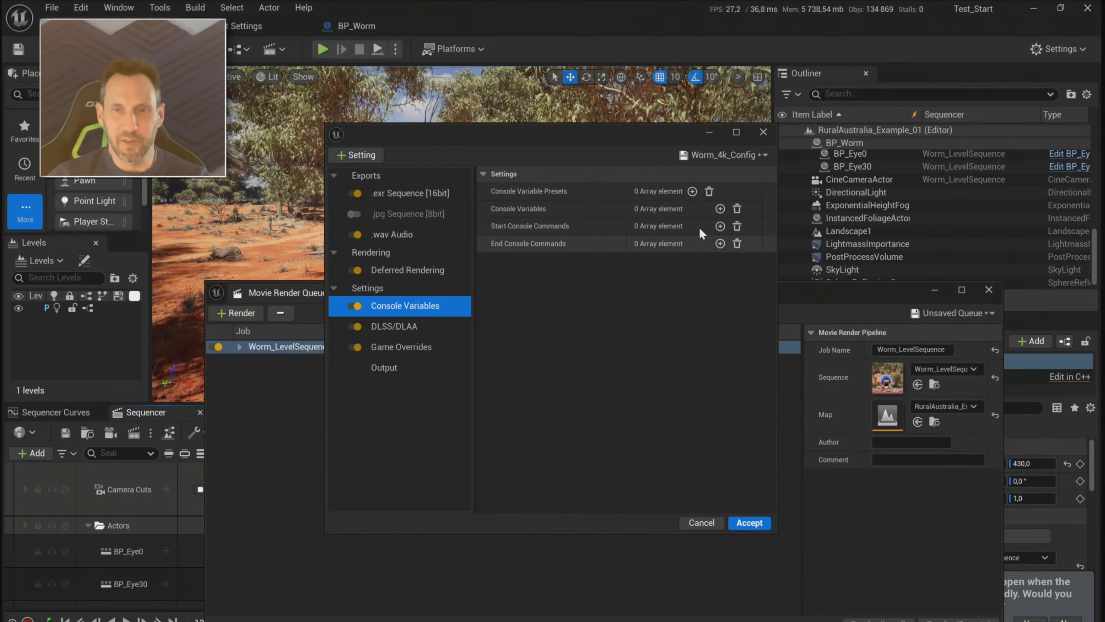
{"action": "mouse_move", "coordinate": [566, 191]}
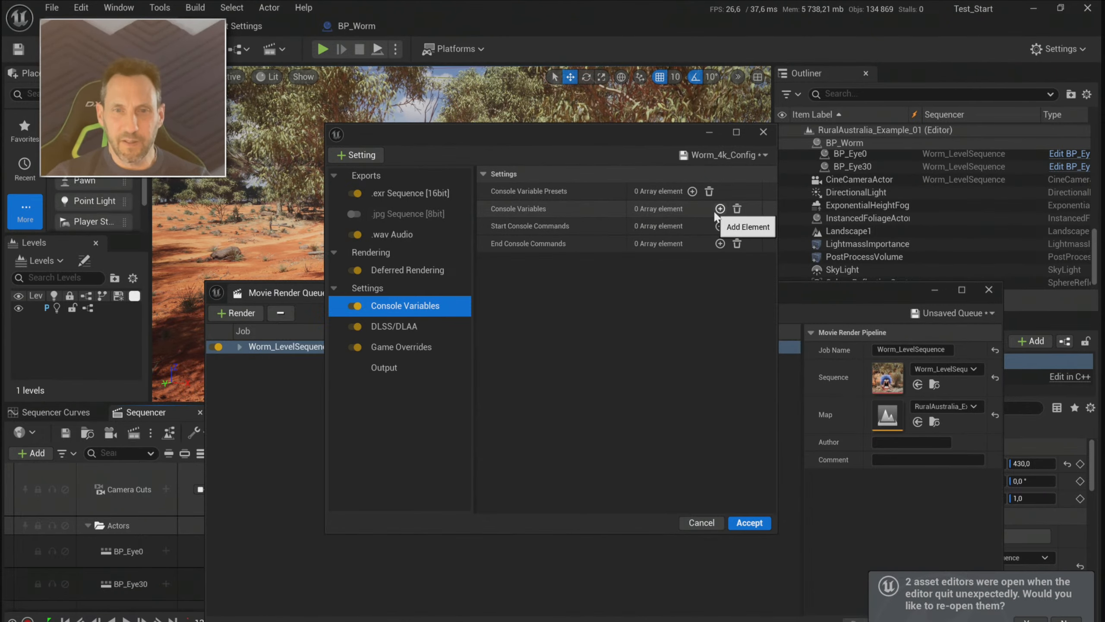
{"action": "left_click", "coordinate": [720, 209]}
{"action": "left_click", "coordinate": [720, 208]}
{"action": "left_click", "coordinate": [720, 208]}
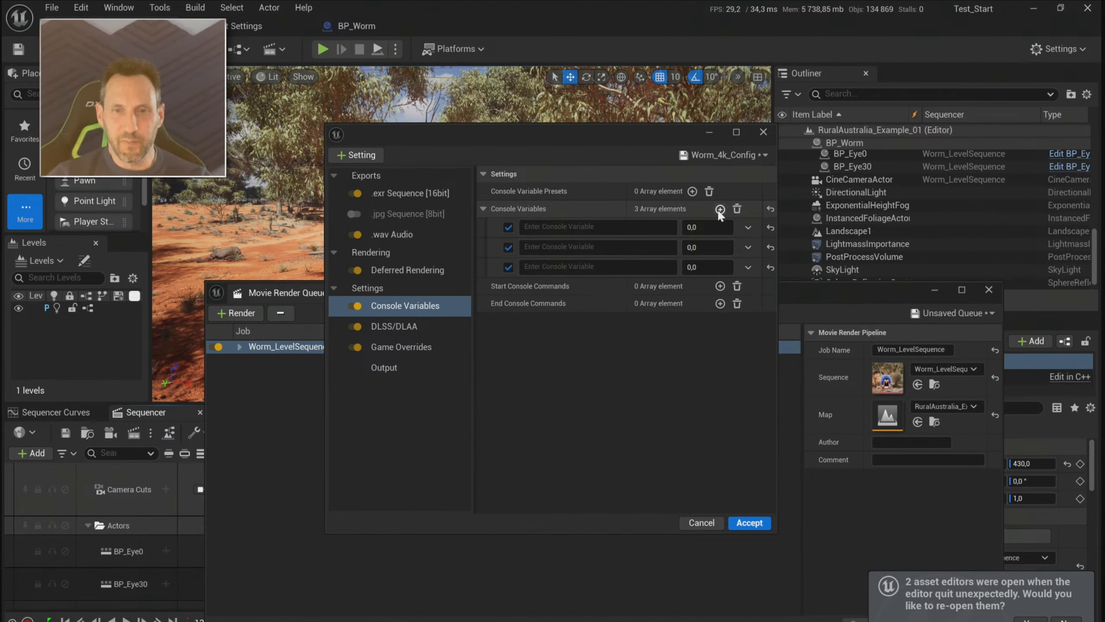
{"action": "left_click", "coordinate": [720, 209]}
{"action": "left_click", "coordinate": [720, 208]}
{"action": "left_click", "coordinate": [720, 209]}
{"action": "left_click_drag", "start_coordinate": [648, 135], "coordinate": [409, 232]}
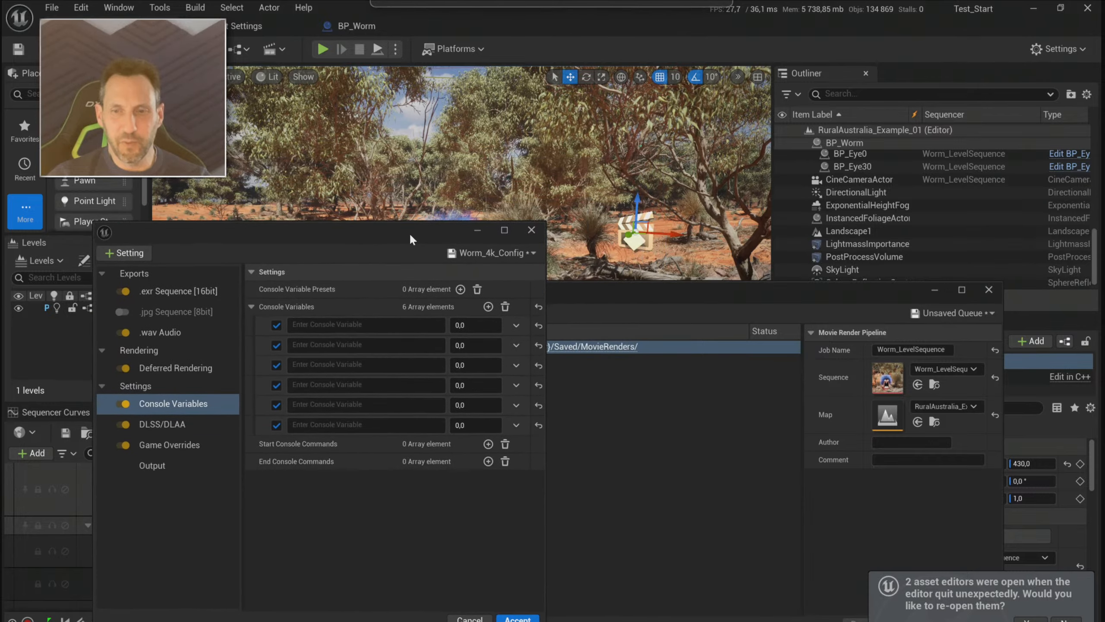
- Switch to the Cvars_Fur.txt notes and copy r.HairStrands.SkyLighting.IntegrationType into the first console variable entry in Unreal Editor
{"action": "key", "text": "alt+Tab"}
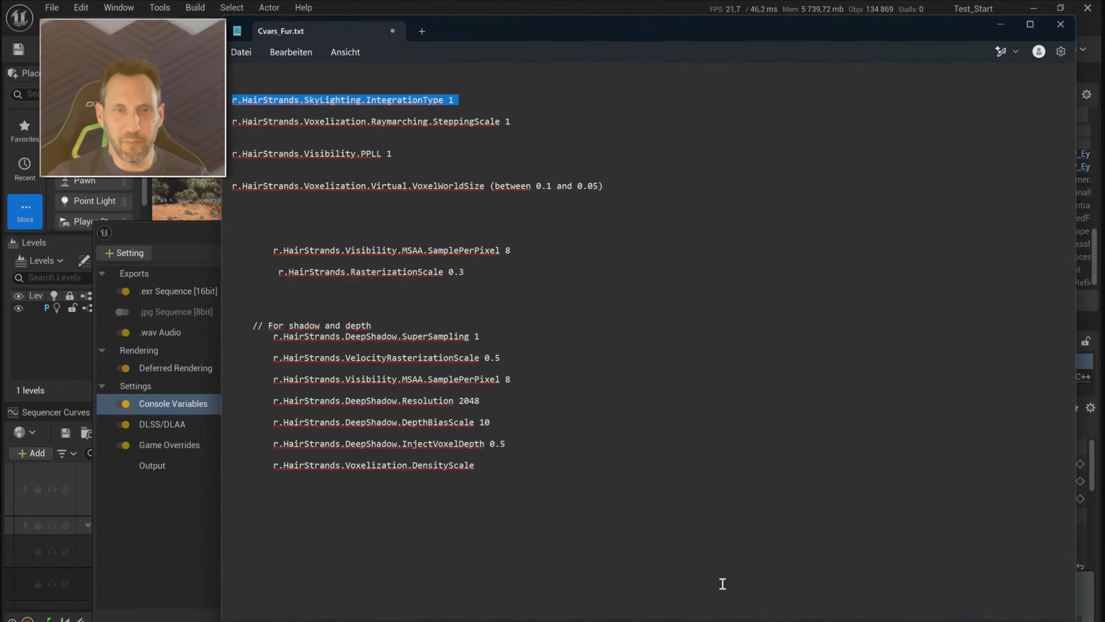
{"action": "left_click_drag", "start_coordinate": [459, 35], "coordinate": [820, 63]}
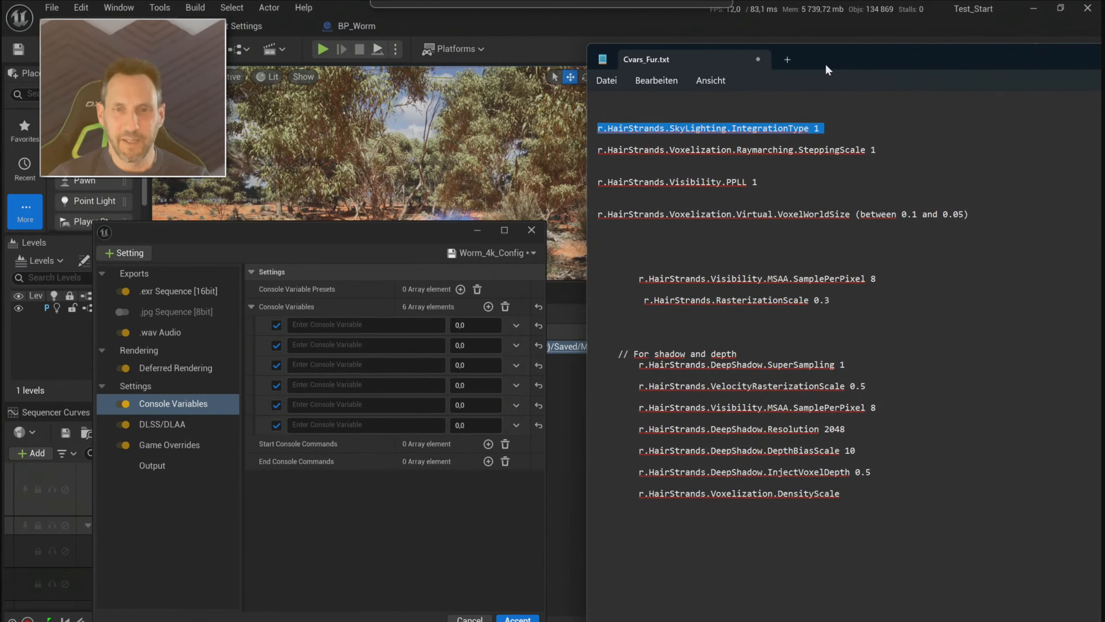
{"action": "left_click", "coordinate": [810, 130]}
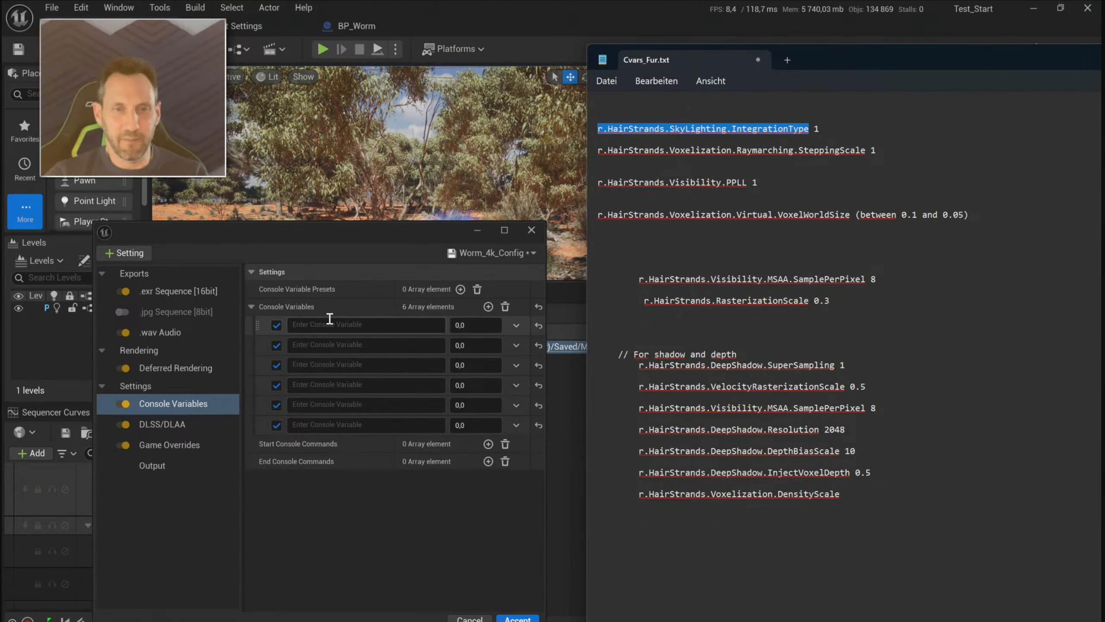
{"action": "left_click", "coordinate": [337, 325]}
{"action": "type", "text": "r.HairStrands.SkyLighting.IntegrationType"}
- Copy r.HairStrands.Voxelization.Raymarching.SteppingScale from Cvars_Fur.txt into the second console variable entry in Unreal Editor
{"action": "key", "text": "alt+Tab"}
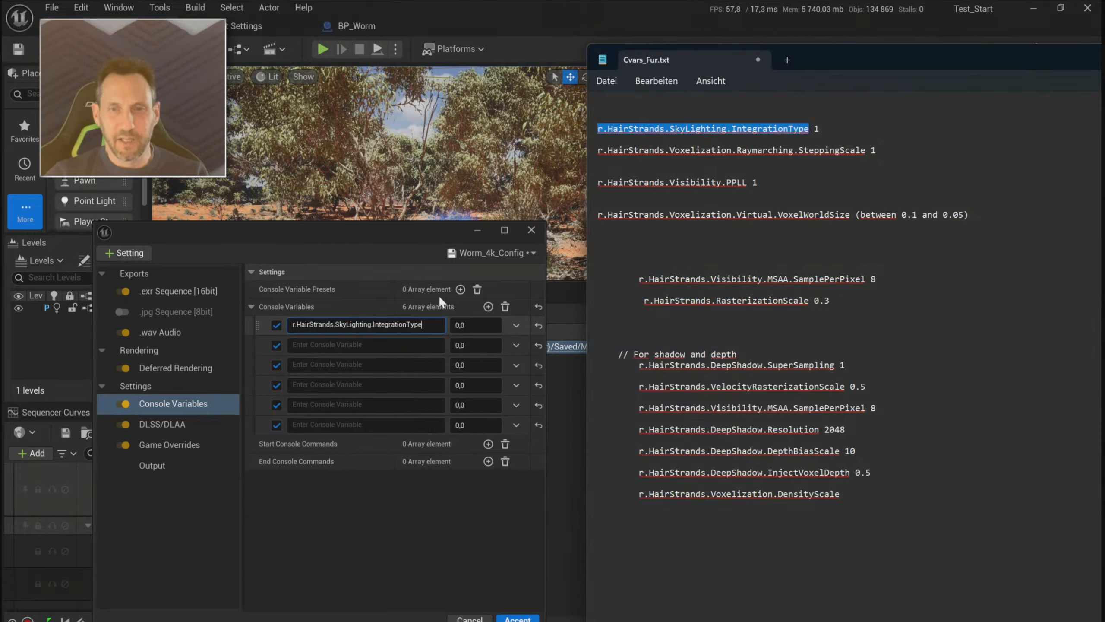
{"action": "left_click", "coordinate": [864, 150]}
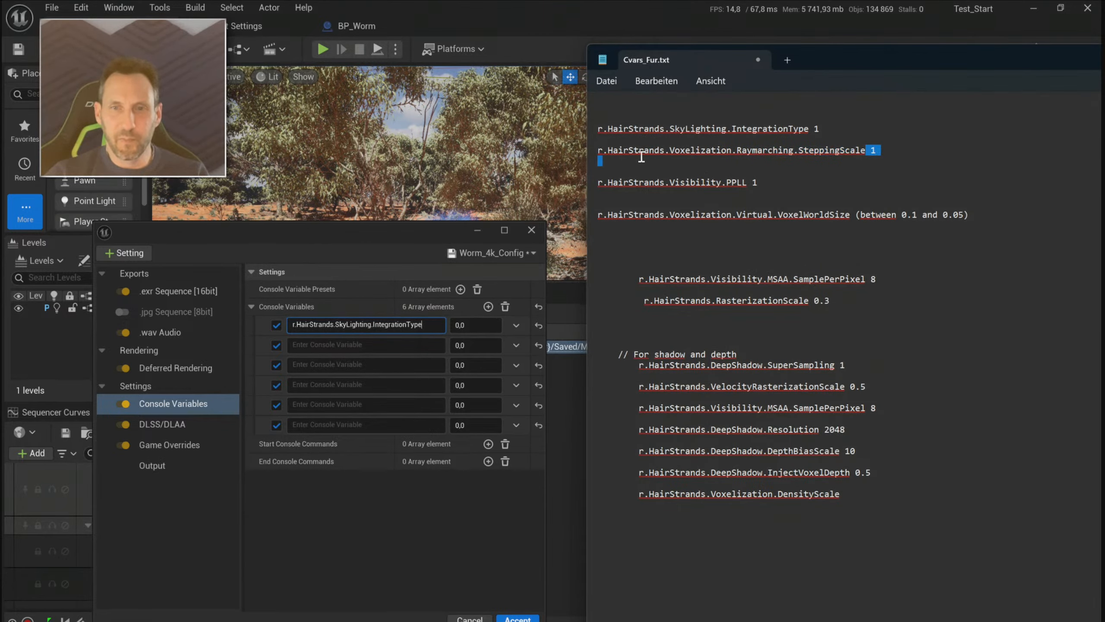
{"action": "left_click_drag", "start_coordinate": [642, 157], "coordinate": [600, 150]}
{"action": "key", "text": "ctrl+c"}
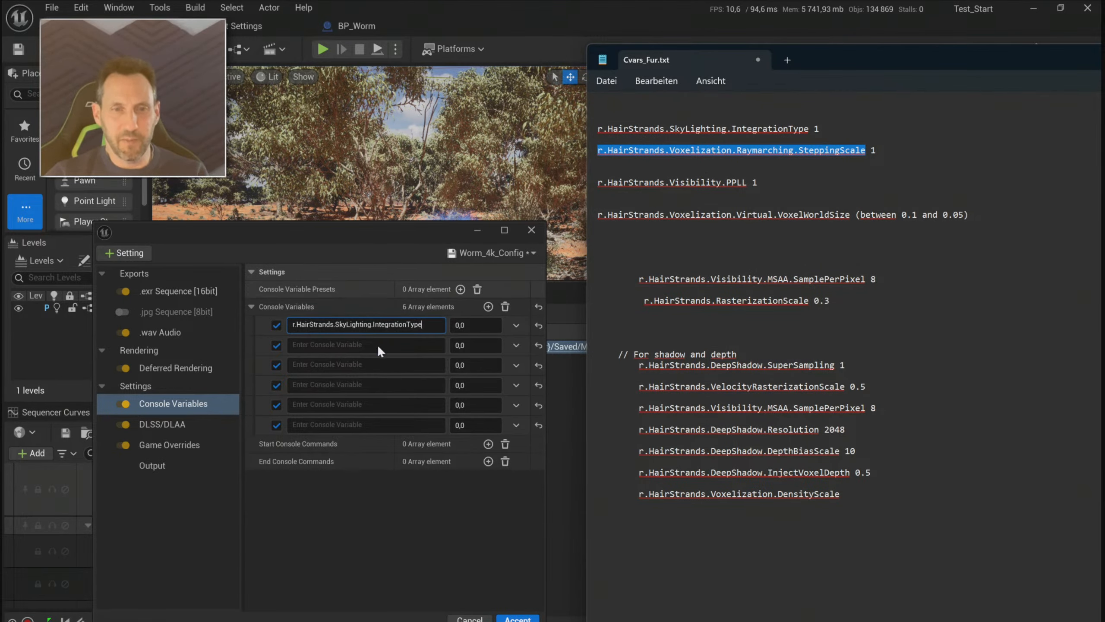
{"action": "left_click", "coordinate": [368, 342]}
{"action": "key", "text": "ctrl+v"}
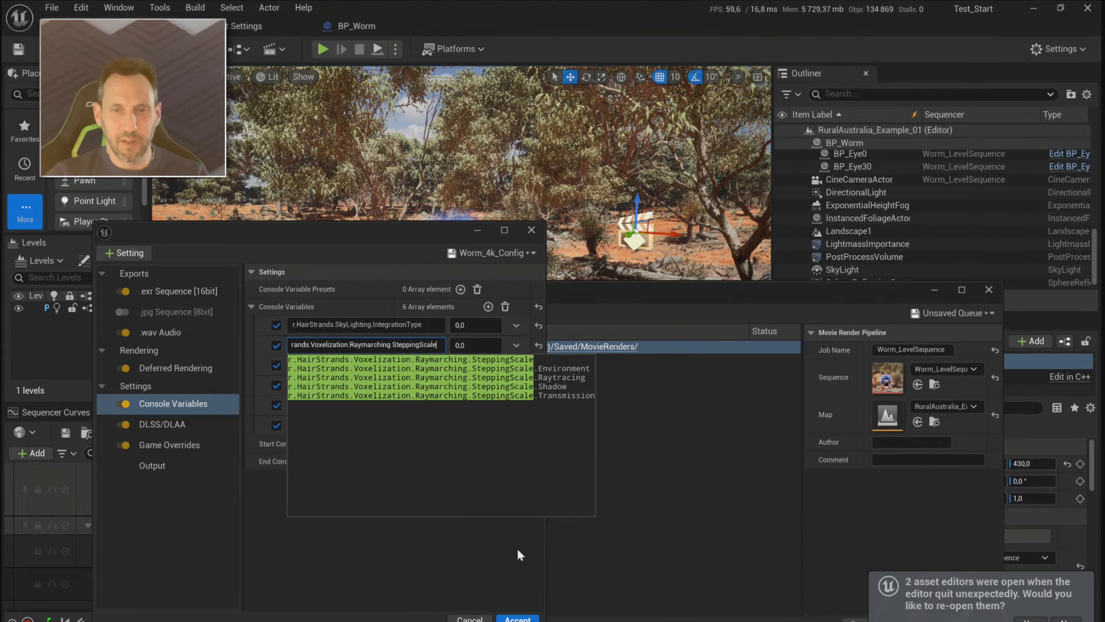
{"action": "left_click", "coordinate": [519, 360]}
- Copy r.HairStrands.Visibility.PPLL from Cvars_Fur.txt into the third console variable entry and move the settings window off the worm in the viewport
{"action": "key", "text": "alt+Tab"}
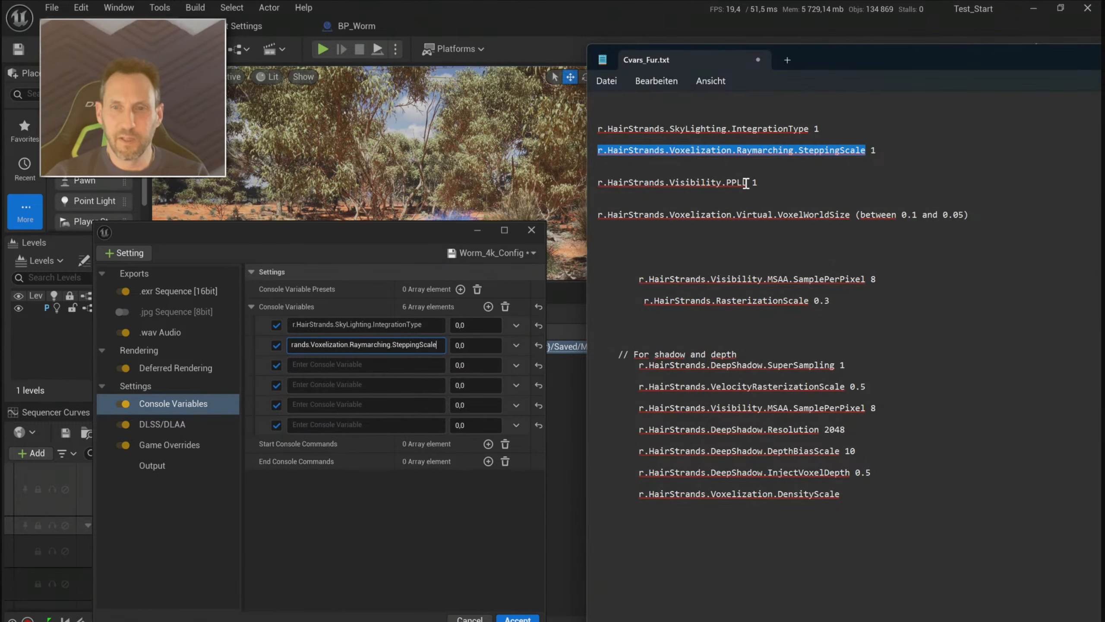
{"action": "left_click_drag", "start_coordinate": [746, 183], "coordinate": [739, 184]}
{"action": "left_click", "coordinate": [592, 193]}
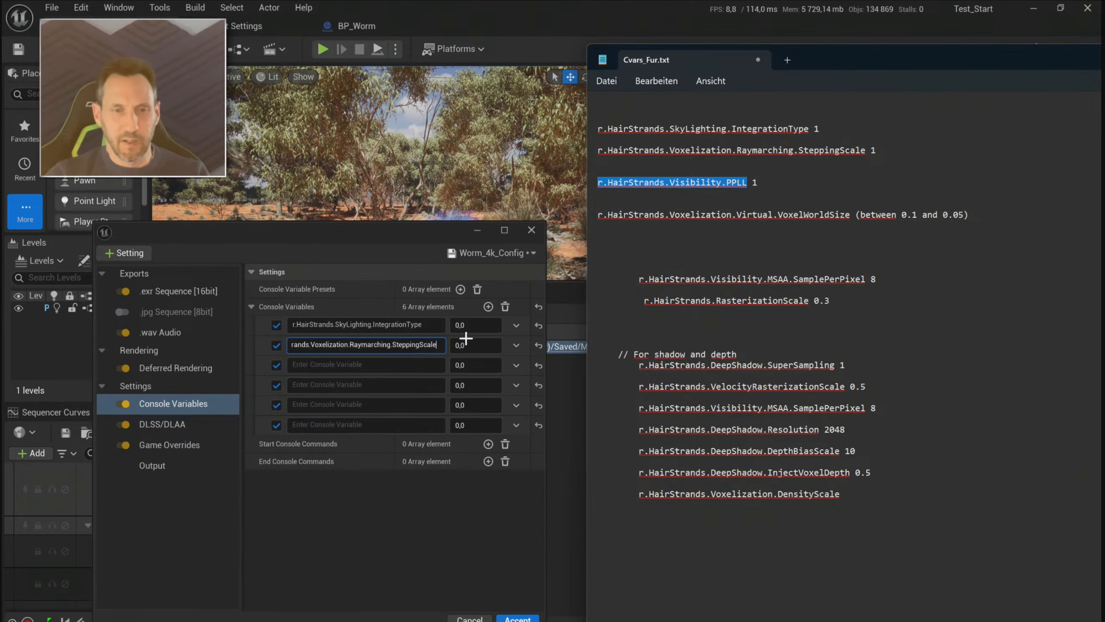
{"action": "left_click", "coordinate": [388, 365]}
{"action": "key", "text": "ctrl+v"}
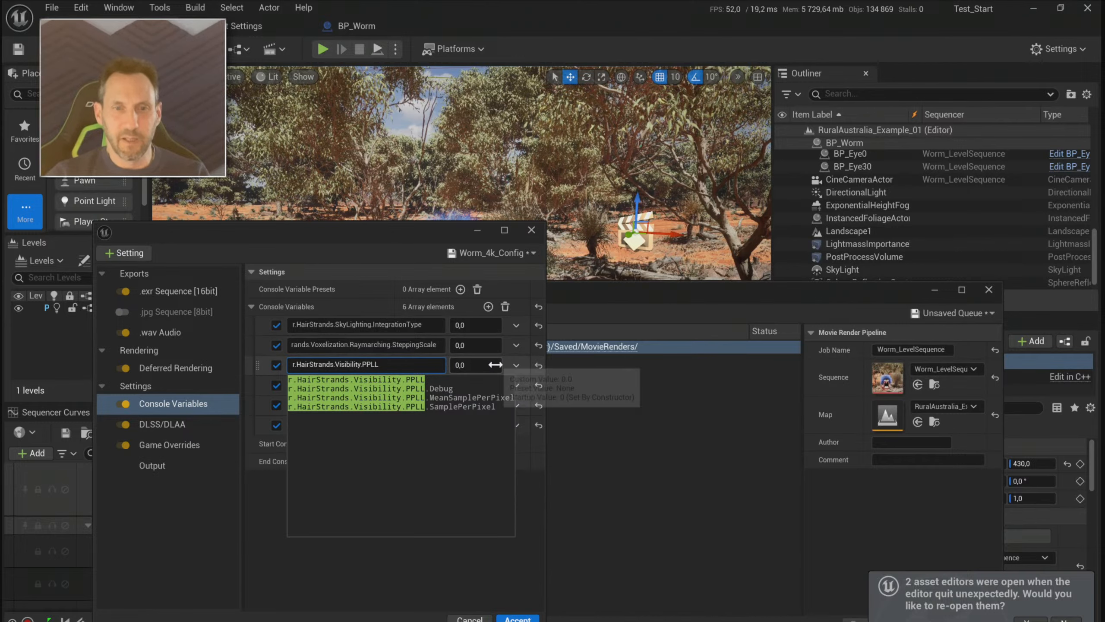
{"action": "left_click_drag", "start_coordinate": [435, 229], "coordinate": [444, 293]}
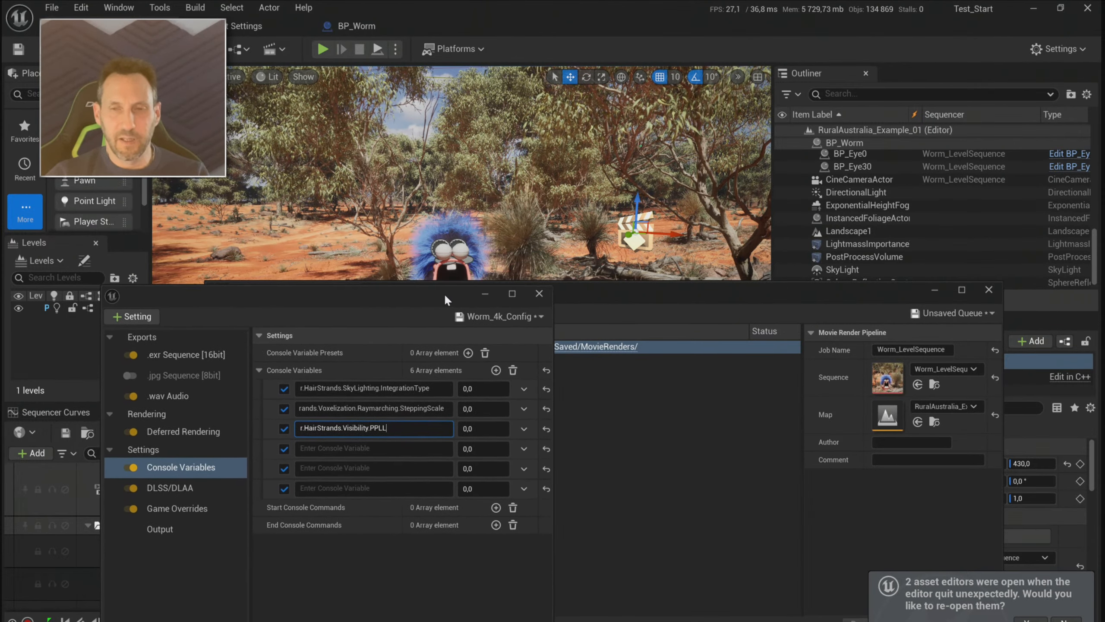
{"action": "left_click", "coordinate": [933, 289]}
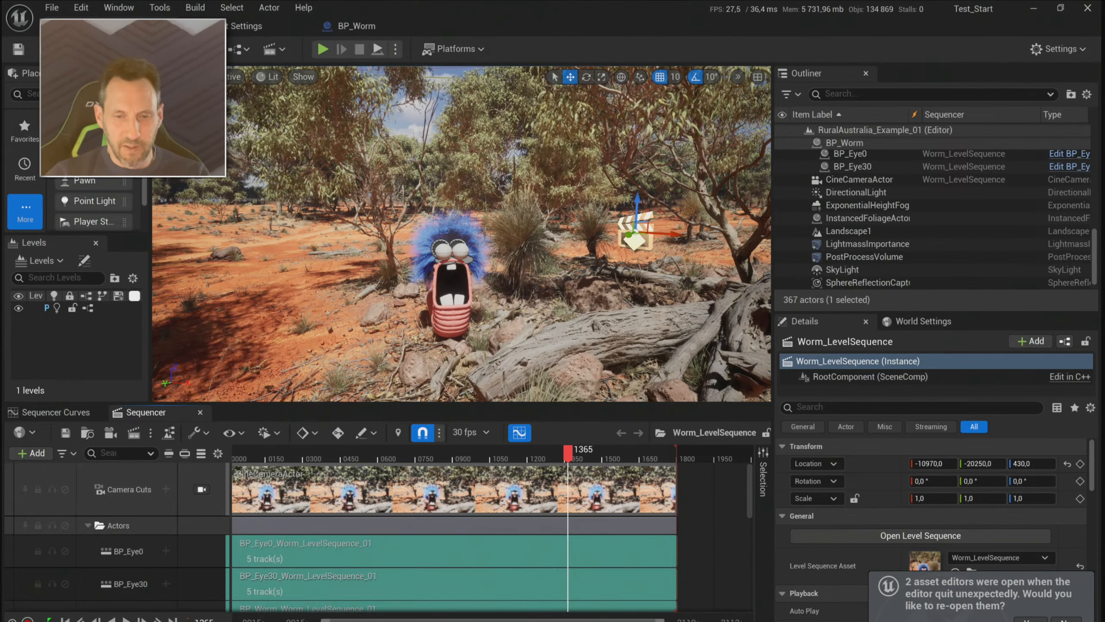
{"action": "mouse_move", "coordinate": [518, 620]}
{"action": "left_click", "coordinate": [582, 597]}
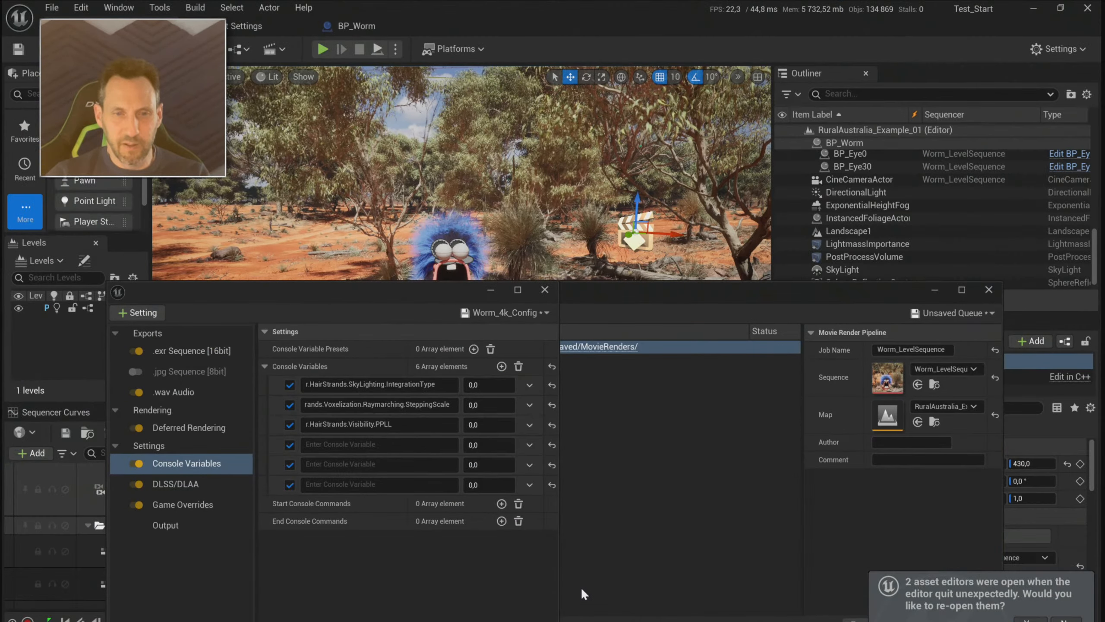
{"action": "left_click", "coordinate": [435, 424]}
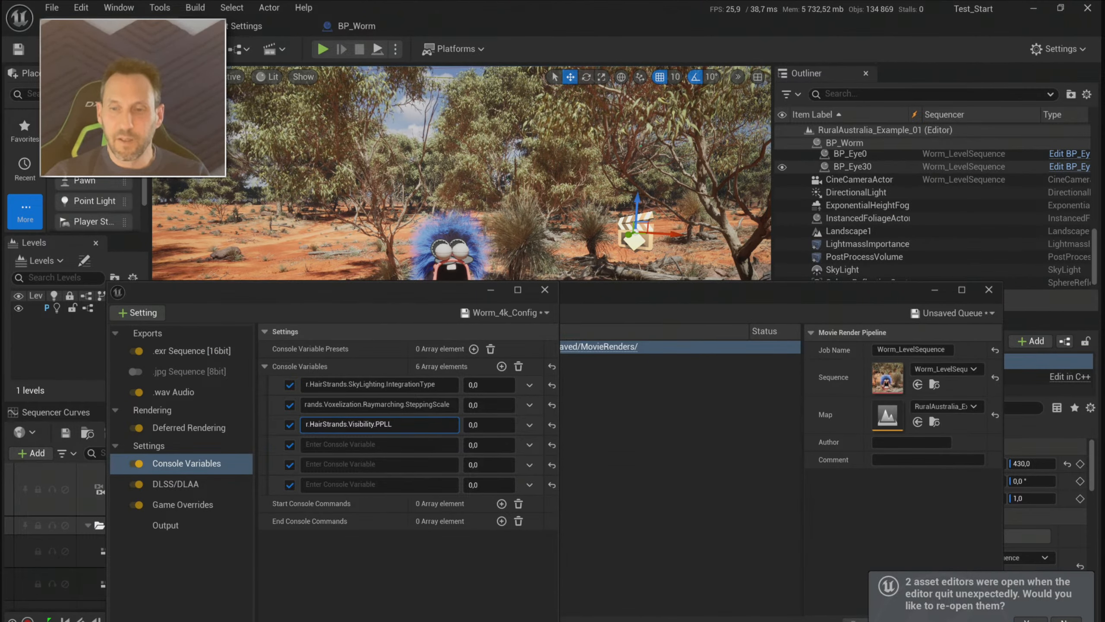
- Copy r.HairStrands.Visibility.MSAA.SamplePerPixel from Cvars_Fur.txt into the fourth console variable entry in Unreal Editor
{"action": "key", "text": "alt+Tab"}
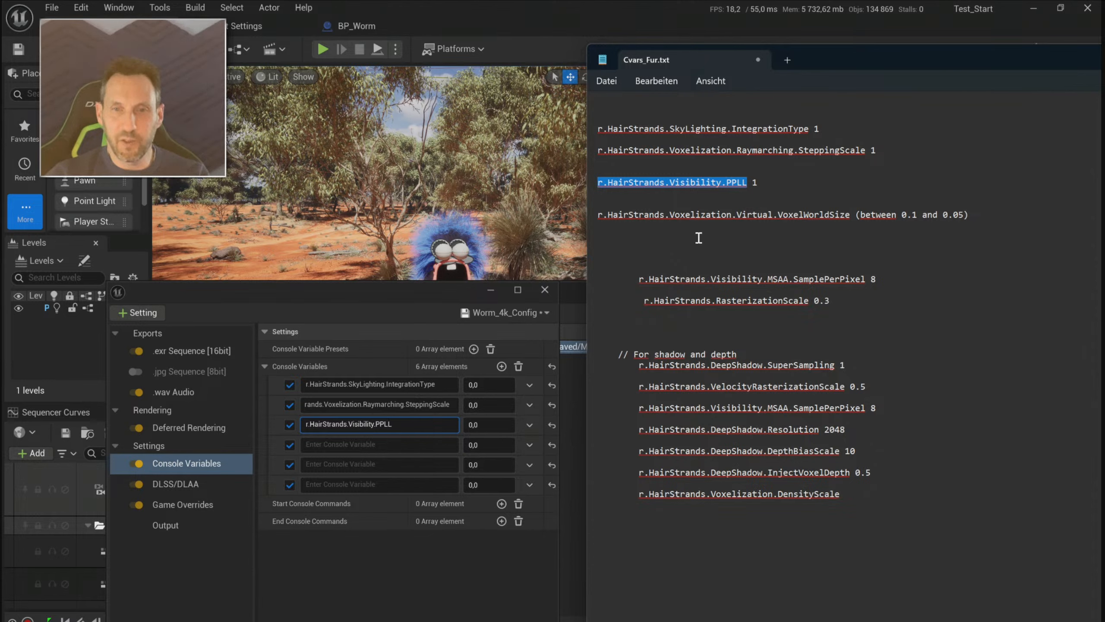
{"action": "left_click_drag", "start_coordinate": [600, 216], "coordinate": [854, 216]}
{"action": "left_click", "coordinate": [835, 268]}
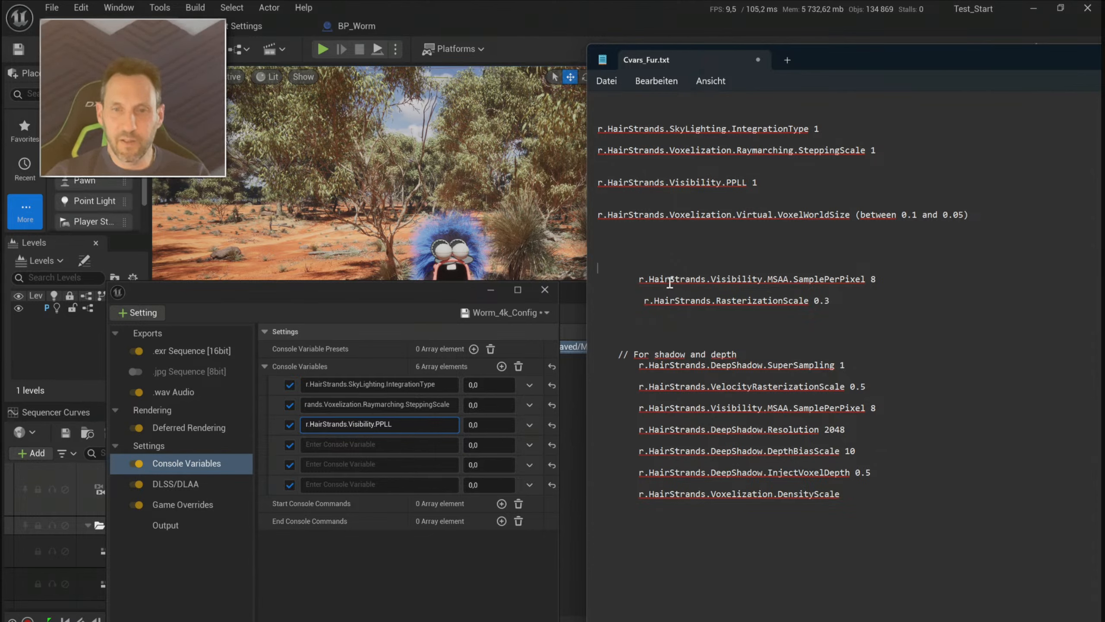
{"action": "left_click_drag", "start_coordinate": [731, 279], "coordinate": [845, 284]}
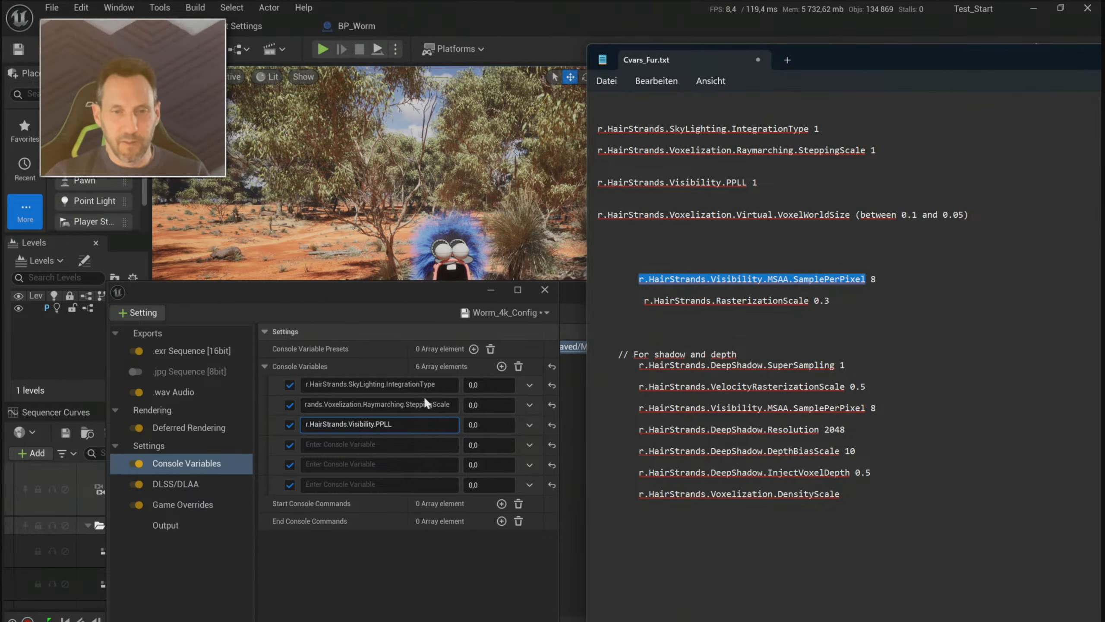
{"action": "left_click", "coordinate": [405, 442]}
{"action": "key", "text": "ctrl+v"}
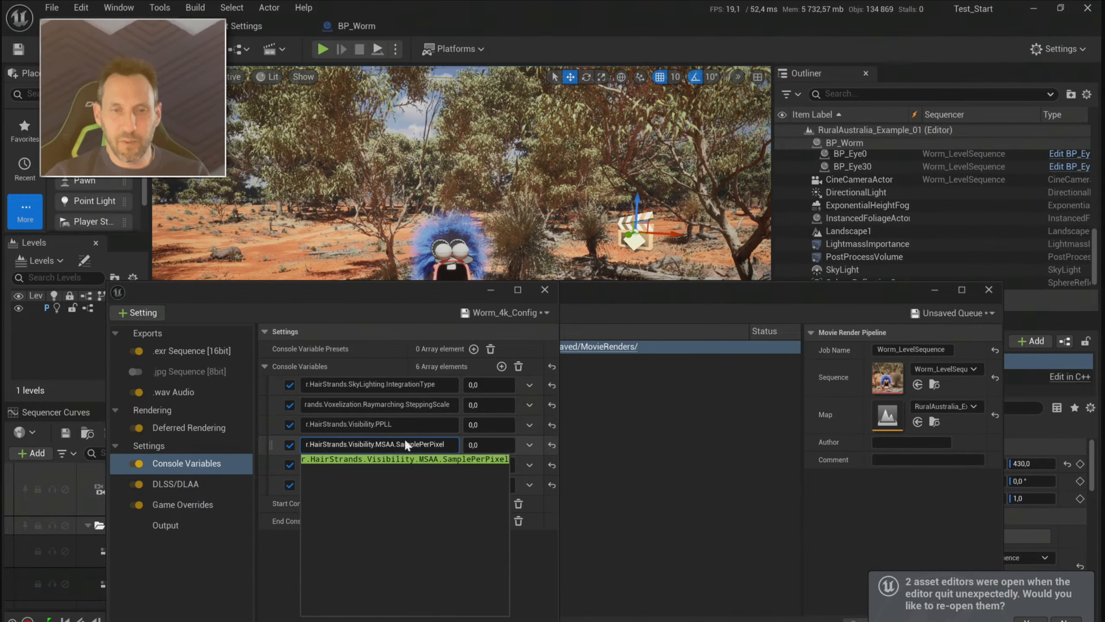
{"action": "left_click", "coordinate": [428, 459]}
- Copy r.HairStrands.RasterizationScale from Cvars_Fur.txt into the fifth console variable entry in Unreal Editor
{"action": "key", "text": "alt+Tab"}
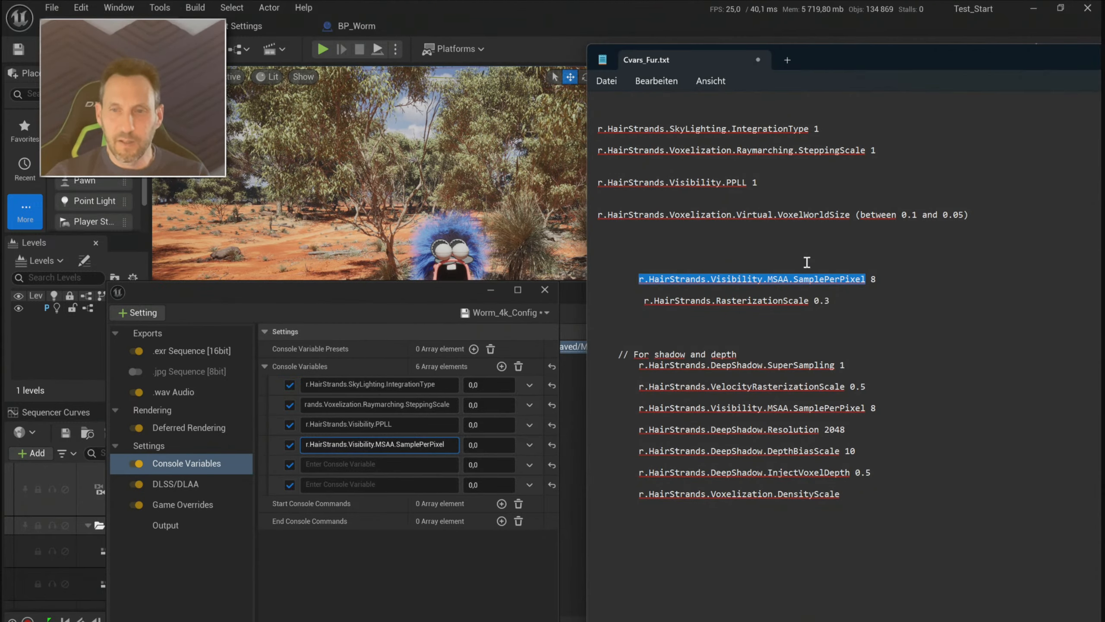
{"action": "left_click_drag", "start_coordinate": [645, 301], "coordinate": [724, 301]}
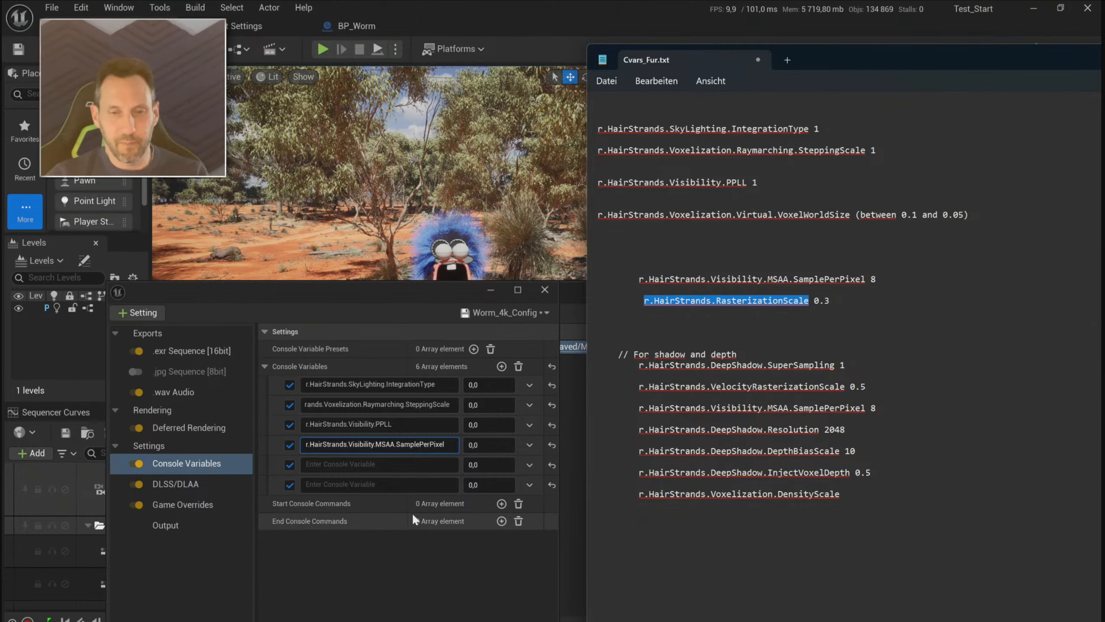
{"action": "left_click", "coordinate": [339, 449]}
{"action": "left_click", "coordinate": [336, 464]}
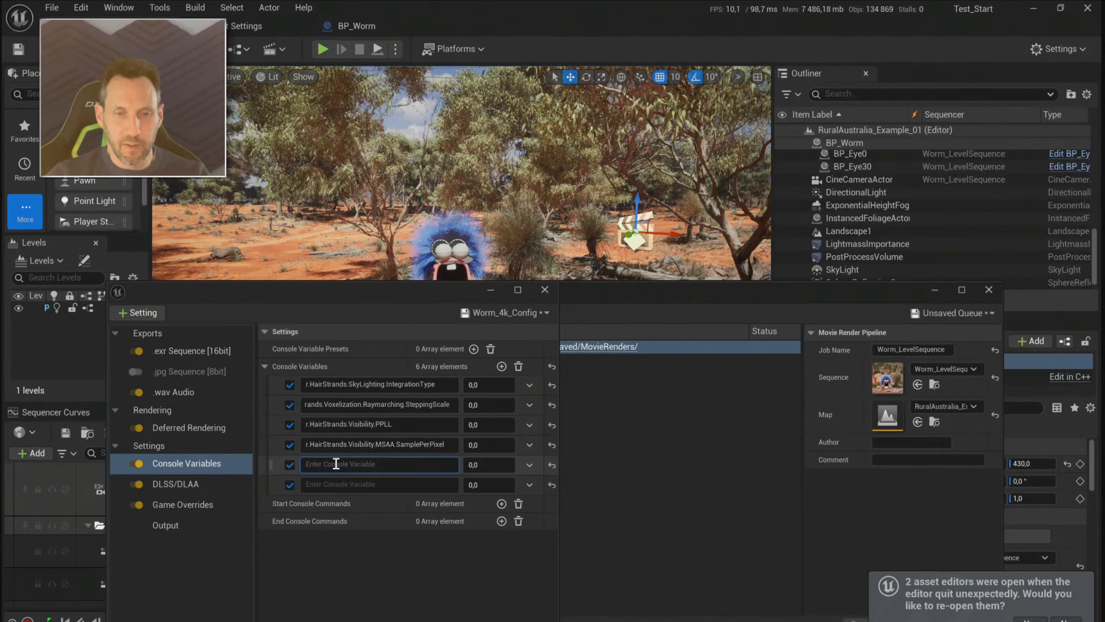
{"action": "key", "text": "ctrl+v"}
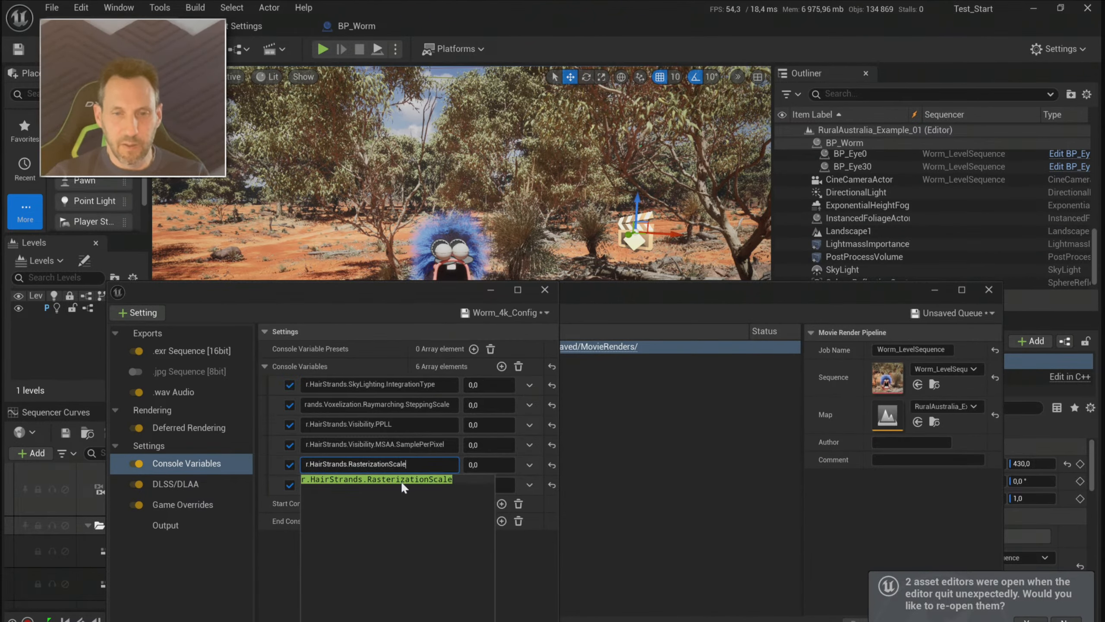
{"action": "left_click", "coordinate": [410, 479]}
- Check the values in Cvars_Fur.txt and set SkyLighting.IntegrationType, Raymarching.SteppingScale and Visibility.PPLL to 1 in Unreal Editor
{"action": "key", "text": "alt+Tab"}
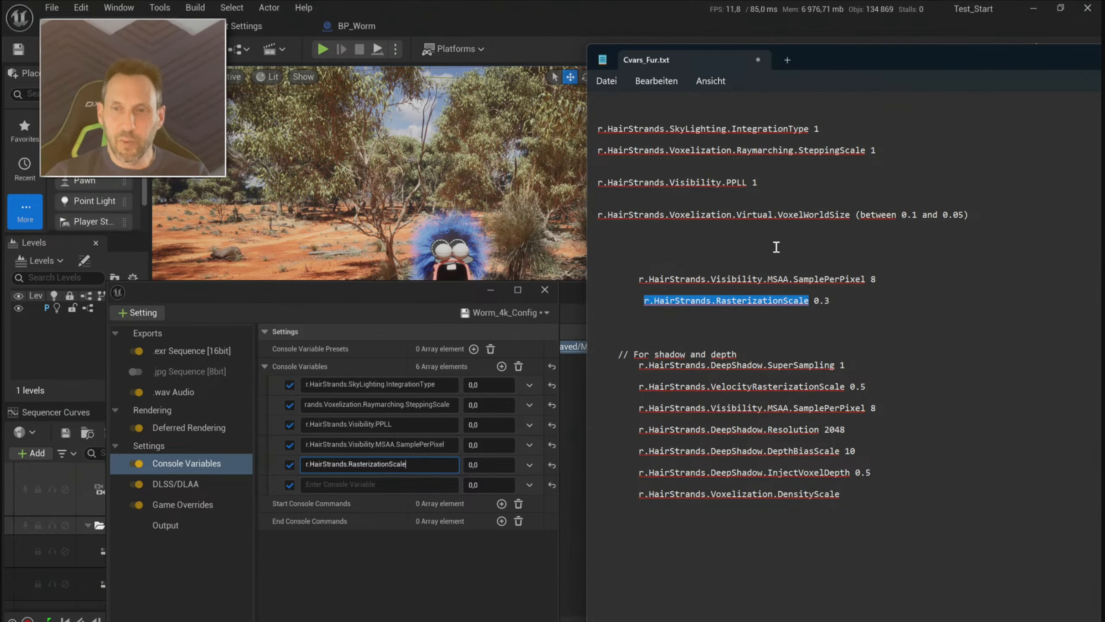
{"action": "left_click", "coordinate": [483, 385]}
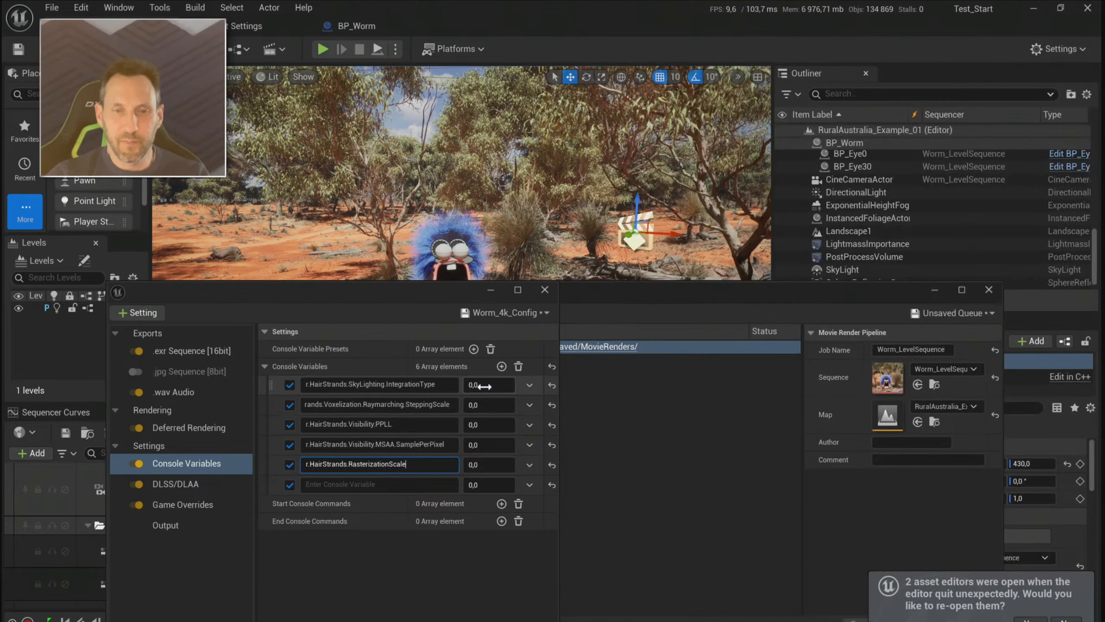
{"action": "type", "text": "1"}
{"action": "left_click", "coordinate": [481, 403]}
{"action": "left_click", "coordinate": [481, 404]}
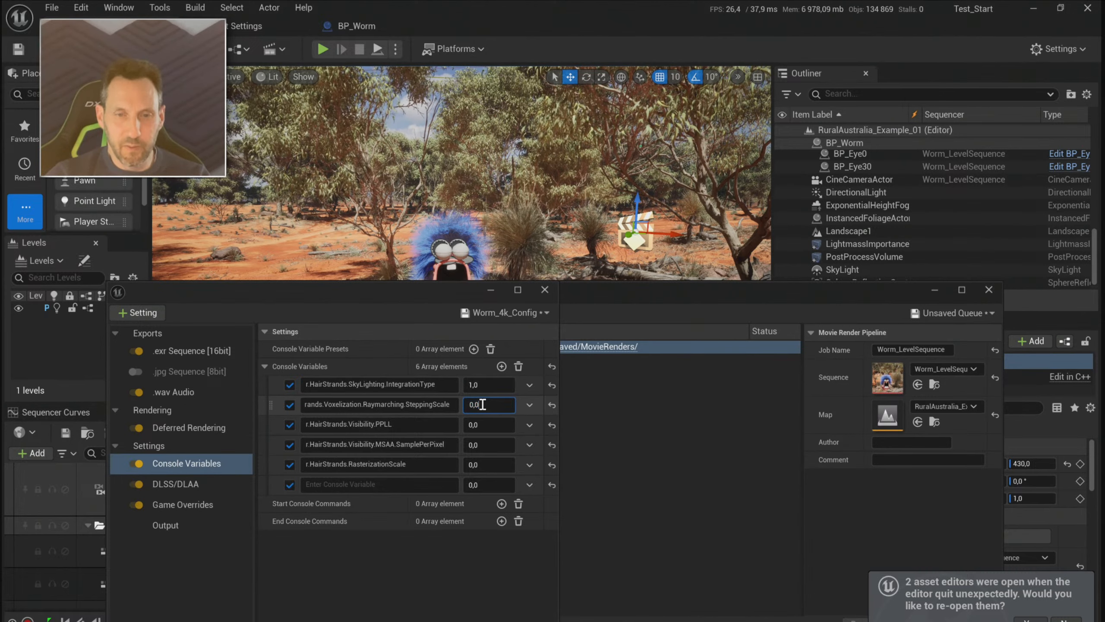
{"action": "type", "text": "1"}
{"action": "left_click_drag", "start_coordinate": [482, 403], "coordinate": [450, 403]}
{"action": "type", "text": "1"}
{"action": "left_click", "coordinate": [487, 424]}
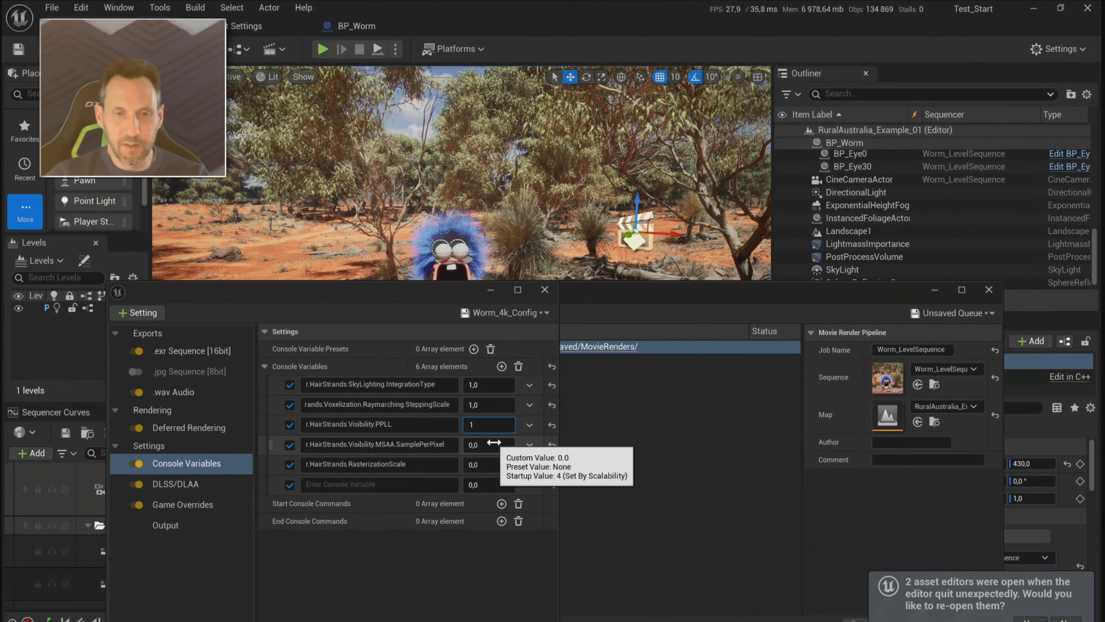
- Look up the sample count in Cvars_Fur.txt and set r.HairStrands.Visibility.MSAA.SamplePerPixel to 8 in Unreal Editor
{"action": "key", "text": "alt+Tab"}
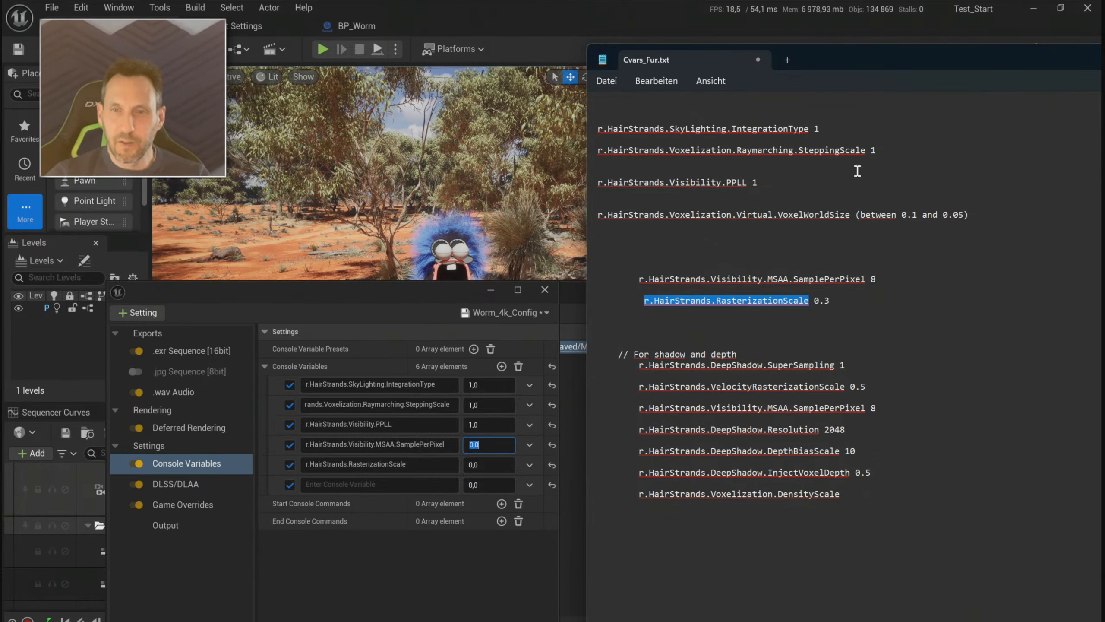
{"action": "key", "text": "alt+Tab"}
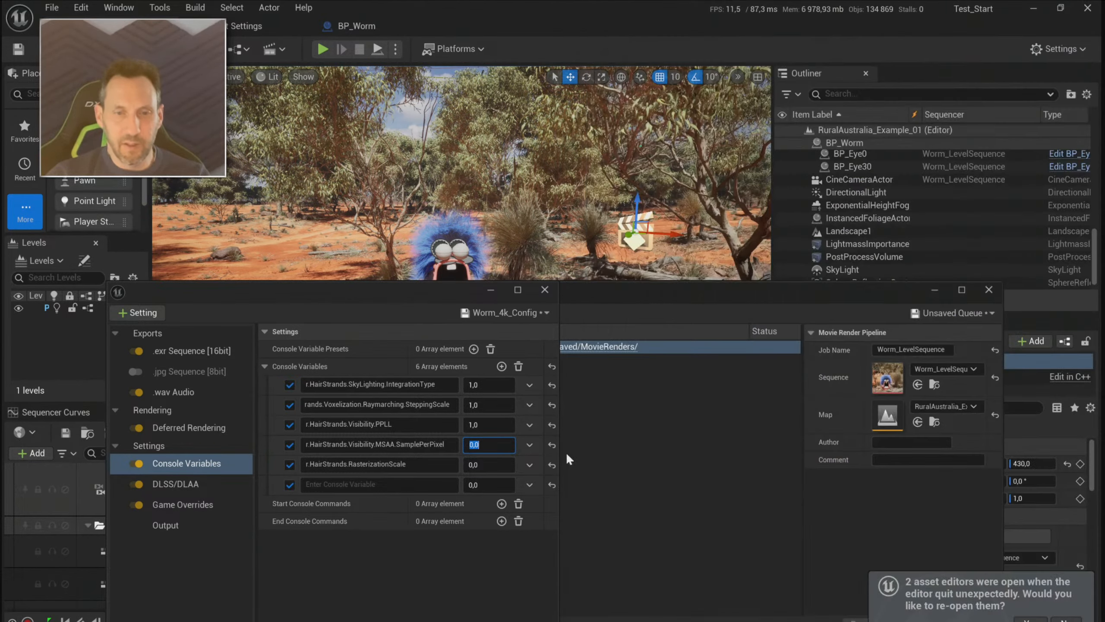
{"action": "left_click", "coordinate": [453, 466]}
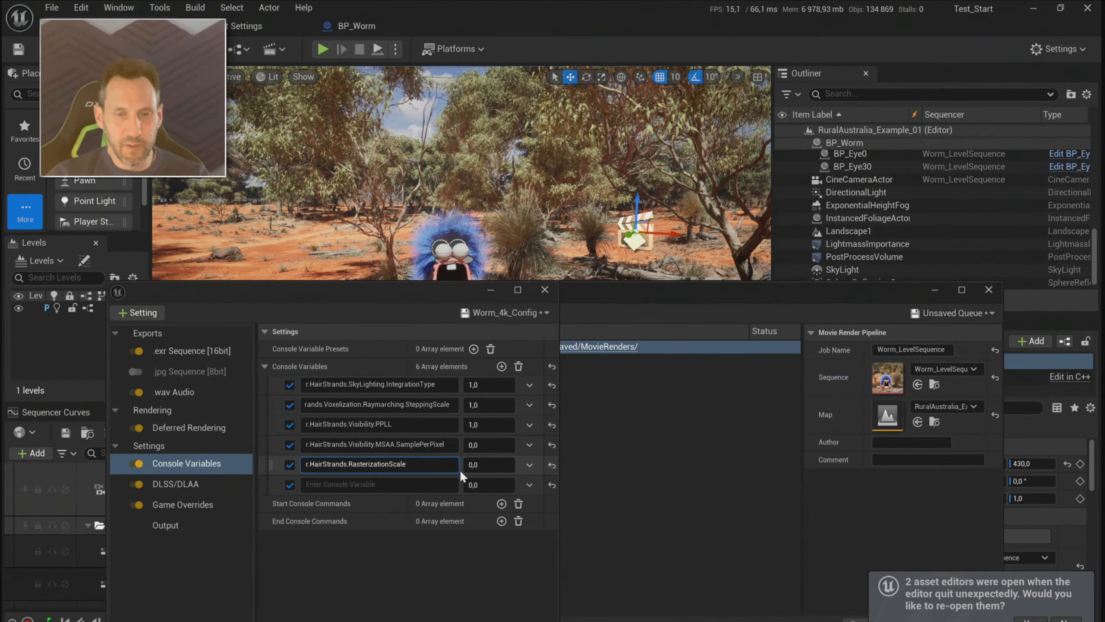
{"action": "left_click", "coordinate": [495, 446]}
{"action": "type", "text": "8"}
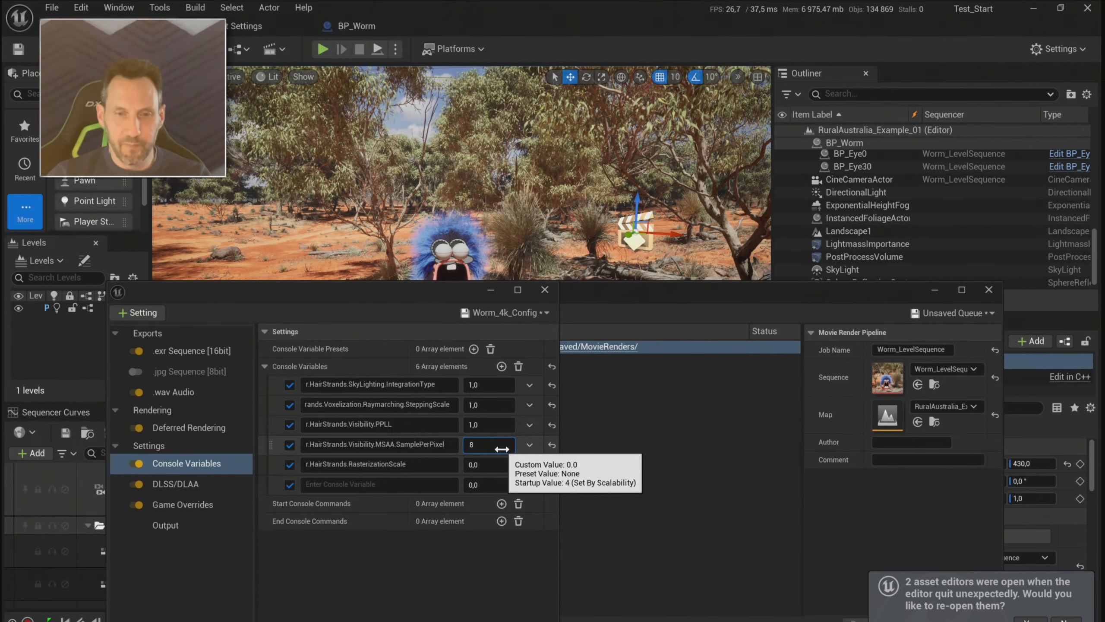
- Look up the scale value in Cvars_Fur.txt and set r.HairStrands.RasterizationScale to 0.3 in Unreal Editor
{"action": "key", "text": "alt+Tab"}
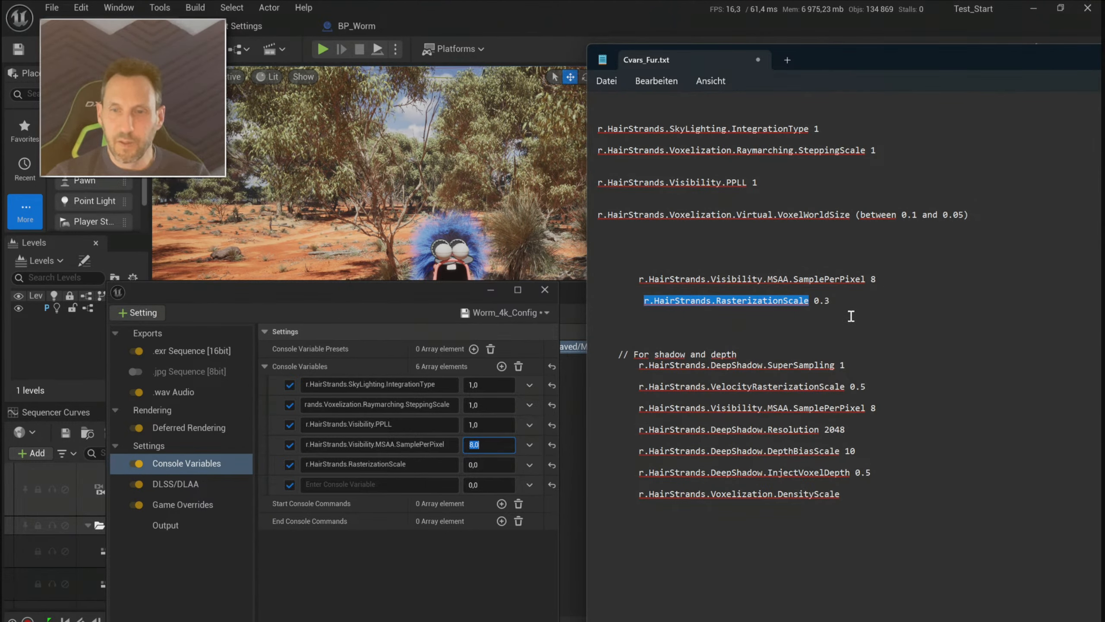
{"action": "left_click_drag", "start_coordinate": [833, 301], "coordinate": [820, 298]}
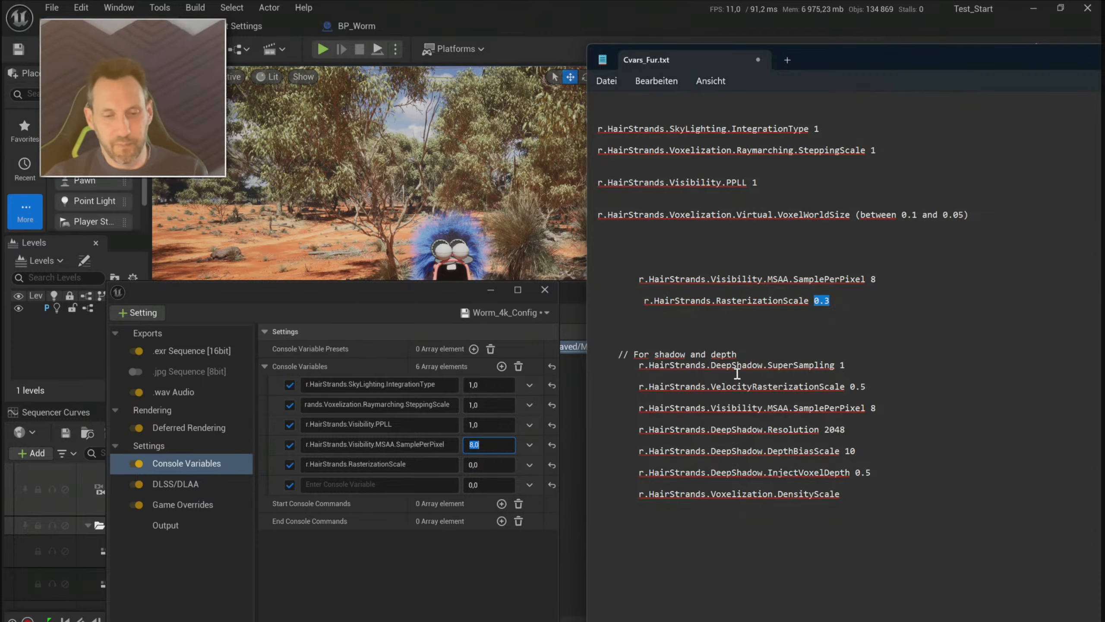
{"action": "key", "text": "alt+Tab"}
{"action": "left_click", "coordinate": [479, 465]}
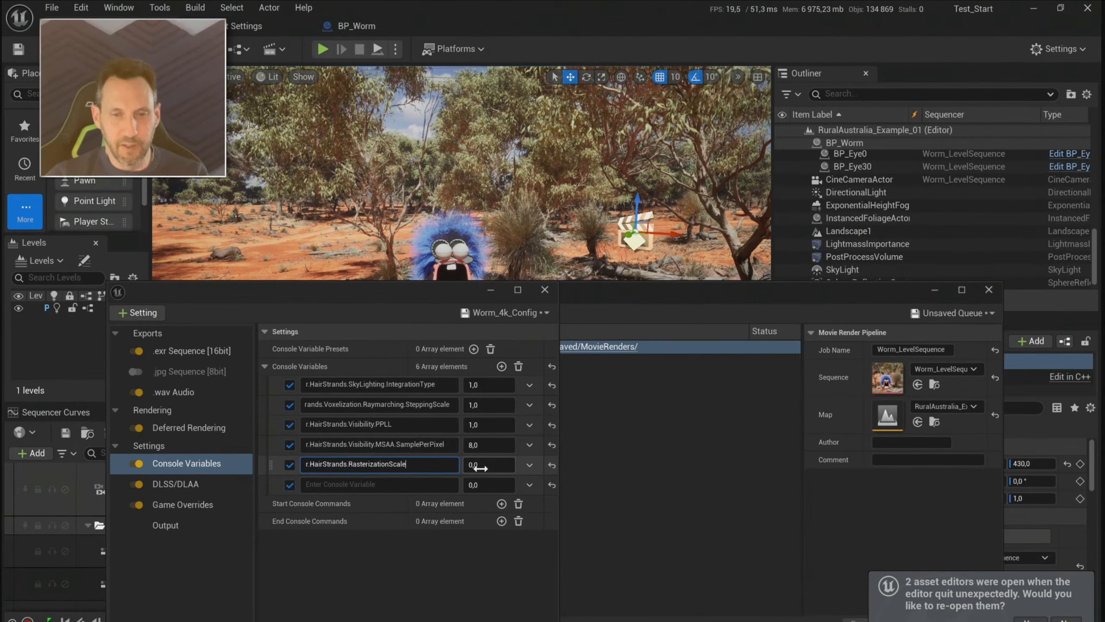
{"action": "type", "text": "0.3"}
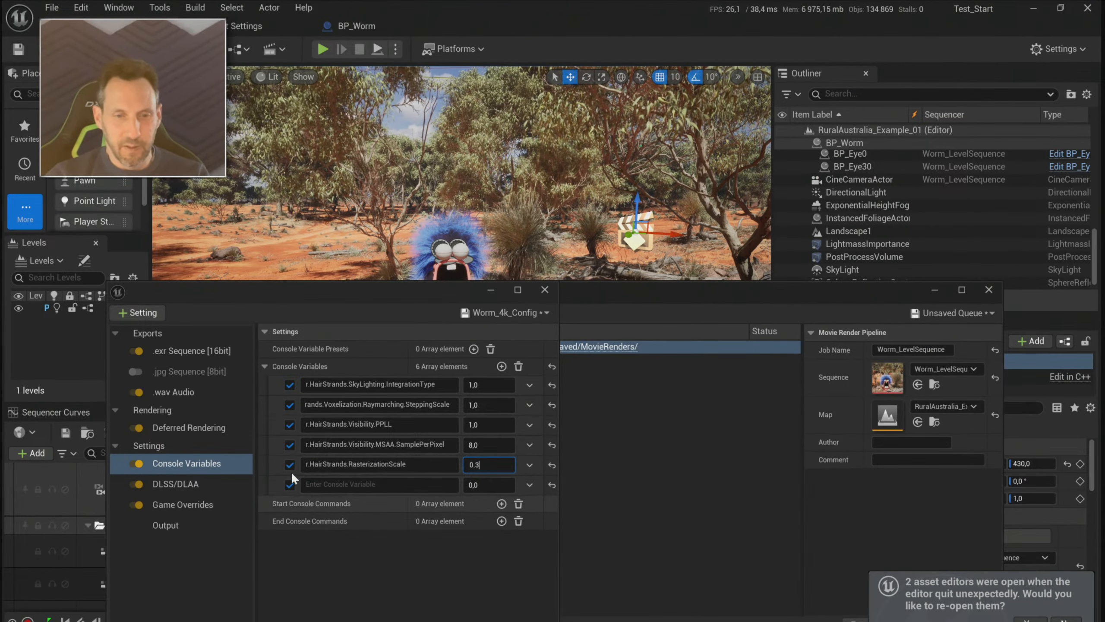
- Delete the empty sixth console variable entry and accept the render configuration
{"action": "left_click", "coordinate": [531, 484]}
{"action": "left_click", "coordinate": [538, 507]}
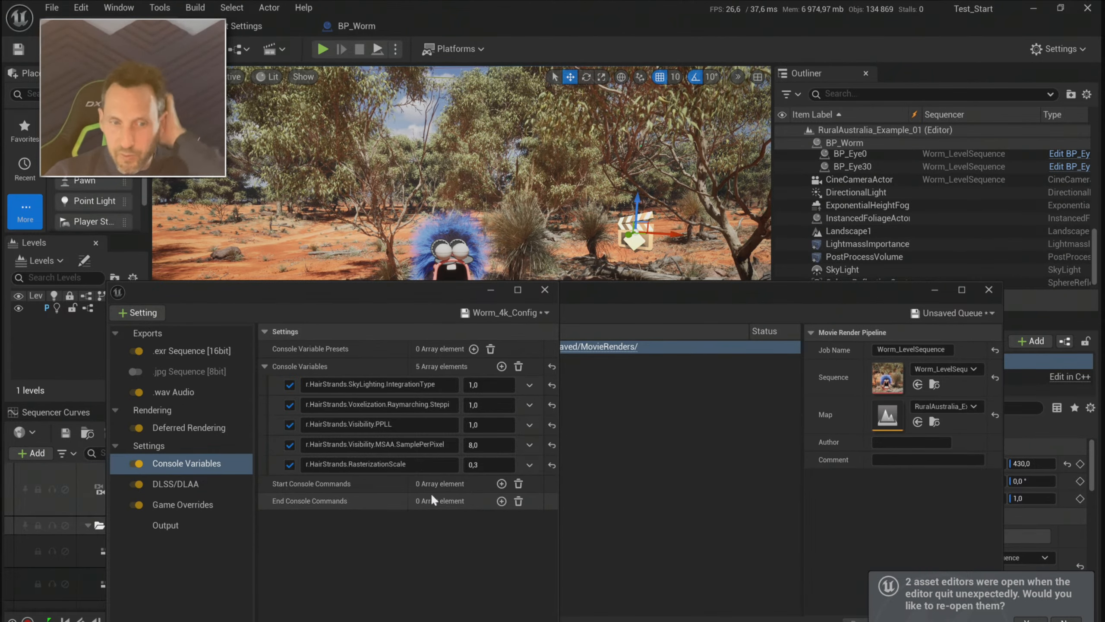
{"action": "left_click_drag", "start_coordinate": [454, 288], "coordinate": [556, 178]}
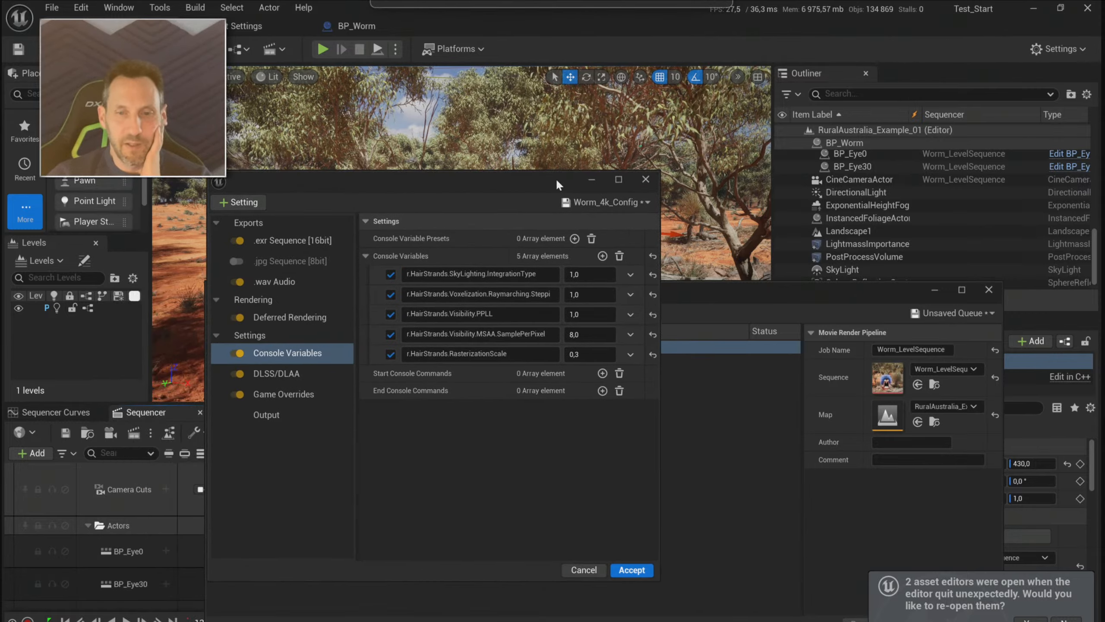
{"action": "left_click", "coordinate": [625, 570]}
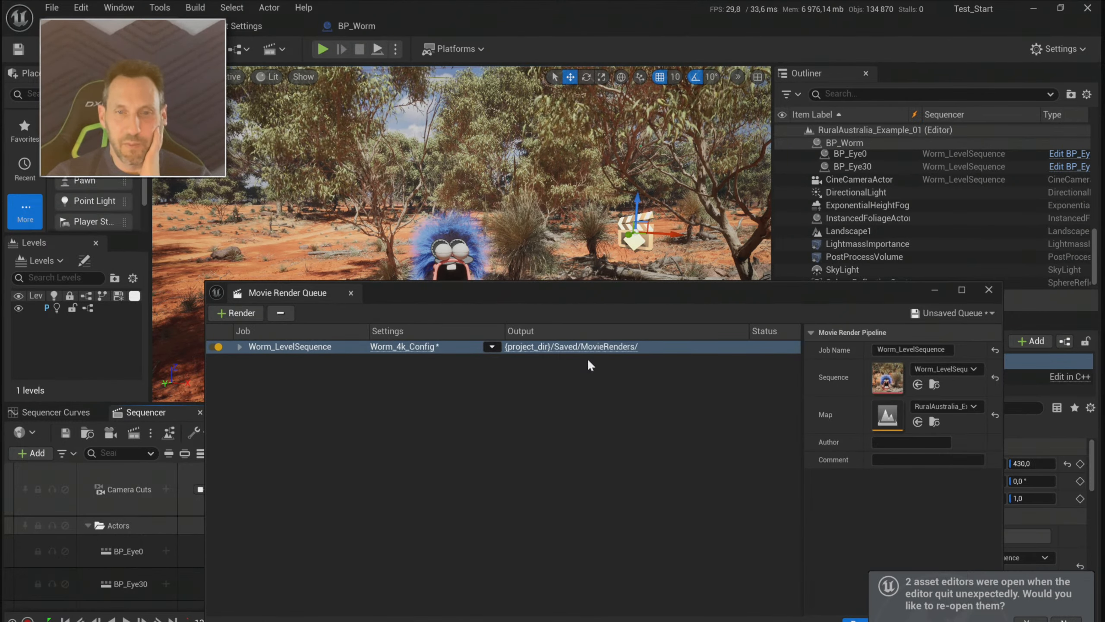
- Reopen the Worm_LevelSequence job's configuration and save it to the existing Worm_4k_Config preset
{"action": "left_click_drag", "start_coordinate": [529, 297], "coordinate": [514, 251]}
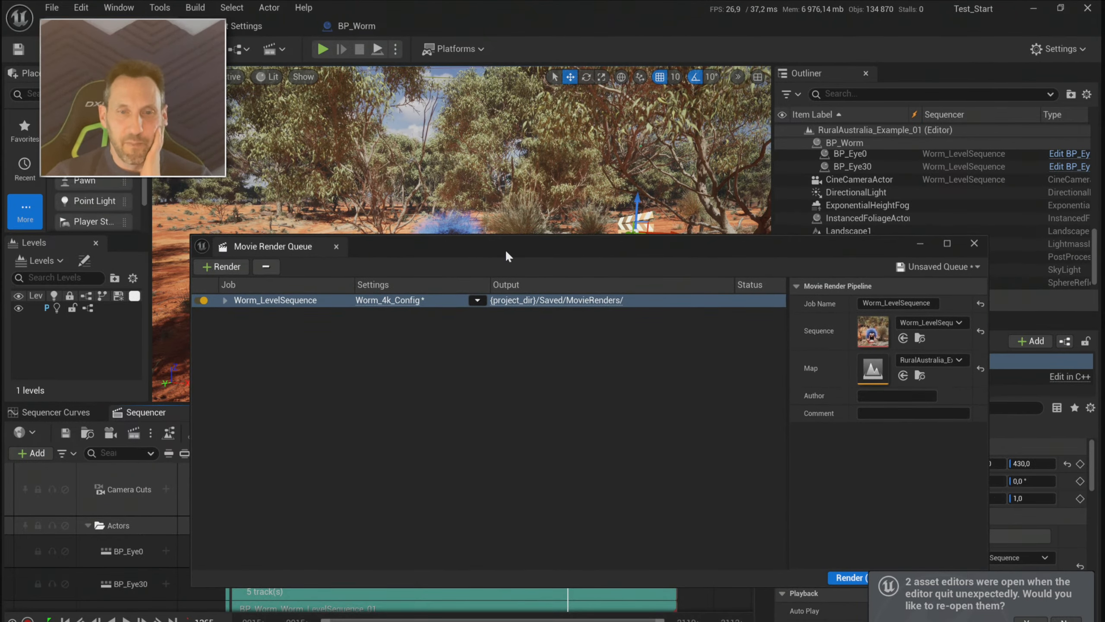
{"action": "left_click", "coordinate": [477, 300]}
{"action": "left_click", "coordinate": [470, 299]}
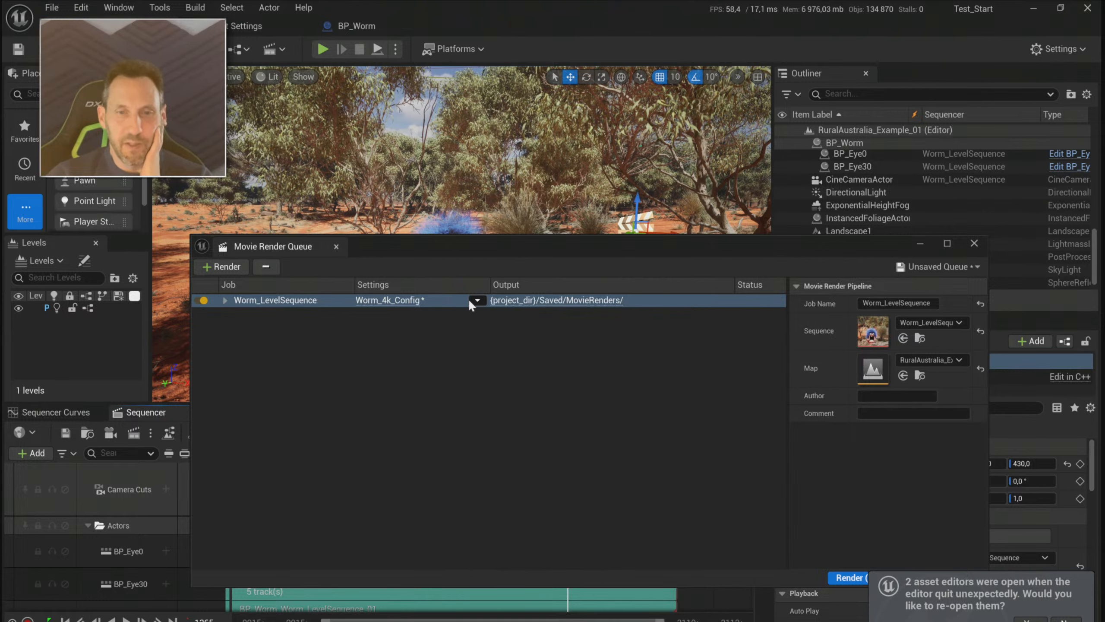
{"action": "left_click", "coordinate": [411, 300]}
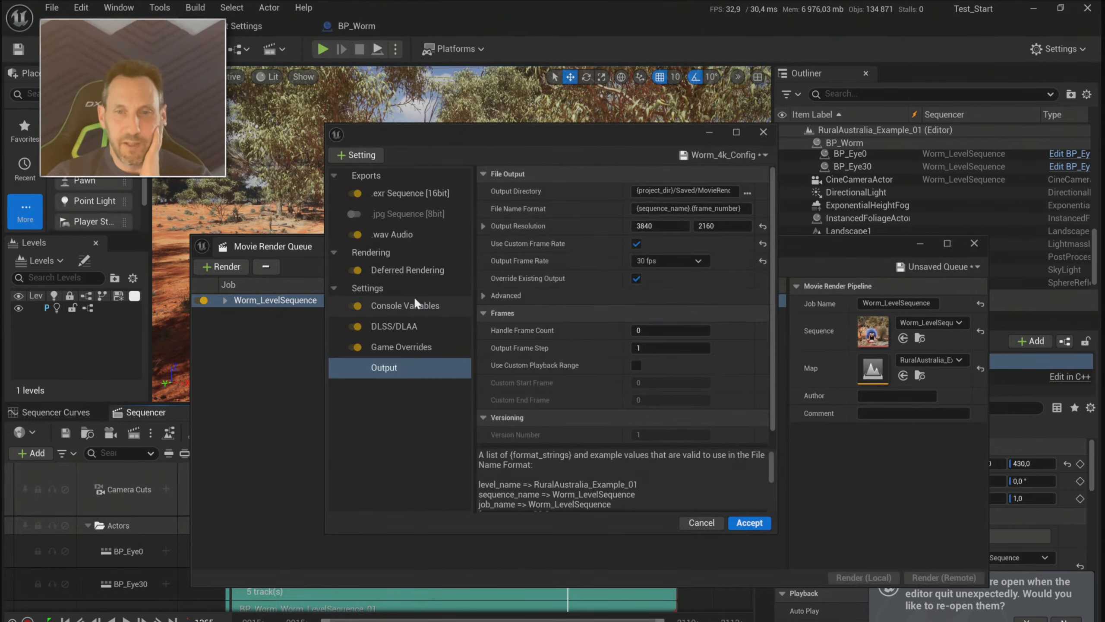
{"action": "left_click", "coordinate": [735, 154]}
{"action": "left_click", "coordinate": [587, 195]}
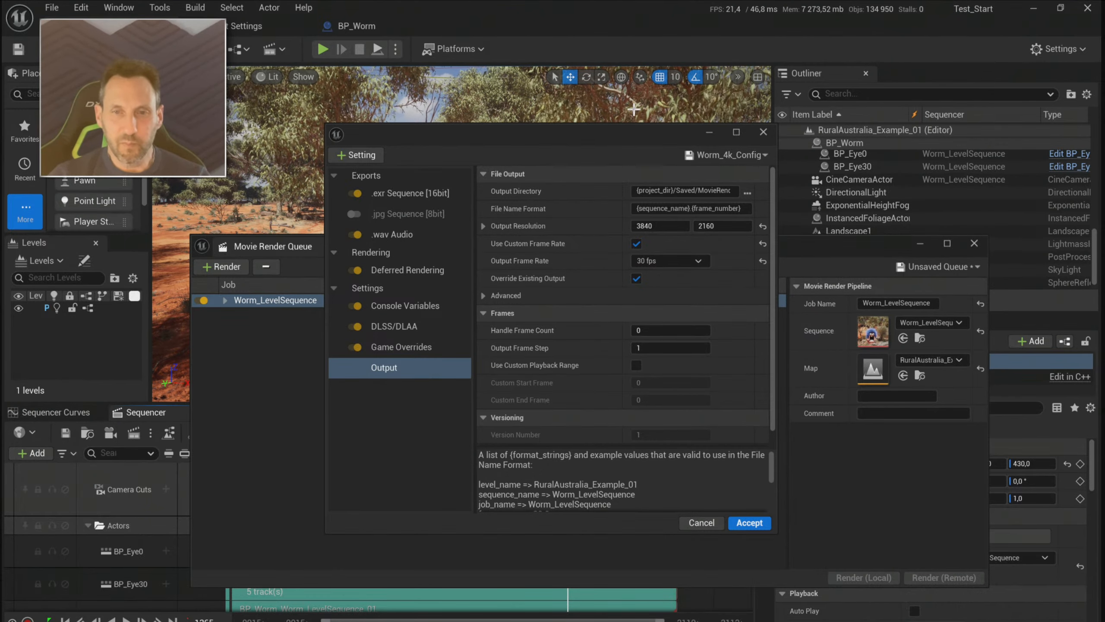
- Rearrange the configuration and queue windows and set the DLSS quality to Quality
{"action": "left_click_drag", "start_coordinate": [615, 135], "coordinate": [721, 126]}
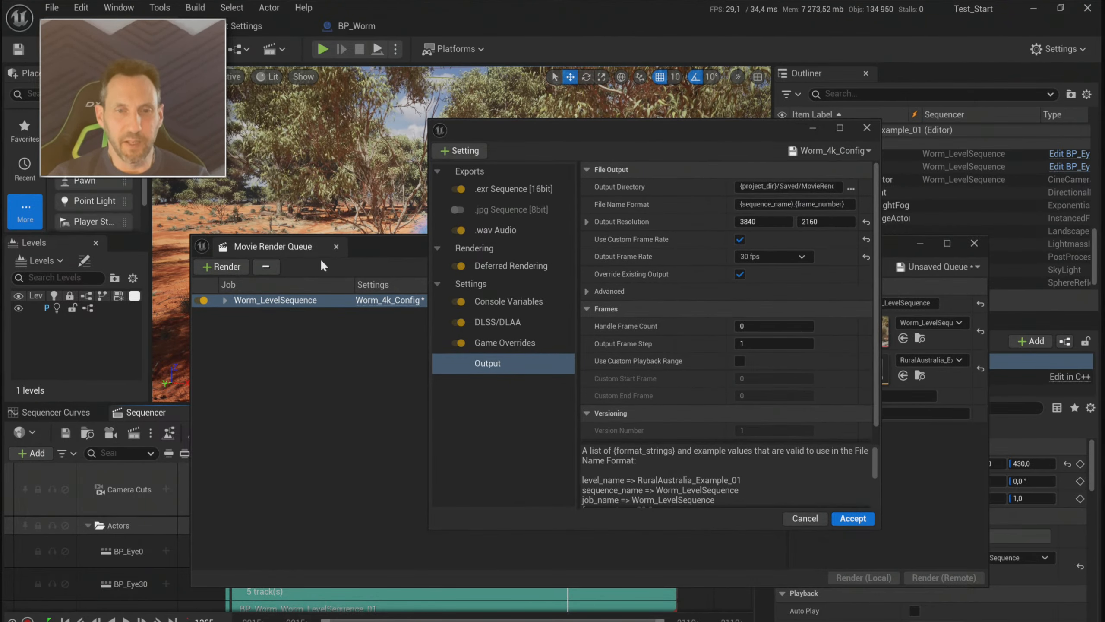
{"action": "left_click_drag", "start_coordinate": [322, 246], "coordinate": [211, 322]}
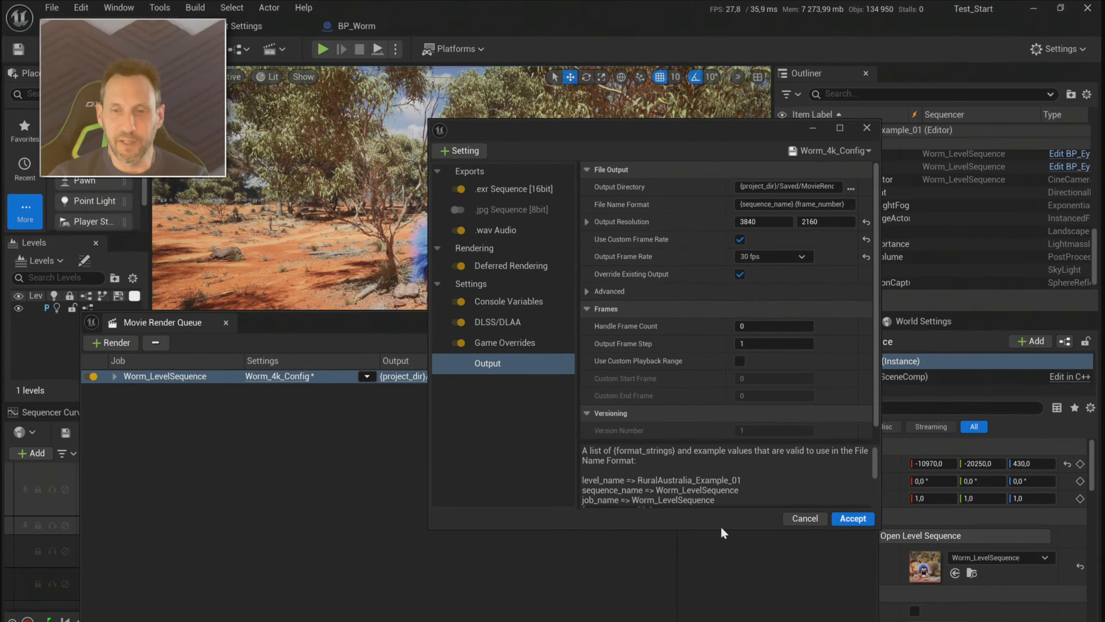
{"action": "mouse_move", "coordinate": [723, 527]}
{"action": "left_mouse_down"}
{"action": "mouse_move", "coordinate": [731, 390]}
{"action": "mouse_move", "coordinate": [716, 517]}
{"action": "left_mouse_up"}
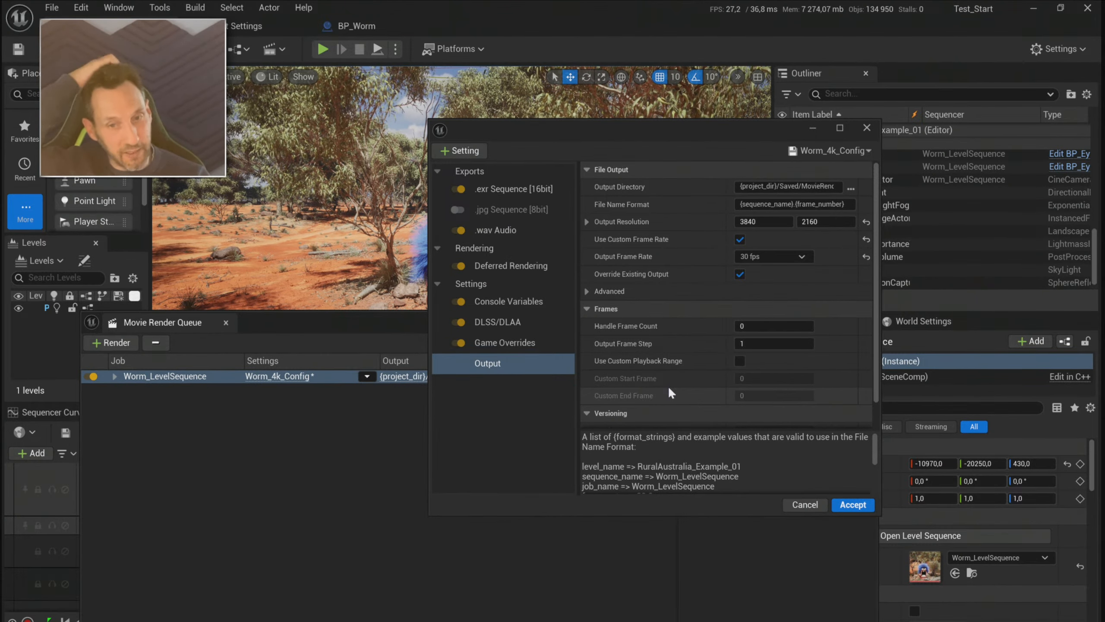
{"action": "left_click", "coordinate": [517, 319]}
{"action": "left_click", "coordinate": [779, 187]}
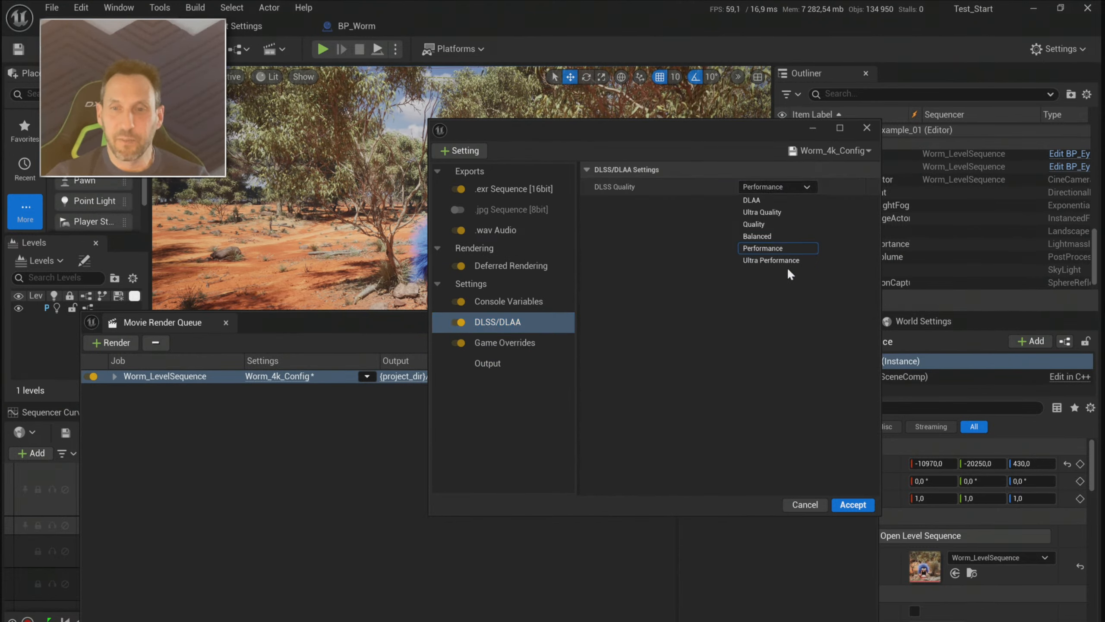
{"action": "left_click", "coordinate": [791, 223]}
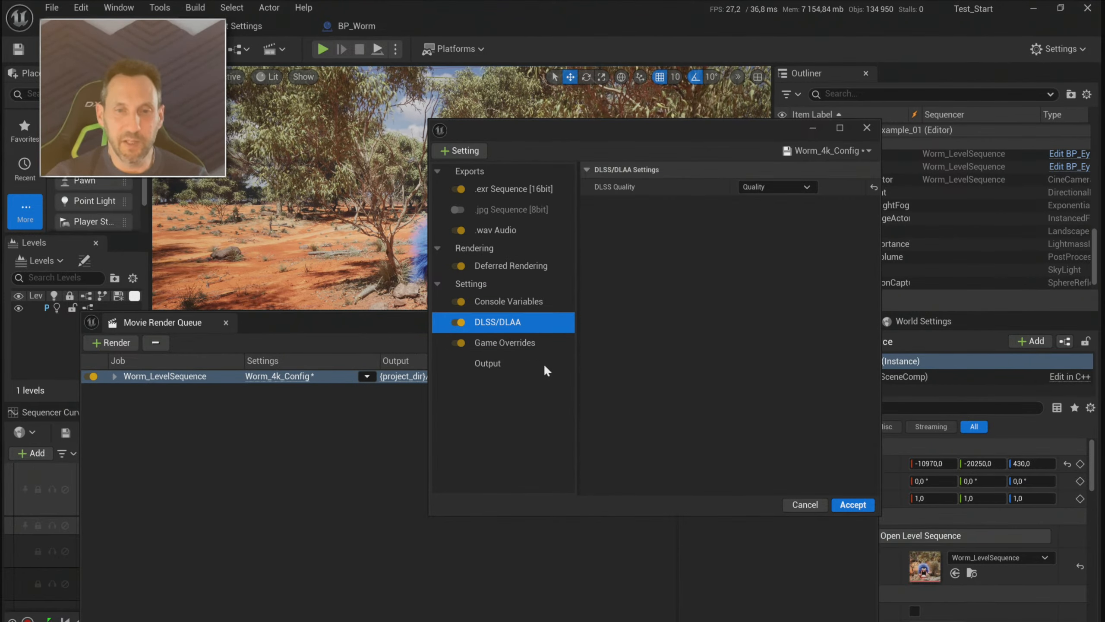
- Turn off Disable HLODs in the game overrides and accept the configuration
{"action": "left_click", "coordinate": [491, 345]}
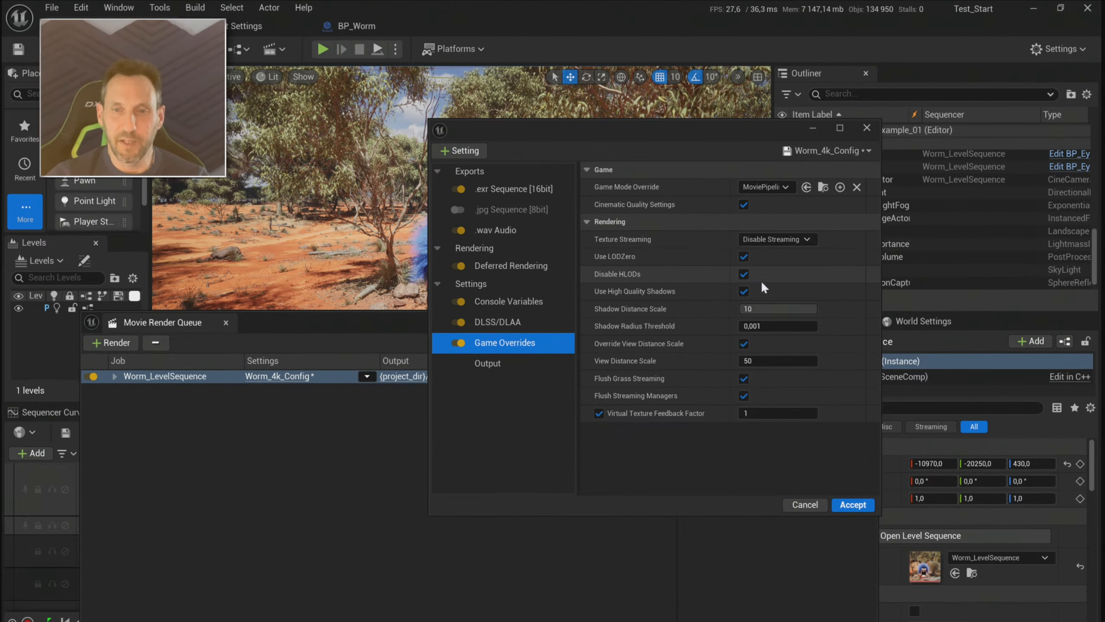
{"action": "left_click", "coordinate": [743, 273]}
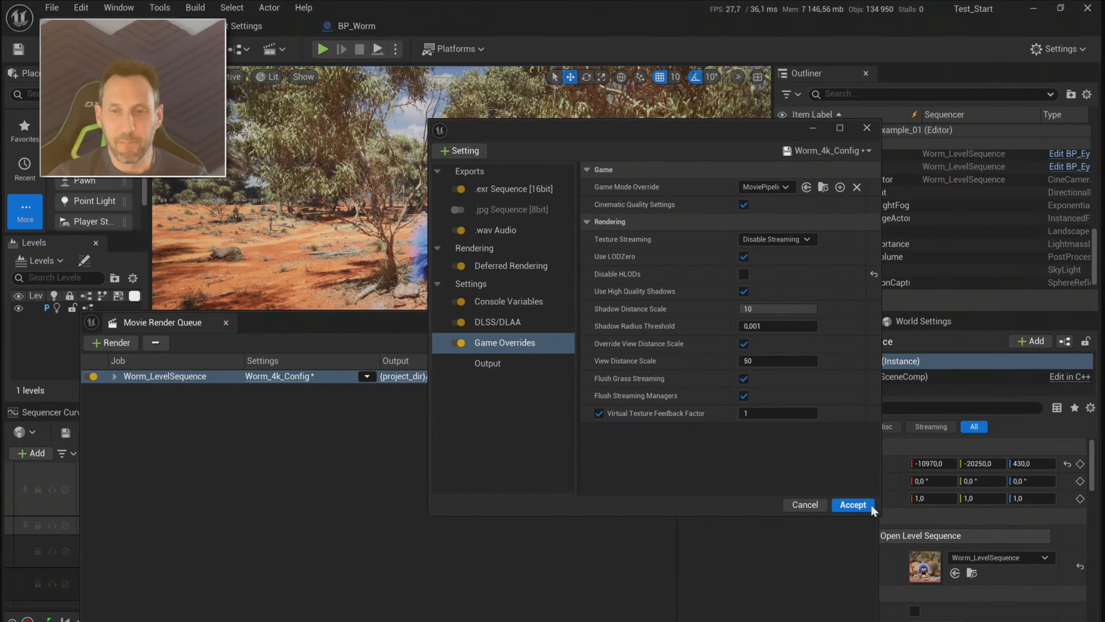
{"action": "left_click", "coordinate": [853, 504]}
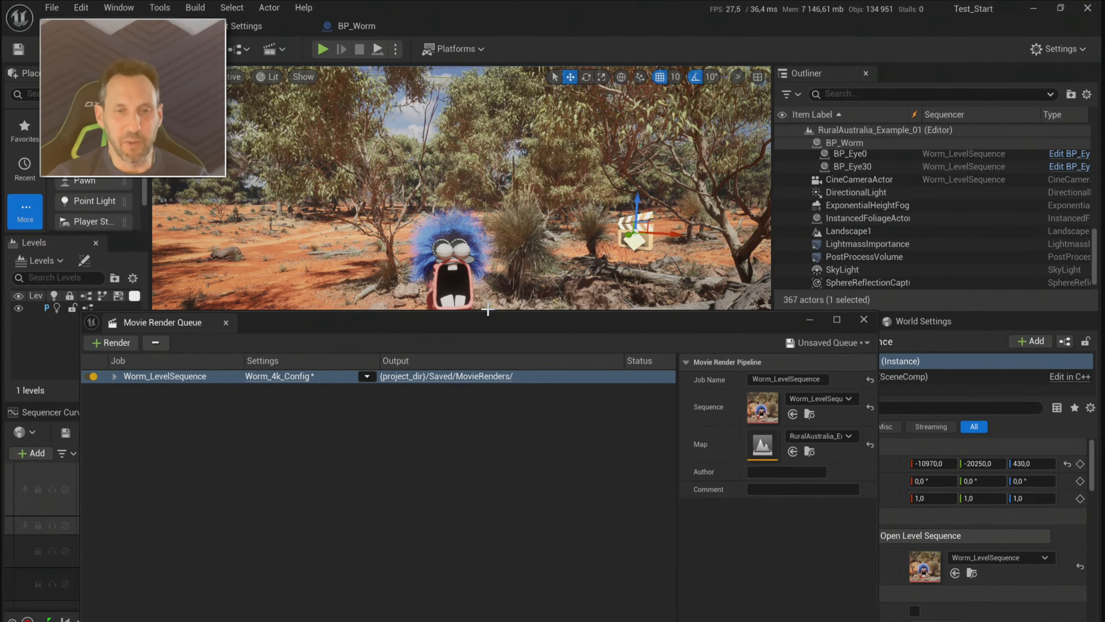
- Reposition the Movie Render Queue window, reopen the job's configuration and save the changed DLSS and game override settings to the Worm_4k_Config preset
{"action": "left_click_drag", "start_coordinate": [488, 311], "coordinate": [512, 365]}
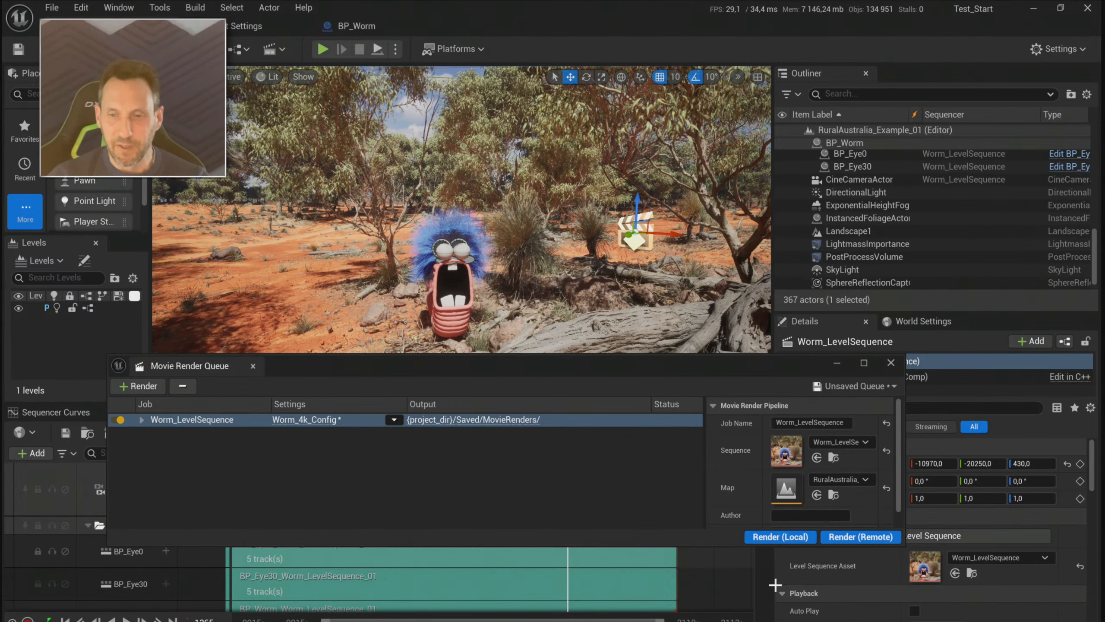
{"action": "left_click_drag", "start_coordinate": [898, 546], "coordinate": [861, 587]}
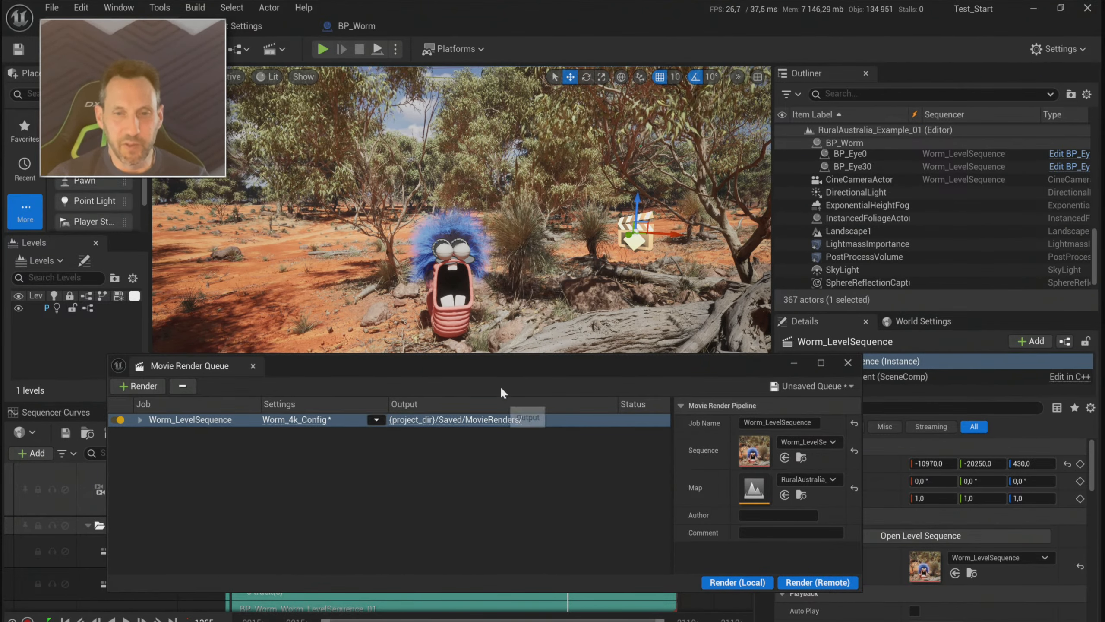
{"action": "left_click_drag", "start_coordinate": [496, 367], "coordinate": [531, 324]}
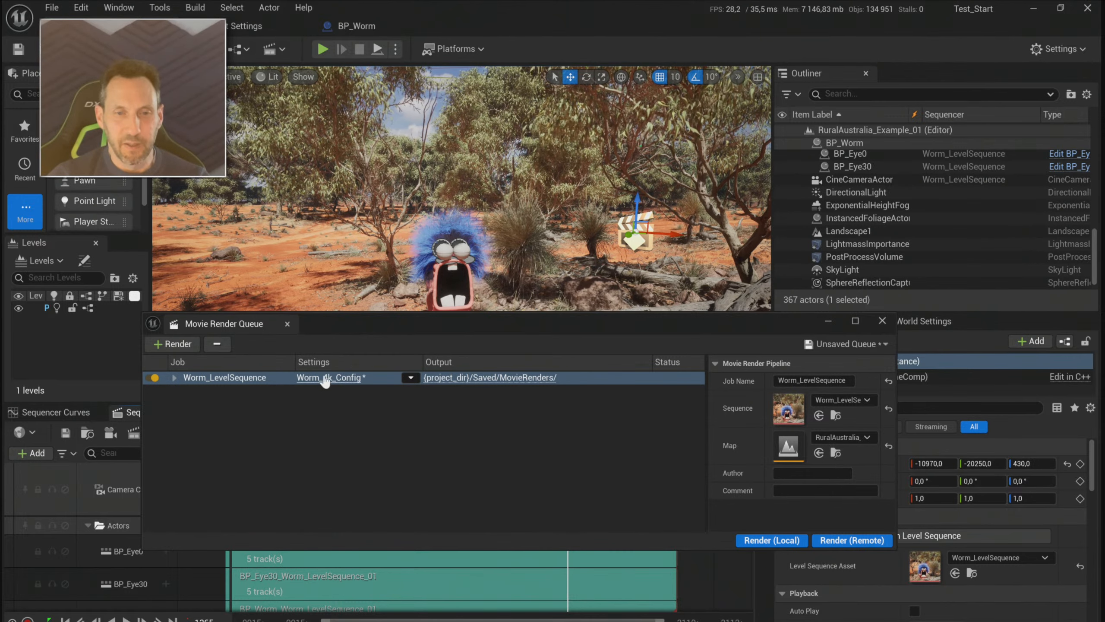
{"action": "left_click", "coordinate": [410, 378]}
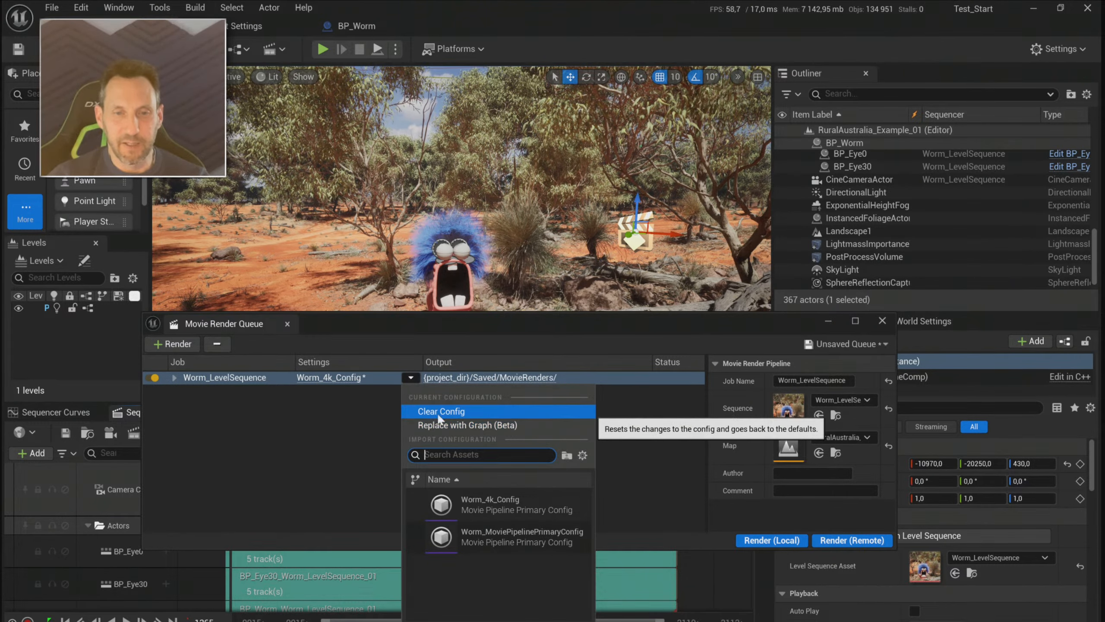
{"action": "left_click", "coordinate": [356, 377]}
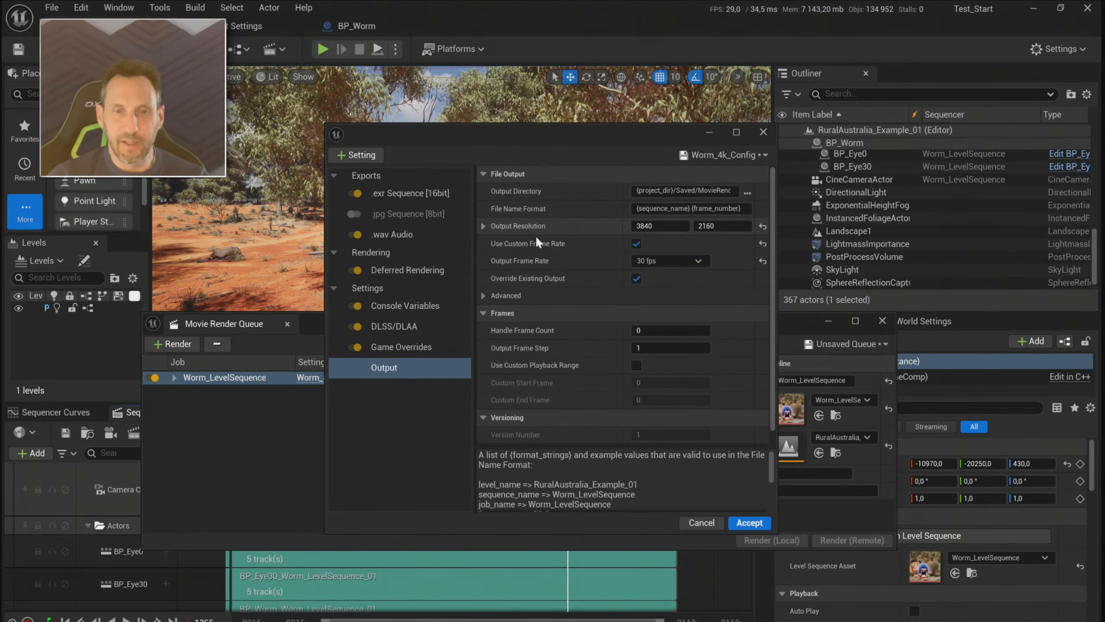
{"action": "left_click", "coordinate": [742, 154]}
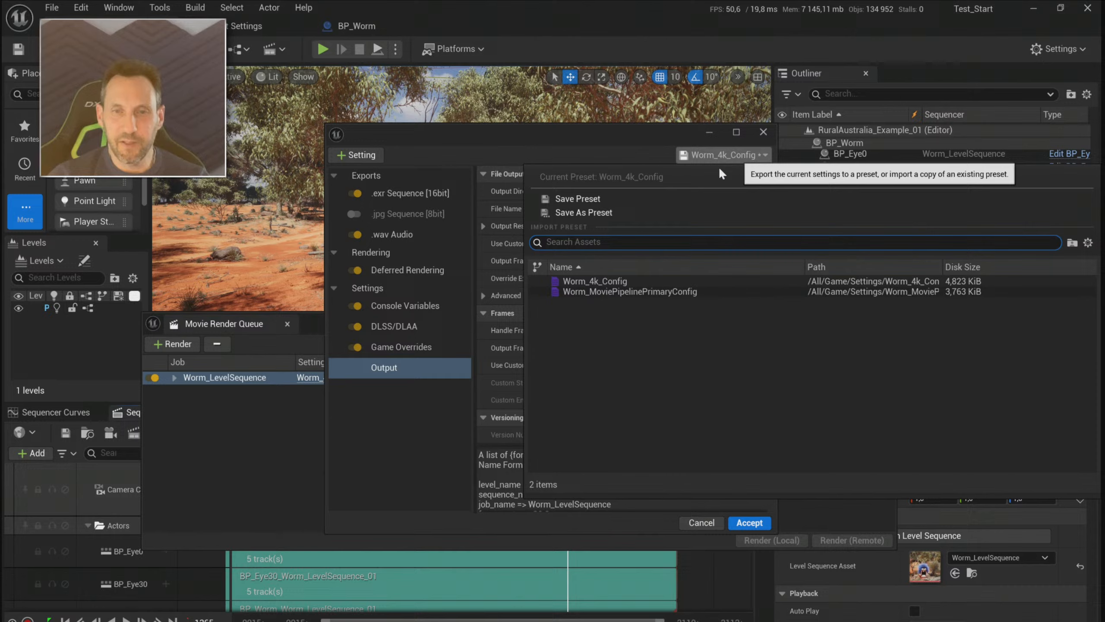
{"action": "left_click", "coordinate": [575, 192]}
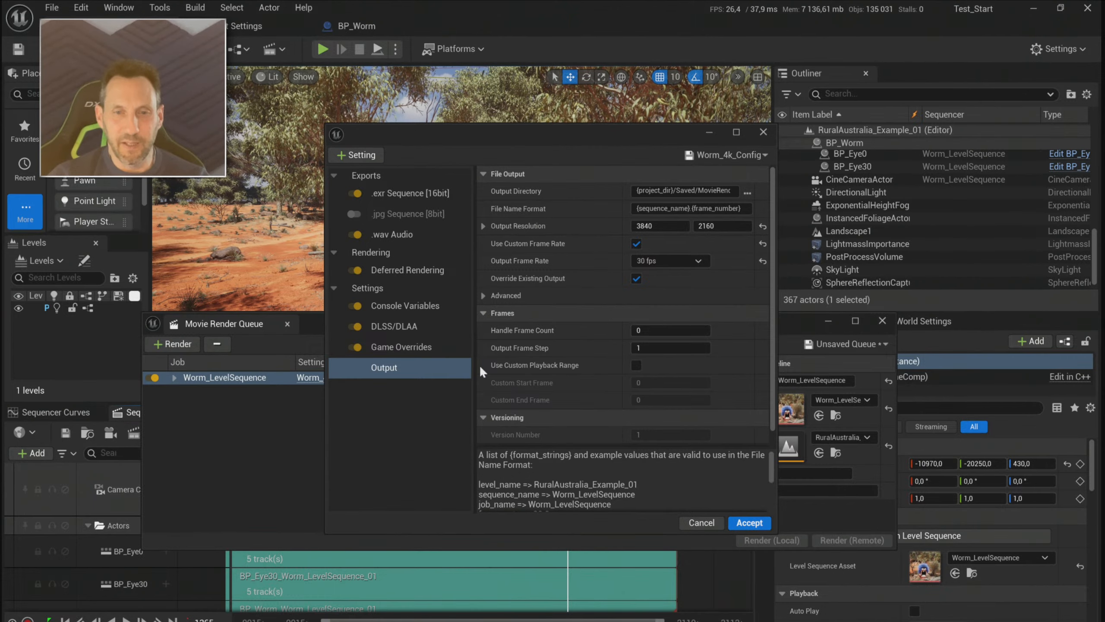
- Review the advanced output options, game overrides, DLSS quality and console variables of the Worm_4k_Config configuration
{"action": "left_click", "coordinate": [483, 295]}
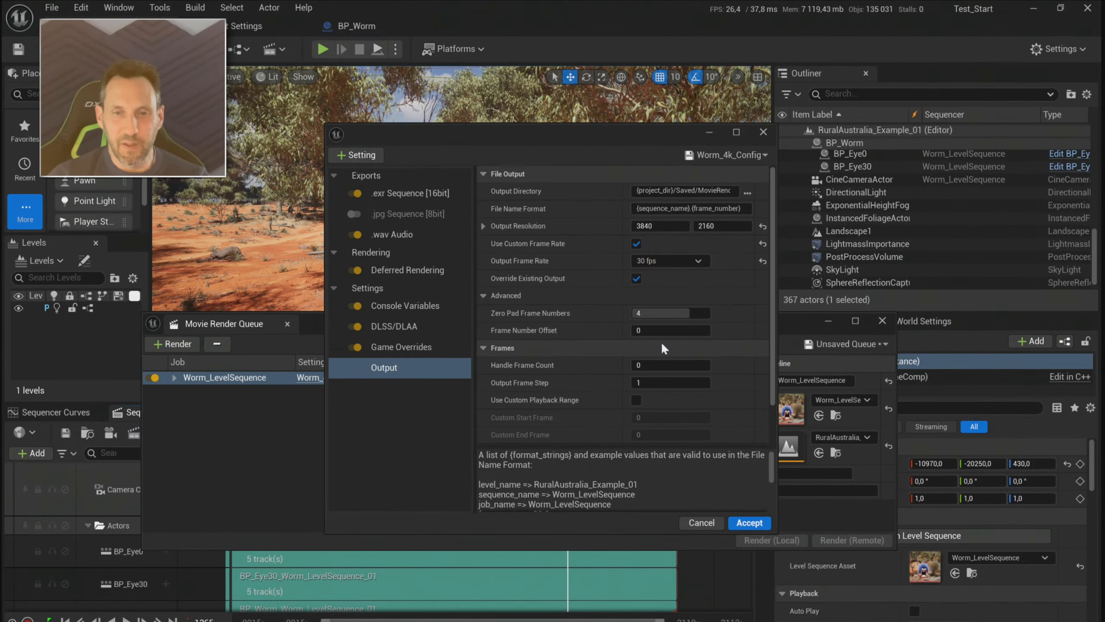
{"action": "scroll", "coordinate": [676, 414], "scroll_direction": "down", "scroll_amount": 2}
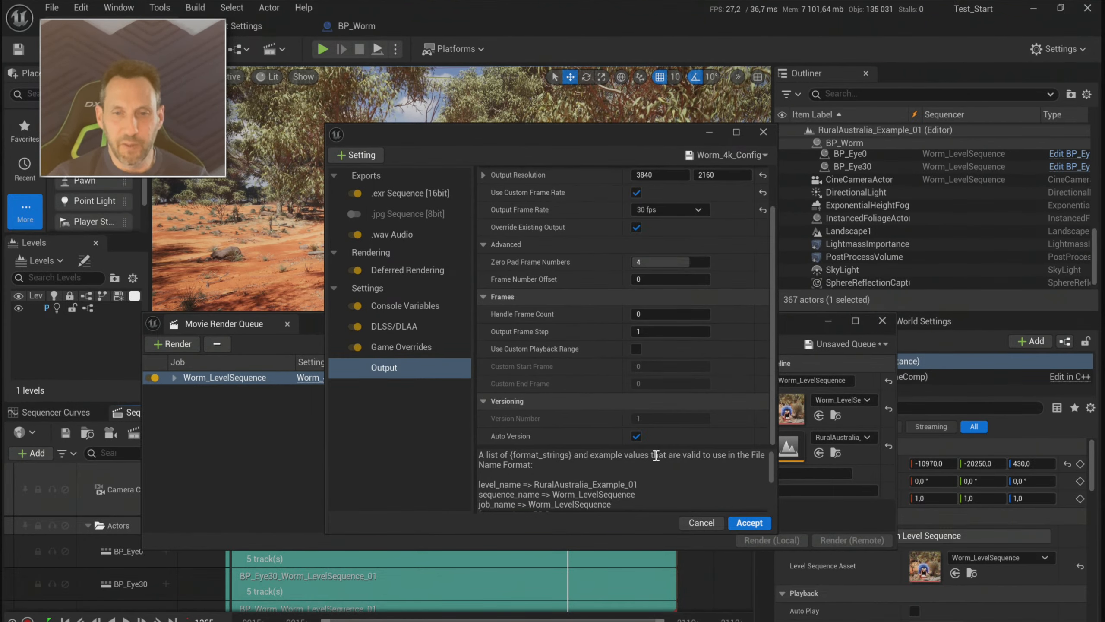
{"action": "scroll", "coordinate": [664, 354], "scroll_direction": "up", "scroll_amount": 2}
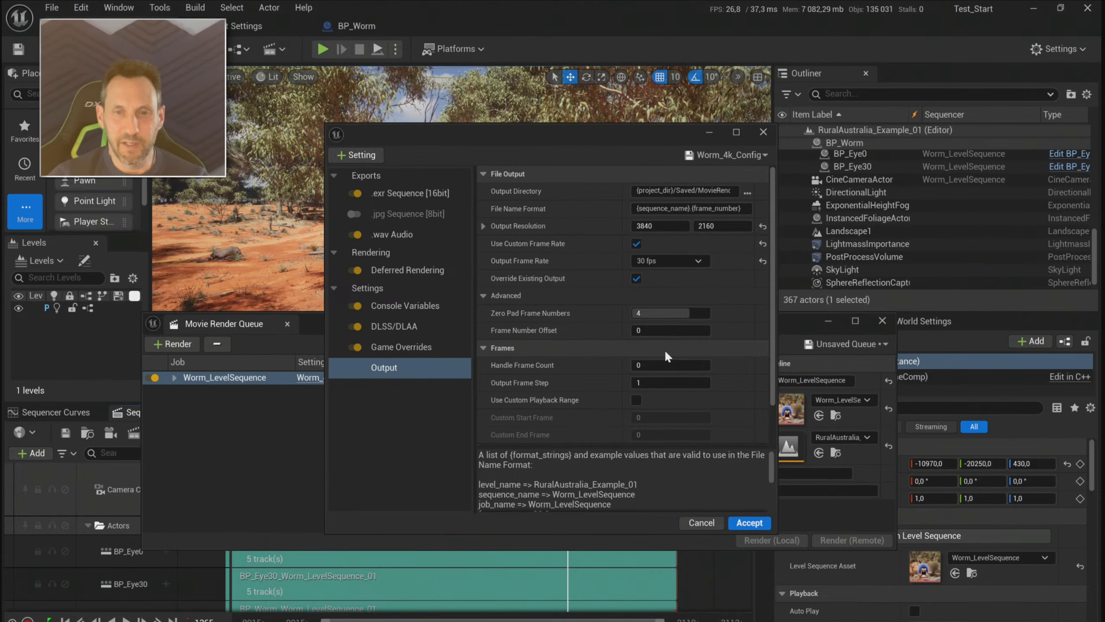
{"action": "left_click", "coordinate": [398, 343]}
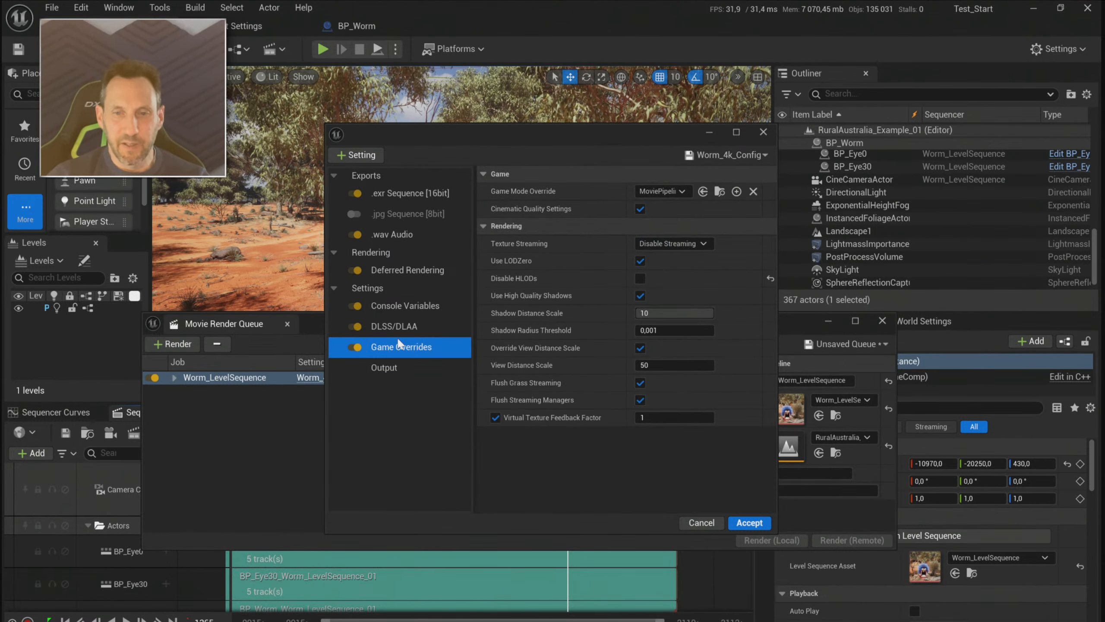
{"action": "left_click", "coordinate": [402, 325]}
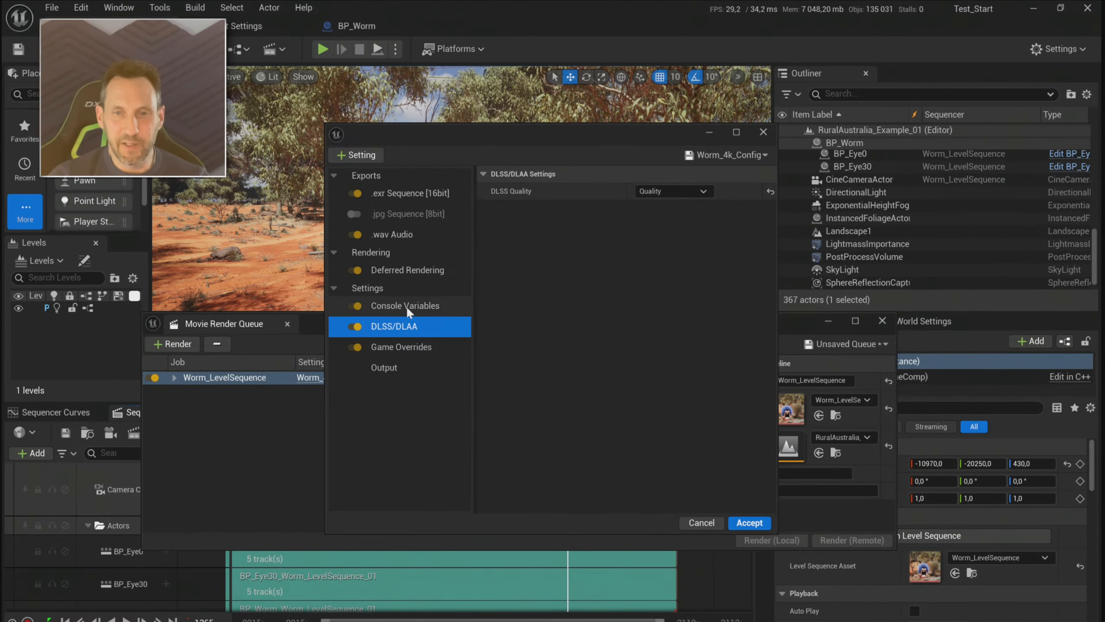
{"action": "left_click", "coordinate": [405, 305]}
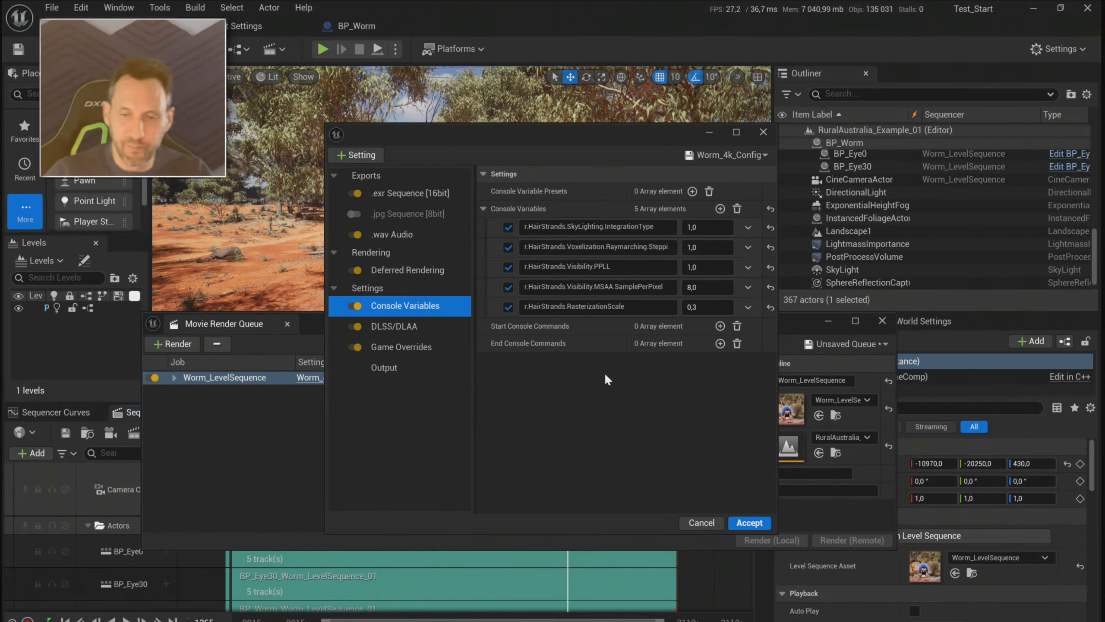
- Switch to the Microsoft Edge browser, reposition its window and search the web for "ue5 sequencer console commands"
{"action": "key", "text": "alt+Tab"}
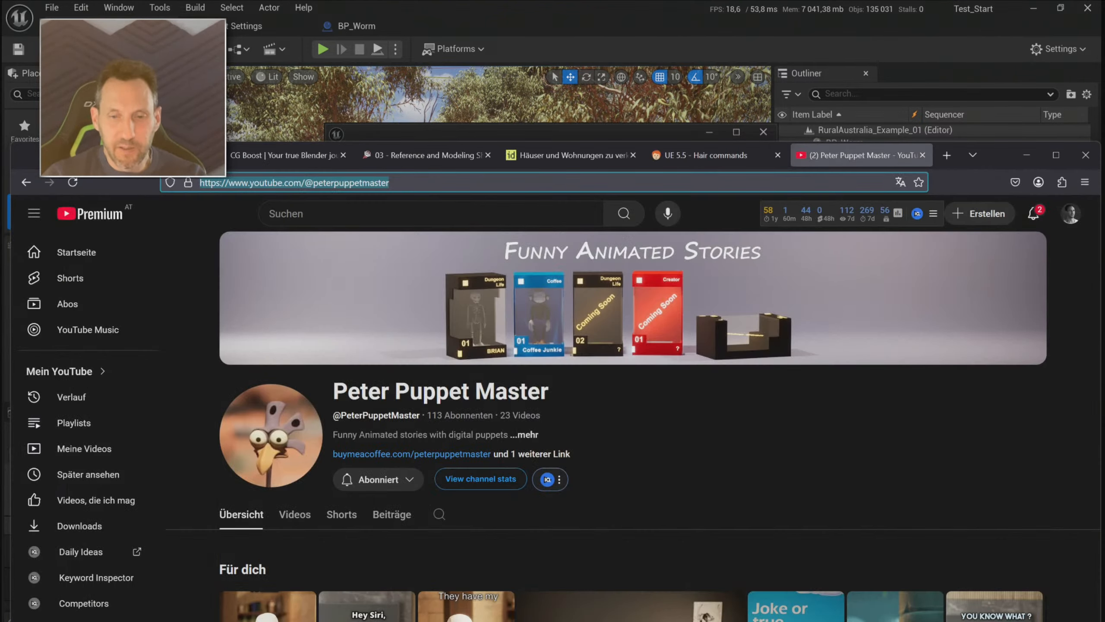
{"action": "left_click", "coordinate": [1026, 155]}
{"action": "key", "text": "alt+Tab"}
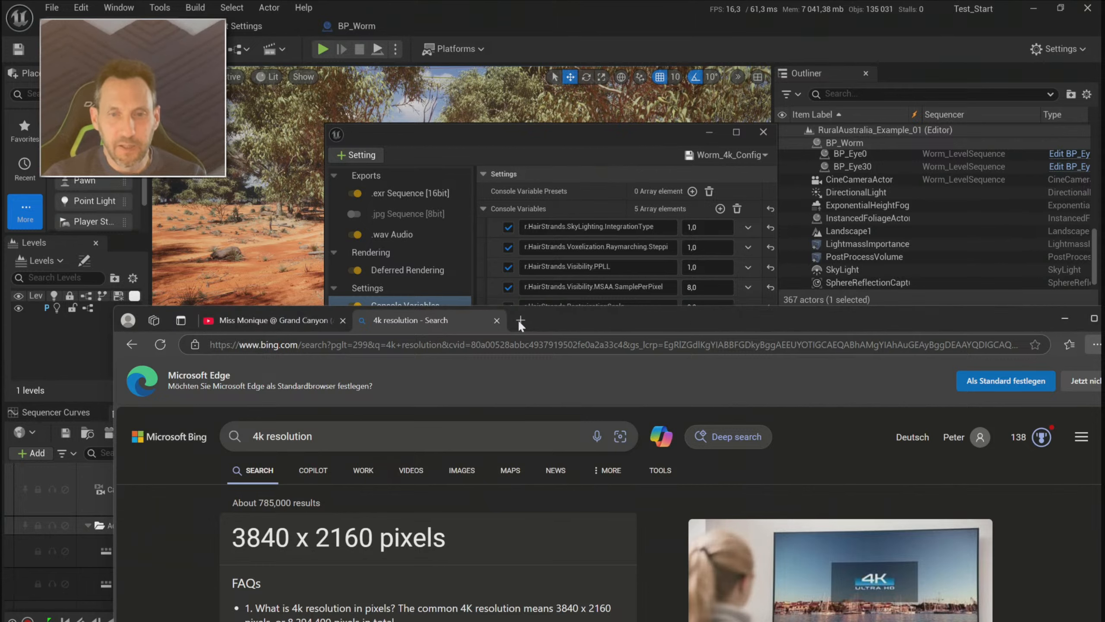
{"action": "left_click_drag", "start_coordinate": [530, 321], "coordinate": [461, 45]}
{"action": "left_click", "coordinate": [427, 68]}
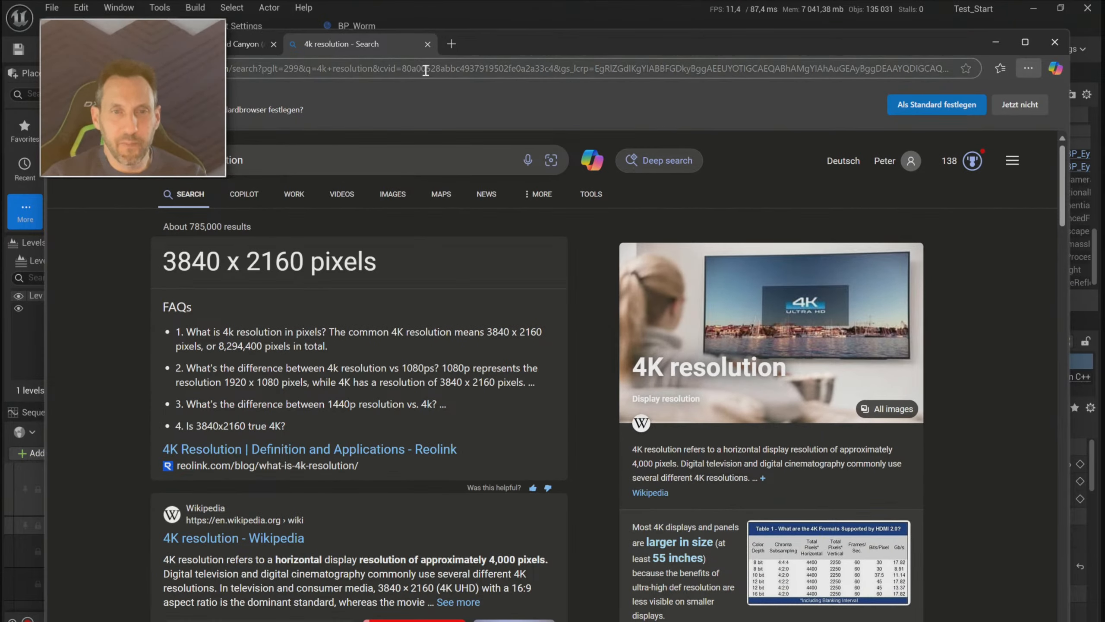
{"action": "type", "text": "ue5"}
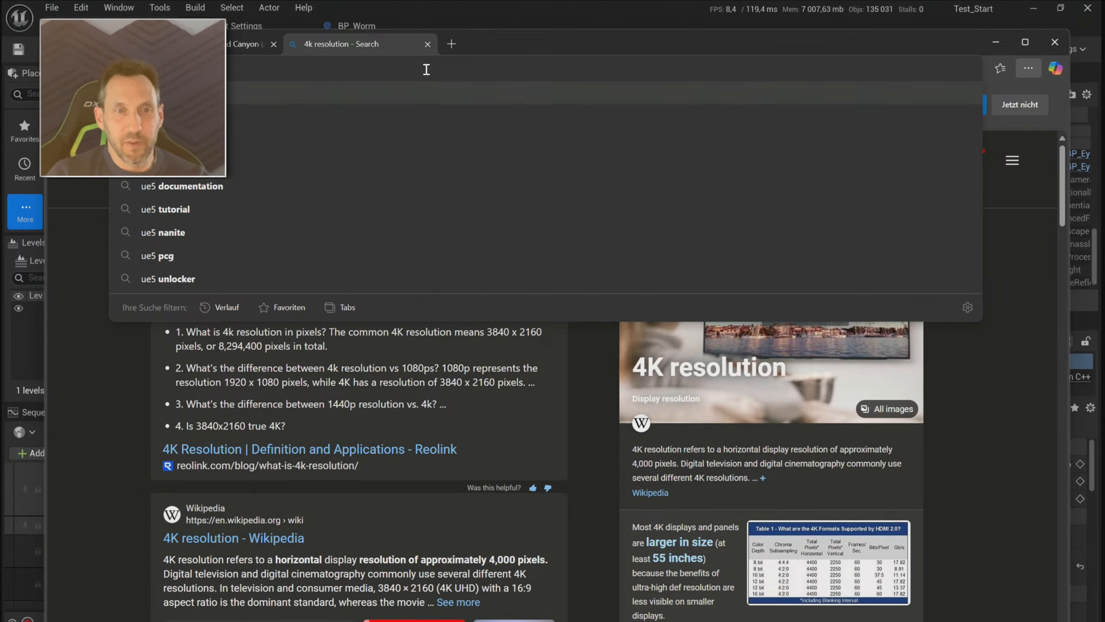
{"action": "type", "text": " sequencer"}
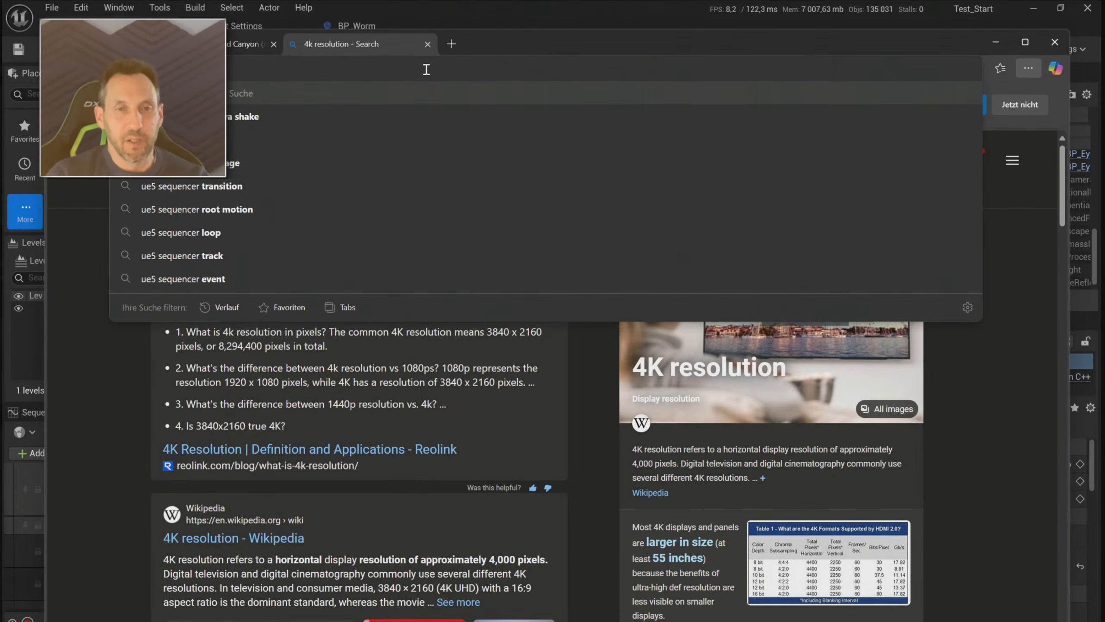
{"action": "type", "text": " console commands"}
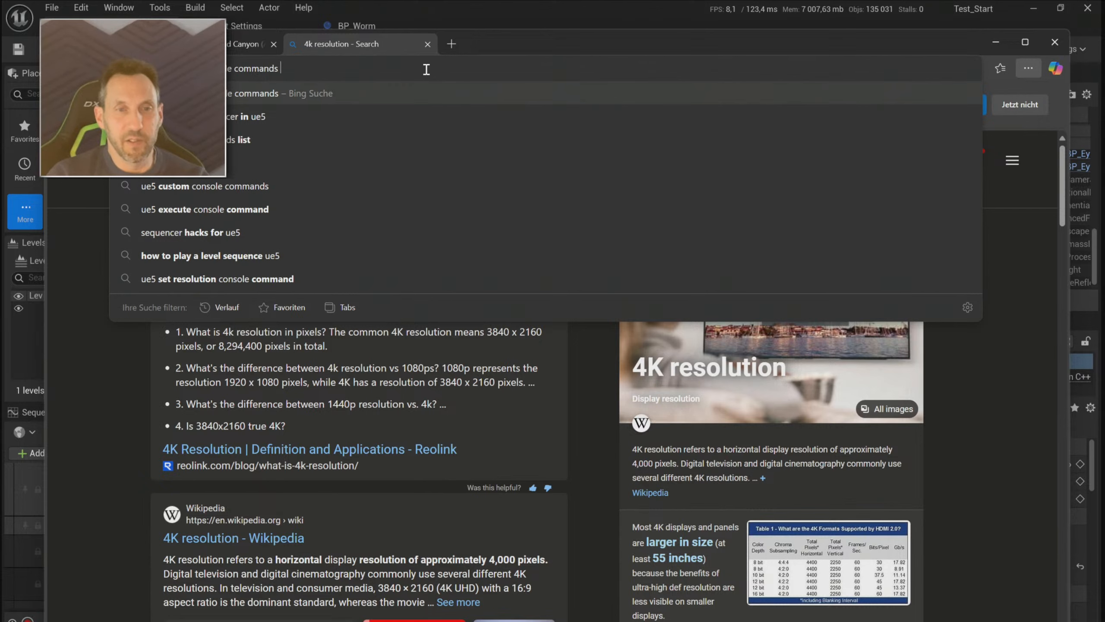
{"action": "key", "text": "Return"}
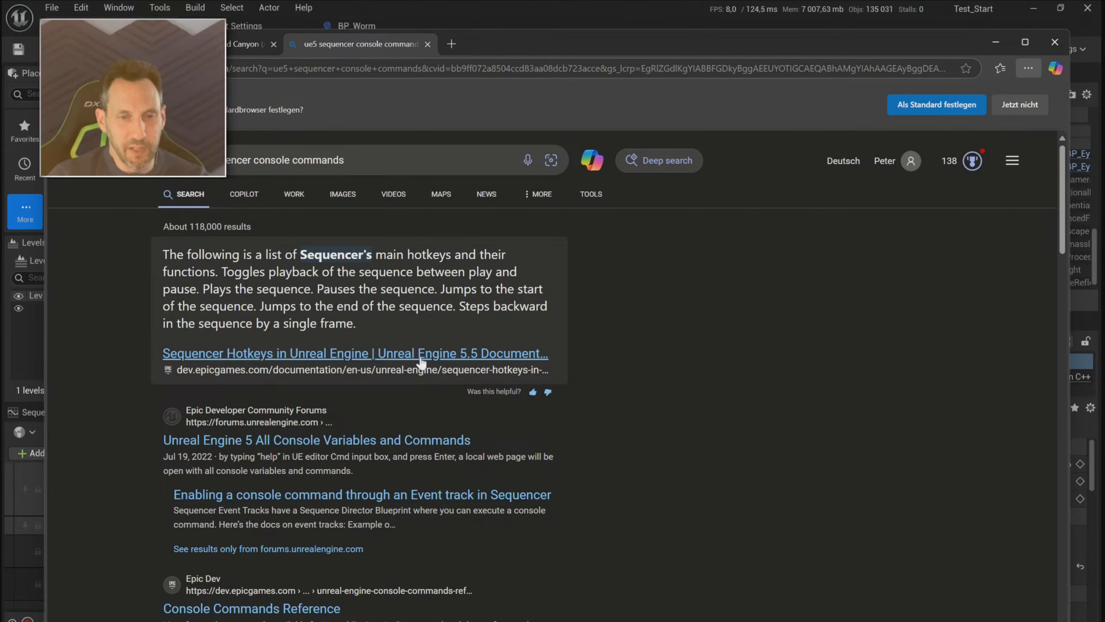
- Look through the search results, examine the forum thread "Unreal Engine 5 All Console Variables and Commands" and close it
{"action": "scroll", "coordinate": [421, 361], "scroll_direction": "down", "scroll_amount": 1}
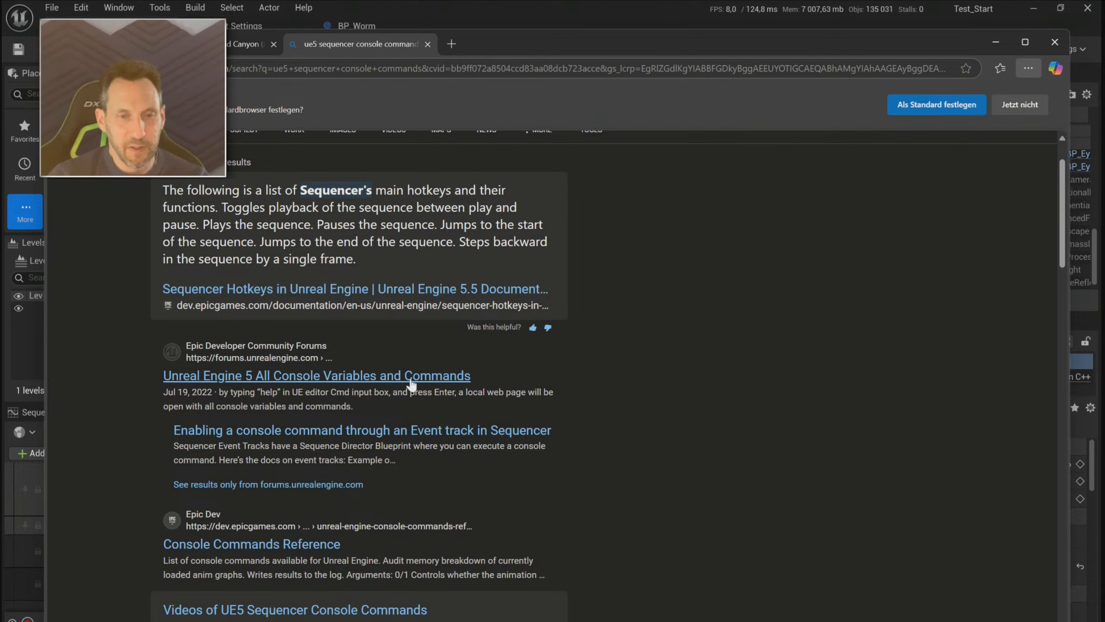
{"action": "scroll", "coordinate": [668, 398], "scroll_direction": "down", "scroll_amount": 2}
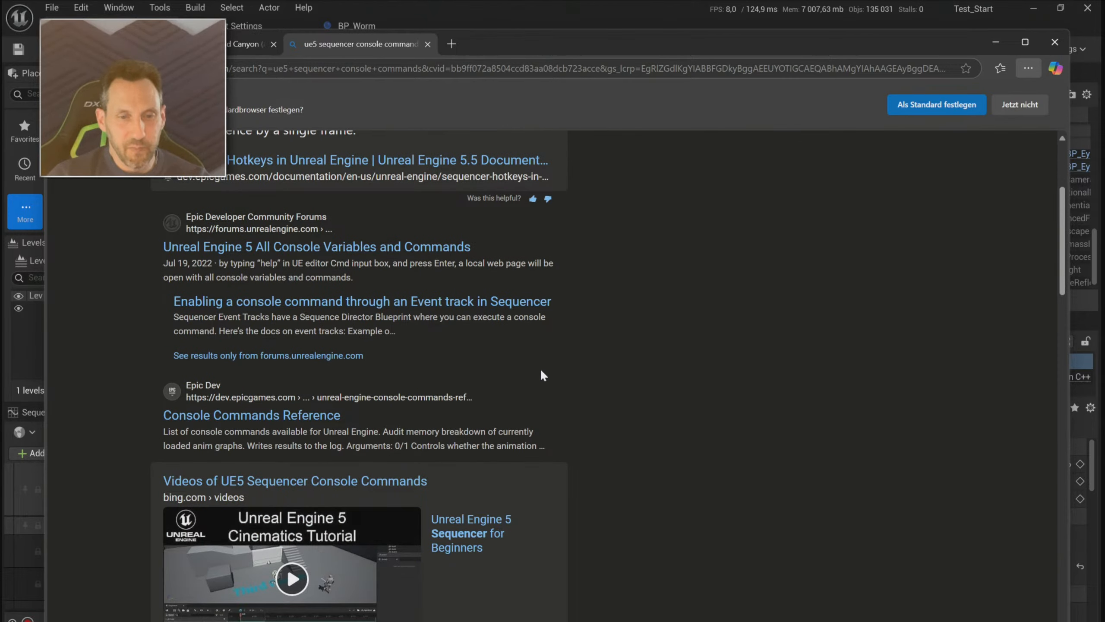
{"action": "scroll", "coordinate": [540, 375], "scroll_direction": "down", "scroll_amount": 6}
{"action": "scroll", "coordinate": [549, 394], "scroll_direction": "down", "scroll_amount": 6}
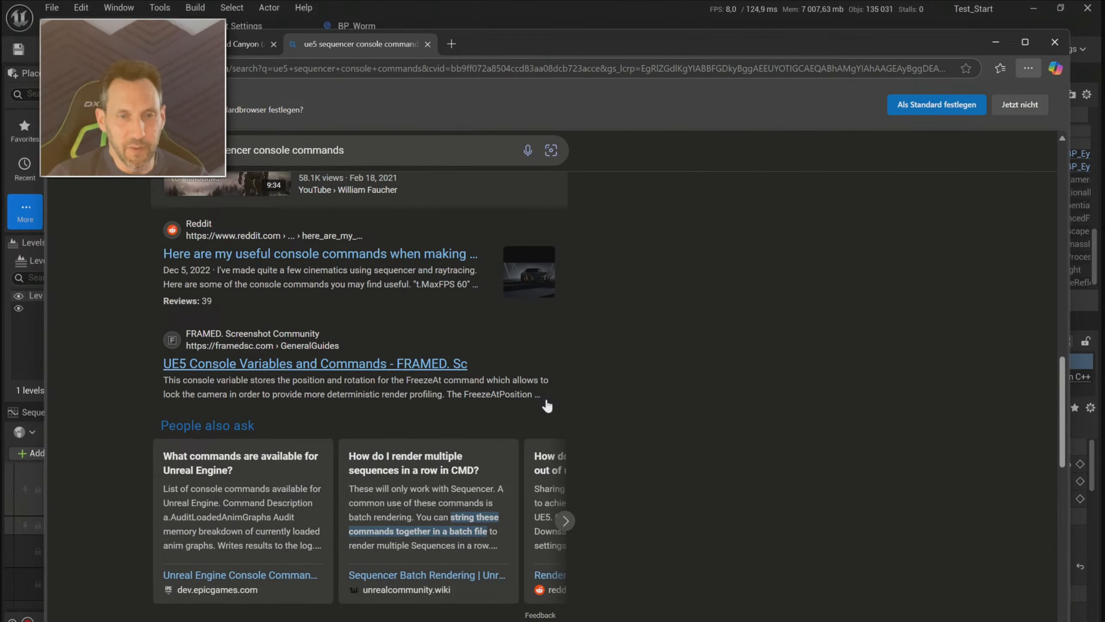
{"action": "scroll", "coordinate": [547, 406], "scroll_direction": "up", "scroll_amount": 15}
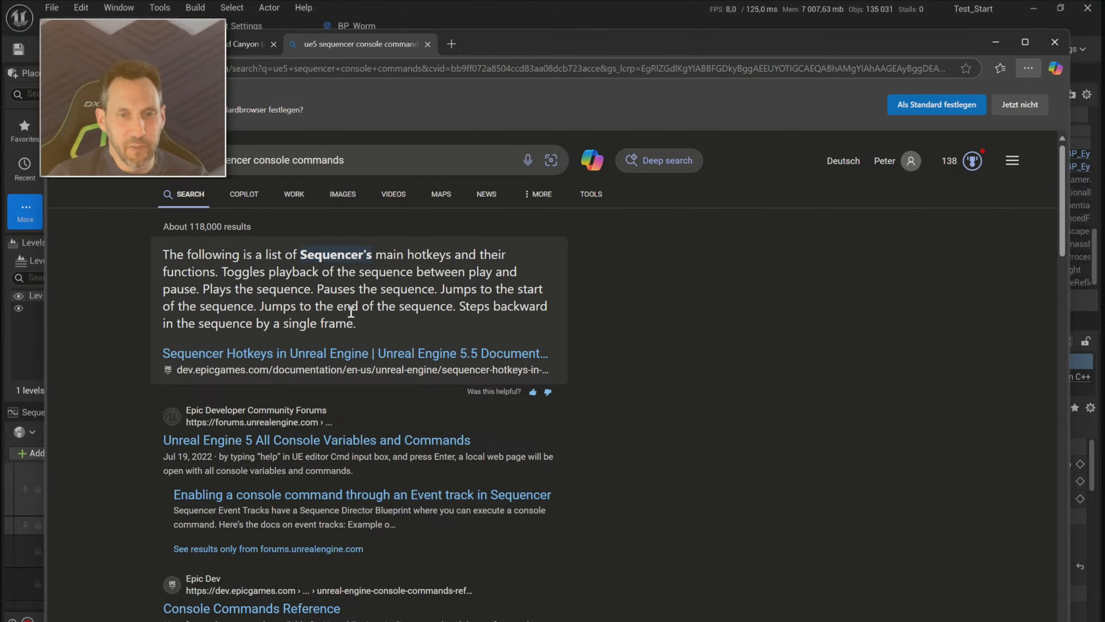
{"action": "left_click", "coordinate": [323, 441]}
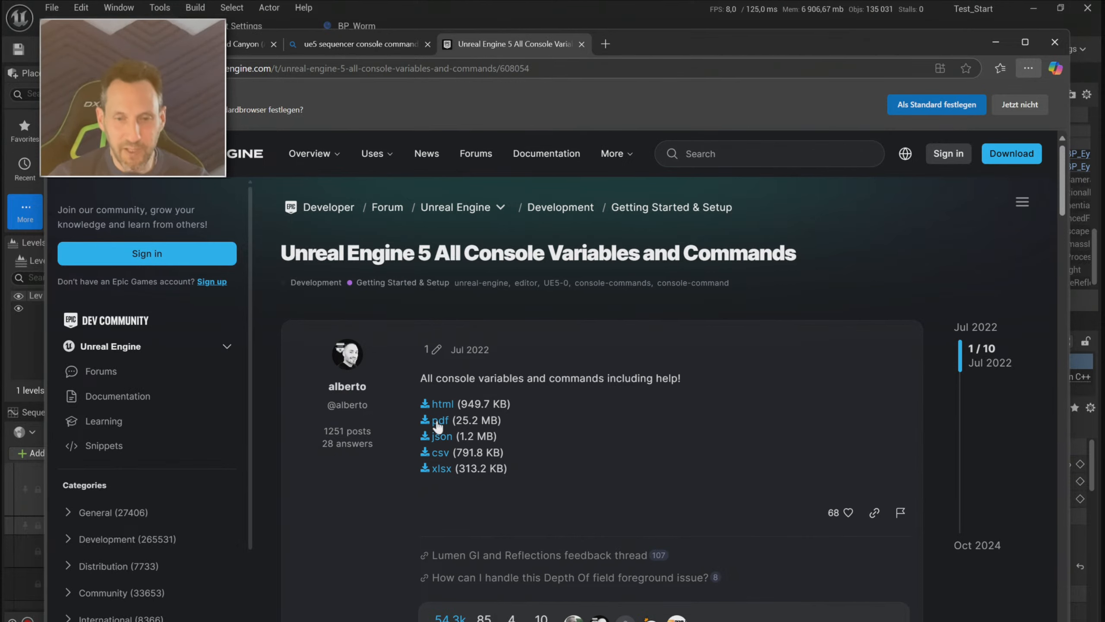
{"action": "scroll", "coordinate": [672, 404], "scroll_direction": "down", "scroll_amount": 5}
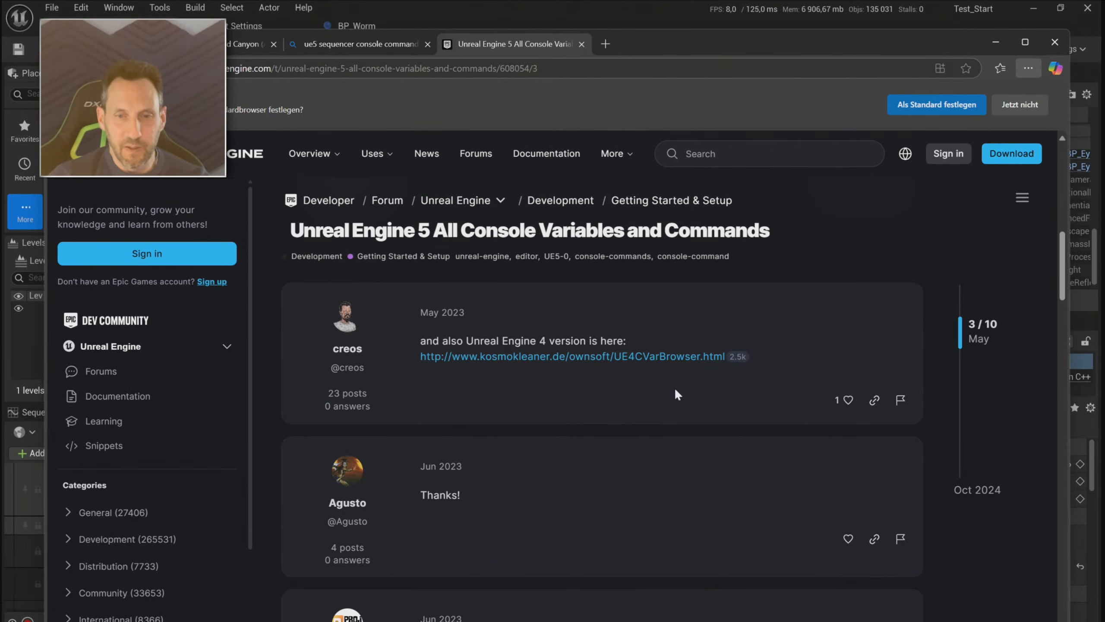
{"action": "scroll", "coordinate": [459, 470], "scroll_direction": "up", "scroll_amount": 5}
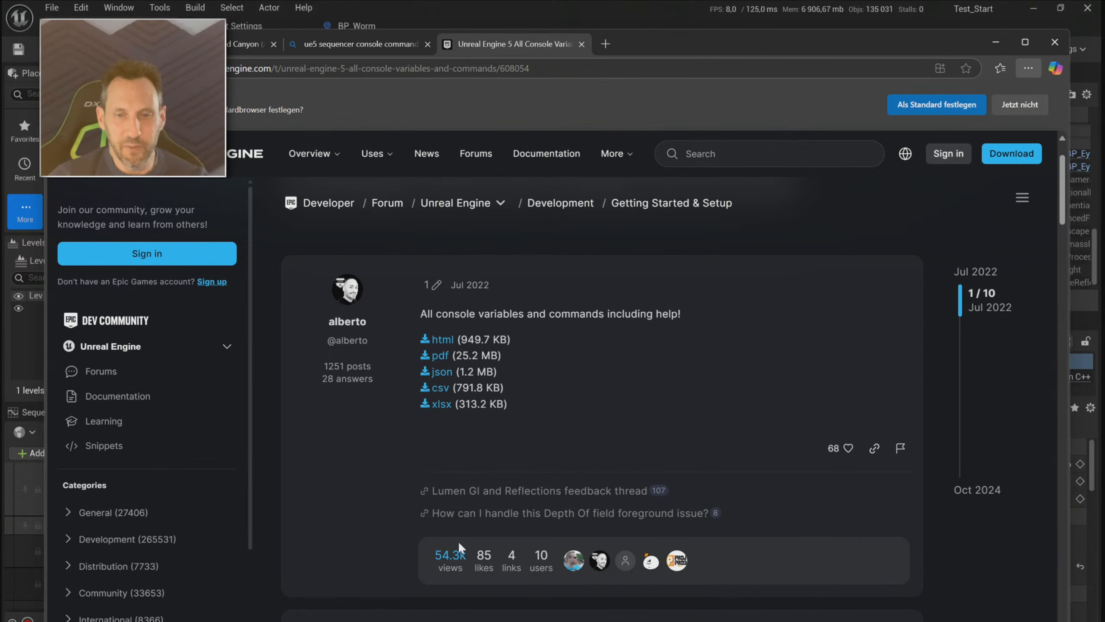
{"action": "key", "text": "ctrl+w"}
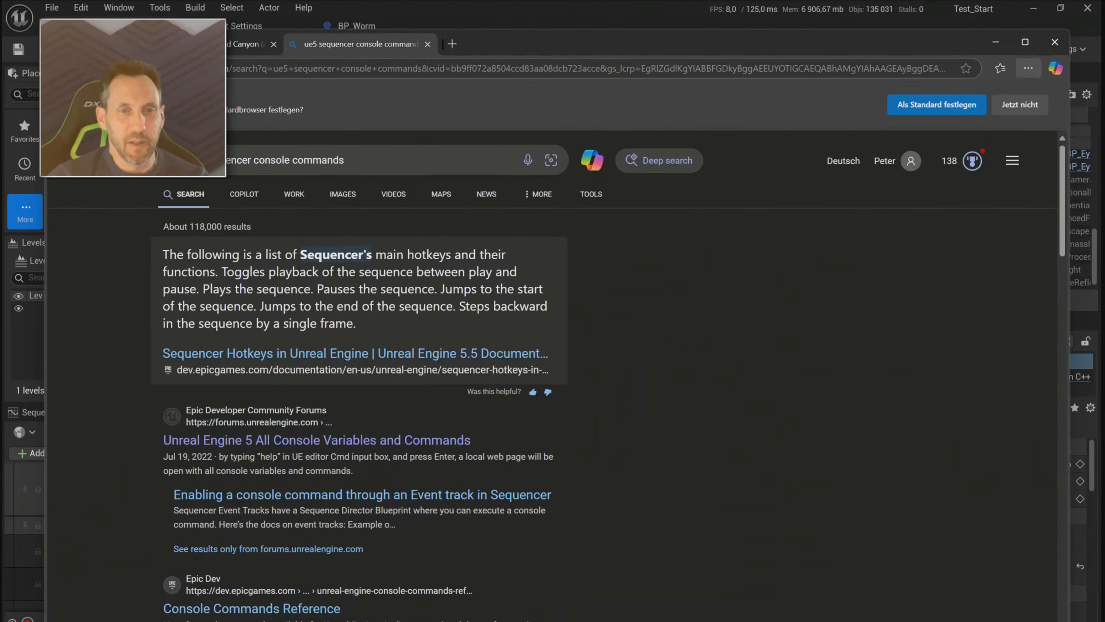
- Refine the web search to "ue5 sequencer console commands you should use"
{"action": "left_click", "coordinate": [356, 153]}
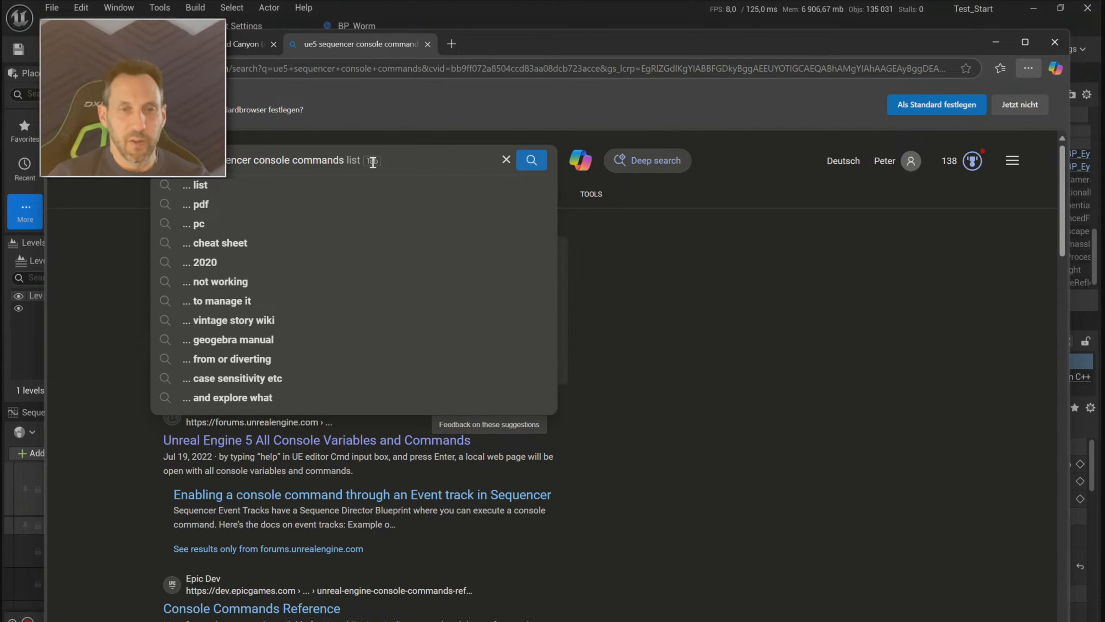
{"action": "type", "text": "you should u"}
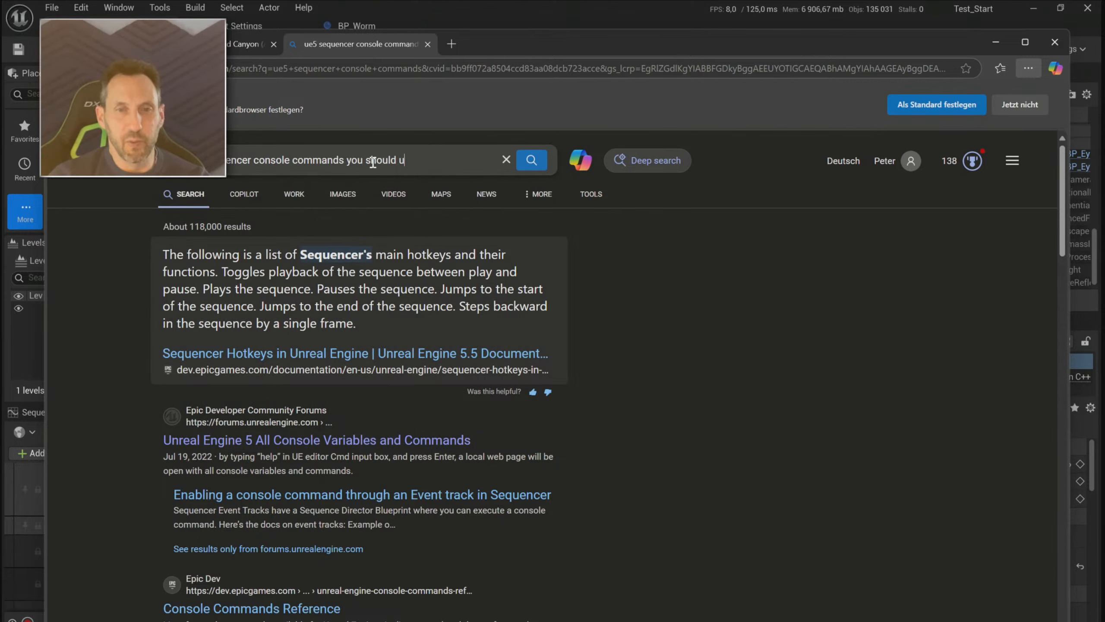
{"action": "type", "text": "se"}
{"action": "key", "text": "Return"}
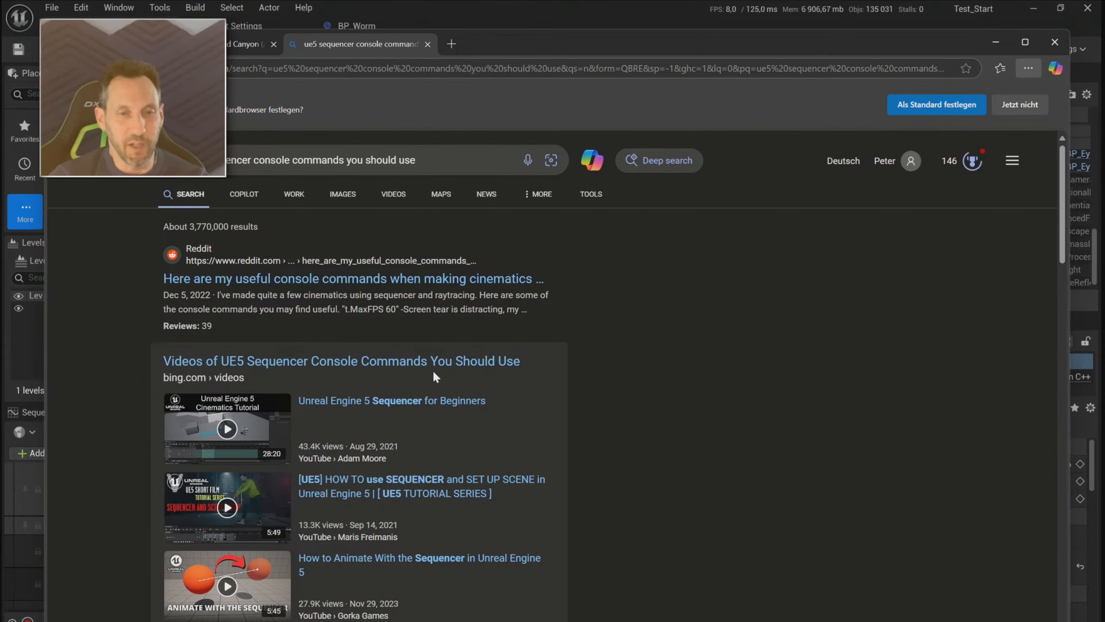